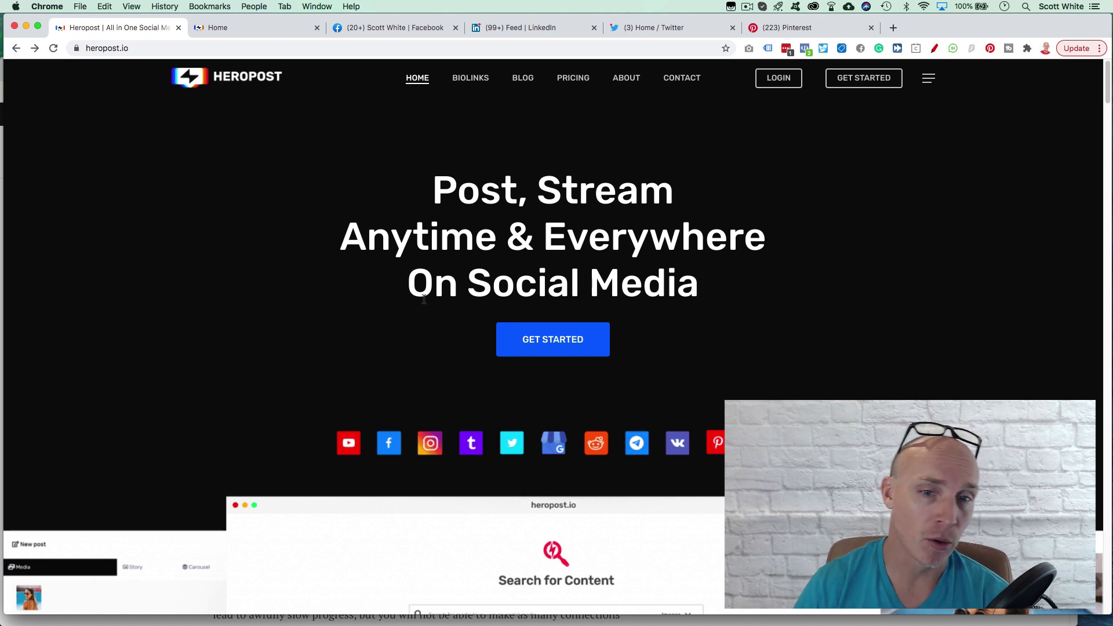
- Open the Heropost pricing page and its lifetime sale offer, dismissing the sale pop-up to compare the monthly packages with the lifetime deal
{"action": "left_click", "coordinate": [552, 340]}
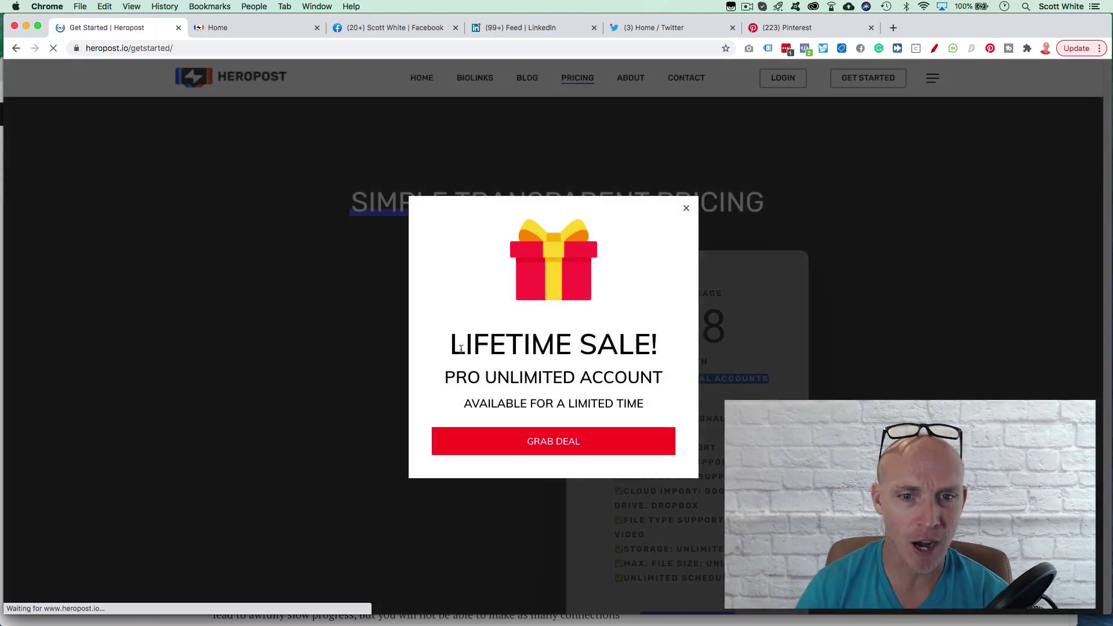
{"action": "left_click", "coordinate": [561, 445]}
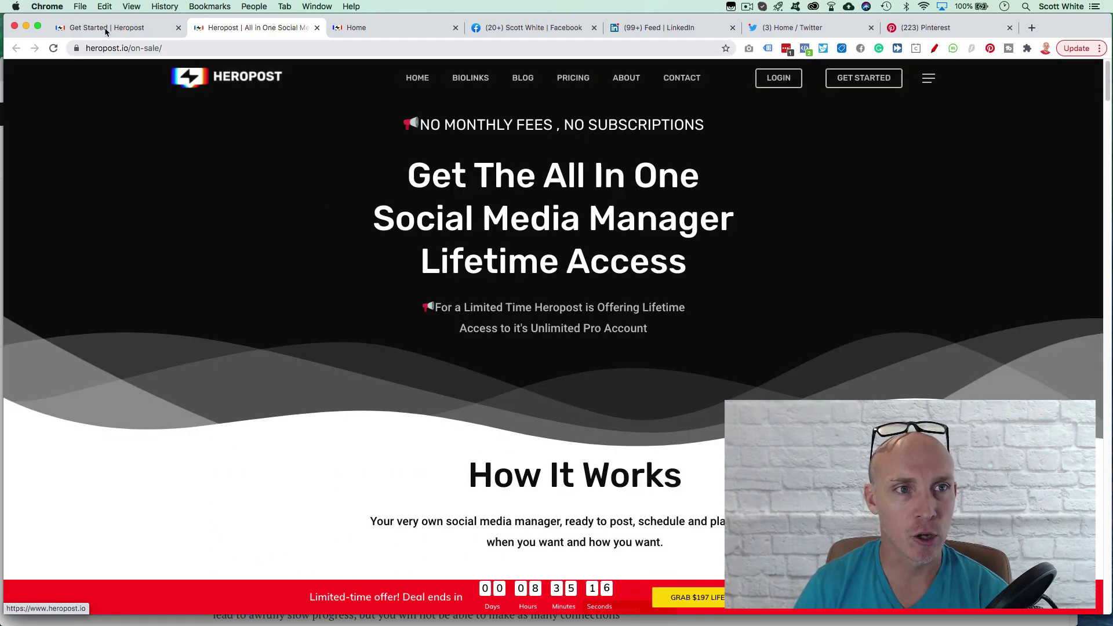
{"action": "left_click", "coordinate": [105, 28]}
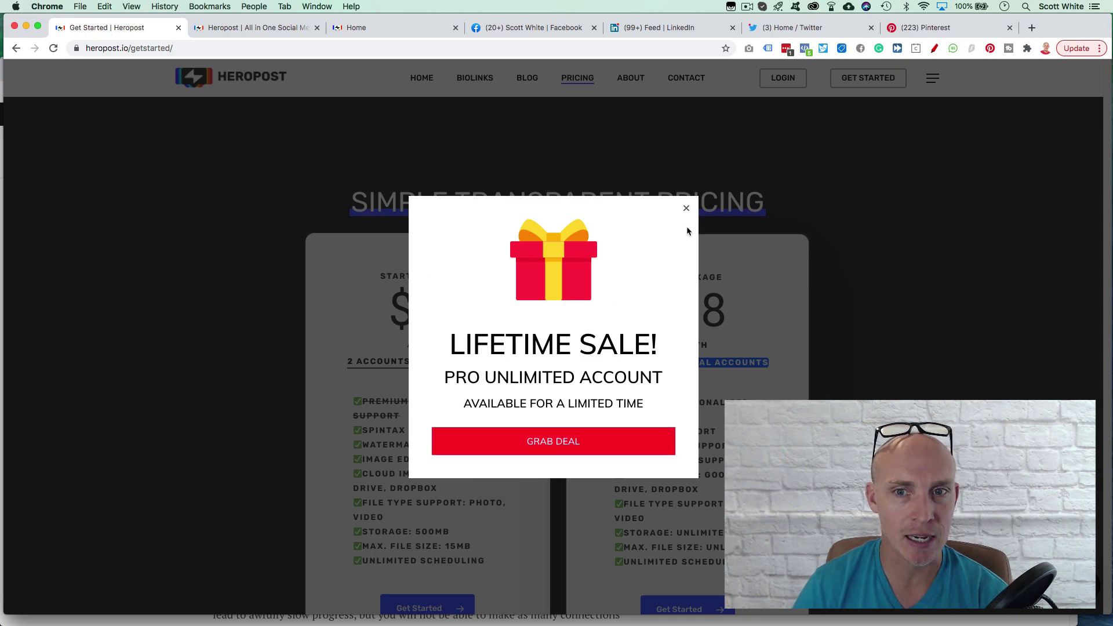
{"action": "left_click", "coordinate": [685, 210]}
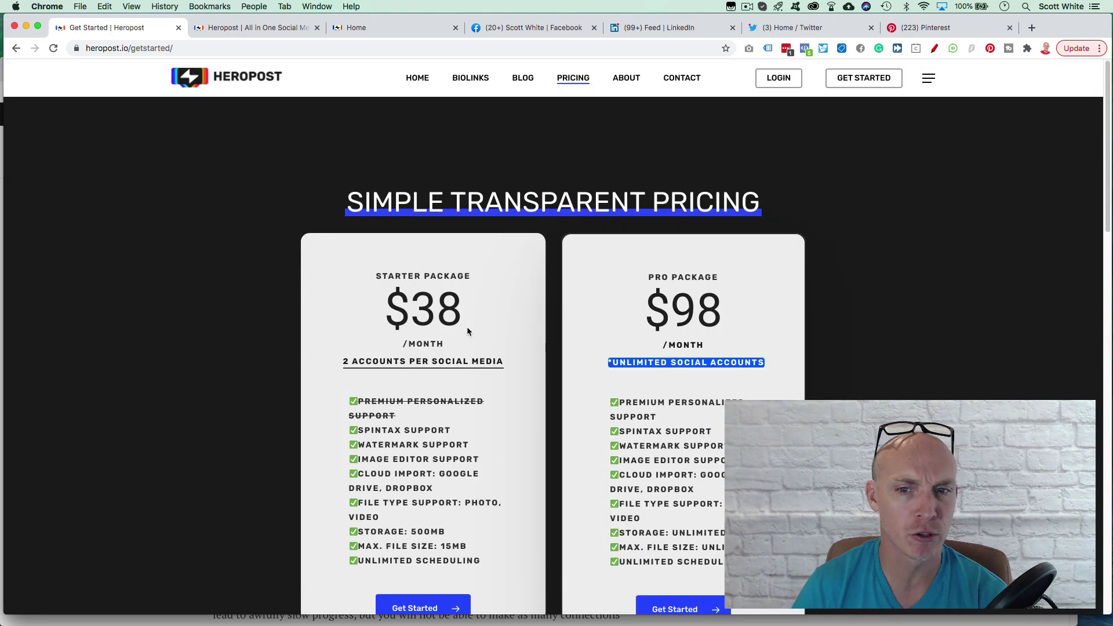
{"action": "left_click", "coordinate": [250, 29]}
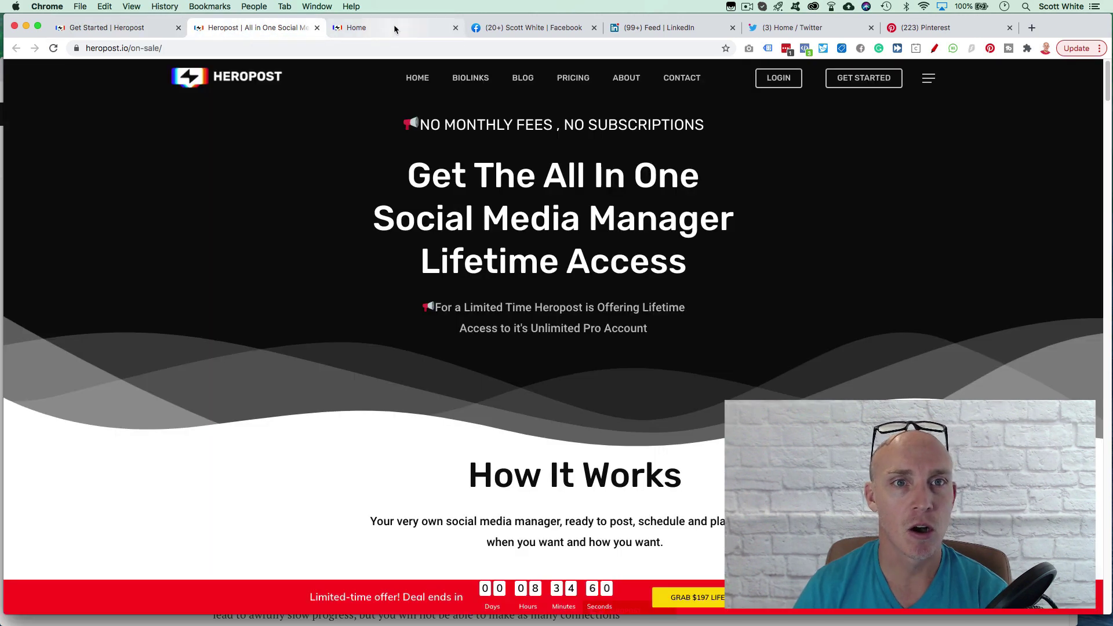
- Switch to the Heropost dashboard home and review the combined post report for all time and the last 30 days
{"action": "left_click", "coordinate": [392, 29]}
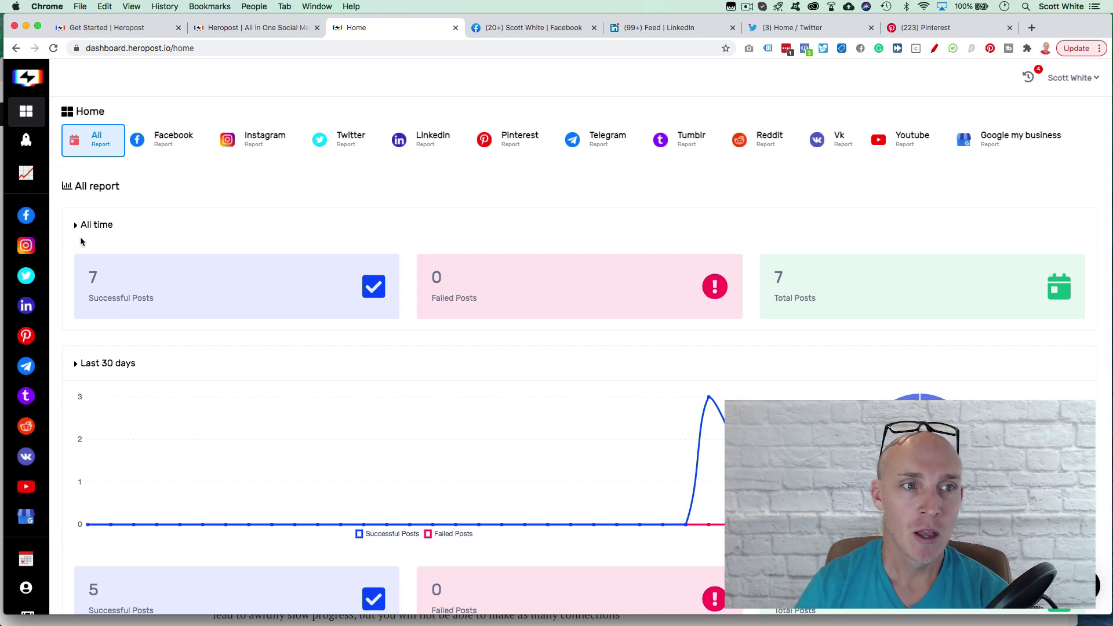
{"action": "mouse_move", "coordinate": [39, 114]}
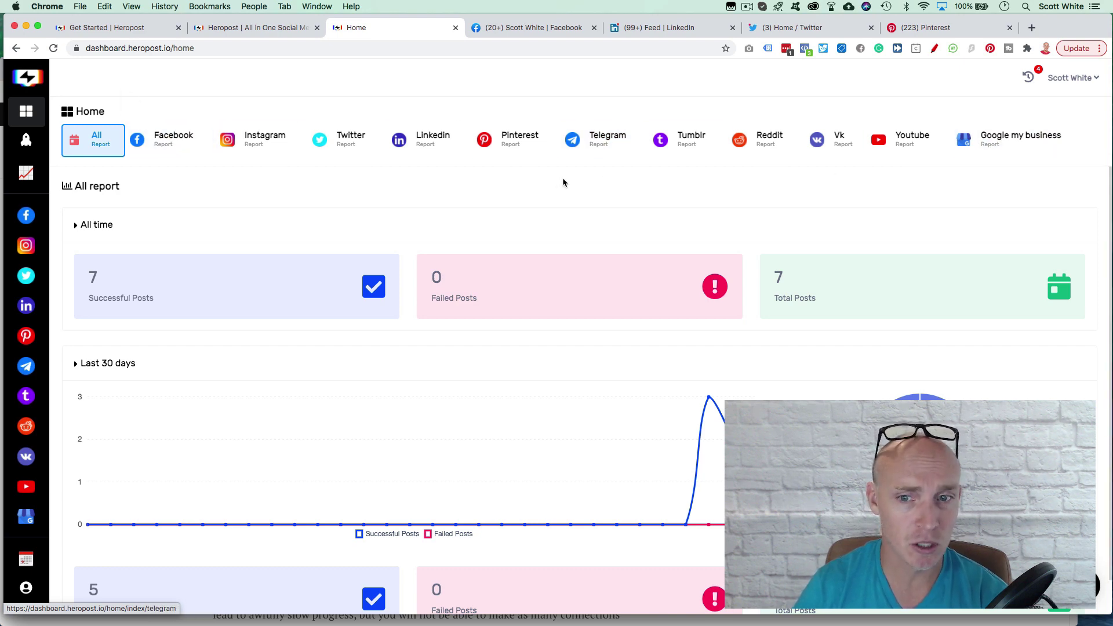
{"action": "scroll", "coordinate": [349, 267], "scroll_direction": "down", "scroll_amount": 2}
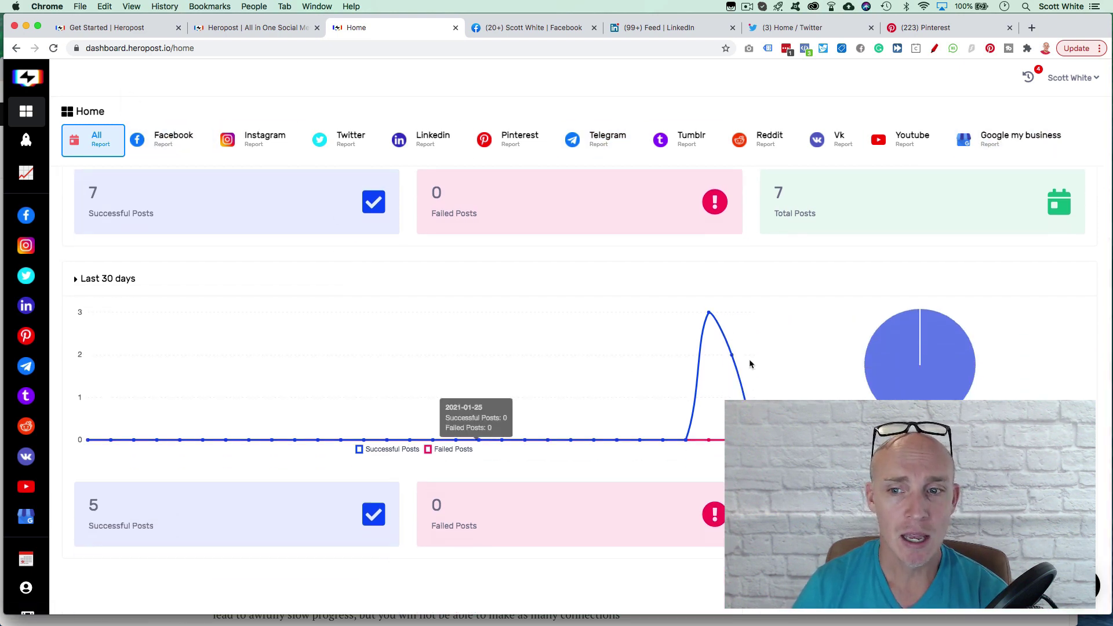
{"action": "scroll", "coordinate": [406, 244], "scroll_direction": "up", "scroll_amount": 2}
- View the Publish all composer, and open a blank posting group form to browse the accounts available for grouping
{"action": "mouse_move", "coordinate": [34, 151]}
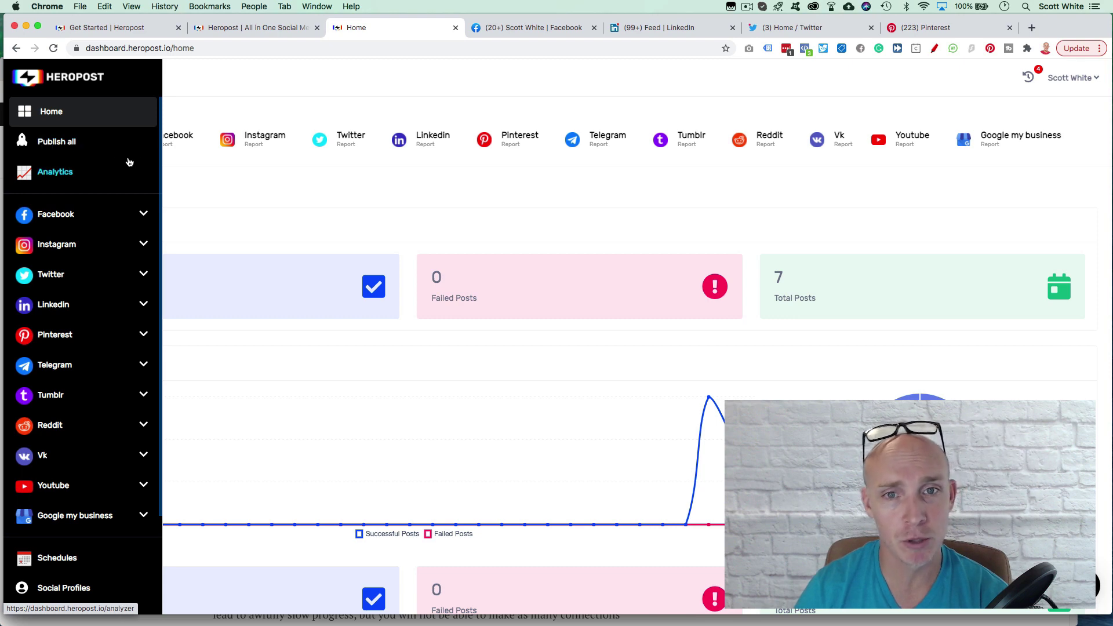
{"action": "left_click", "coordinate": [56, 142]}
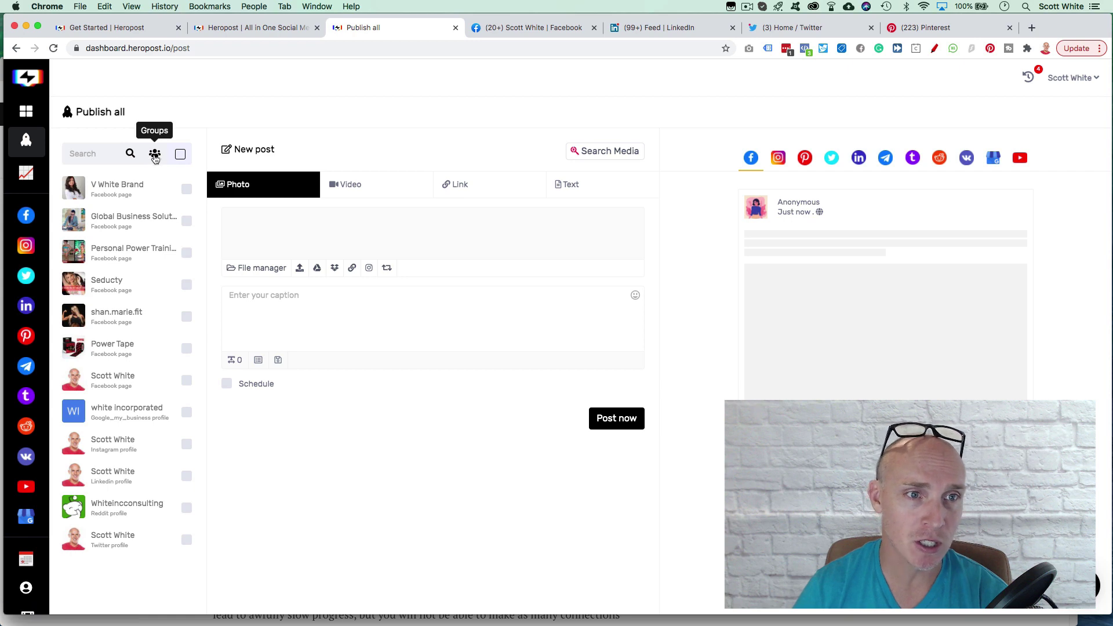
{"action": "mouse_move", "coordinate": [43, 435]}
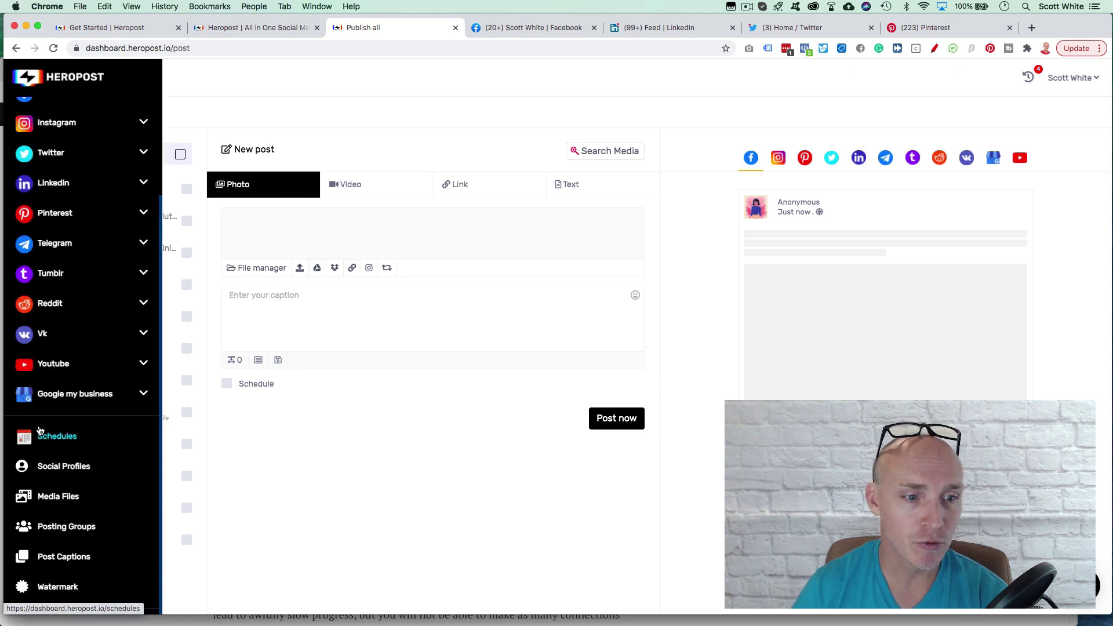
{"action": "left_click", "coordinate": [67, 527]}
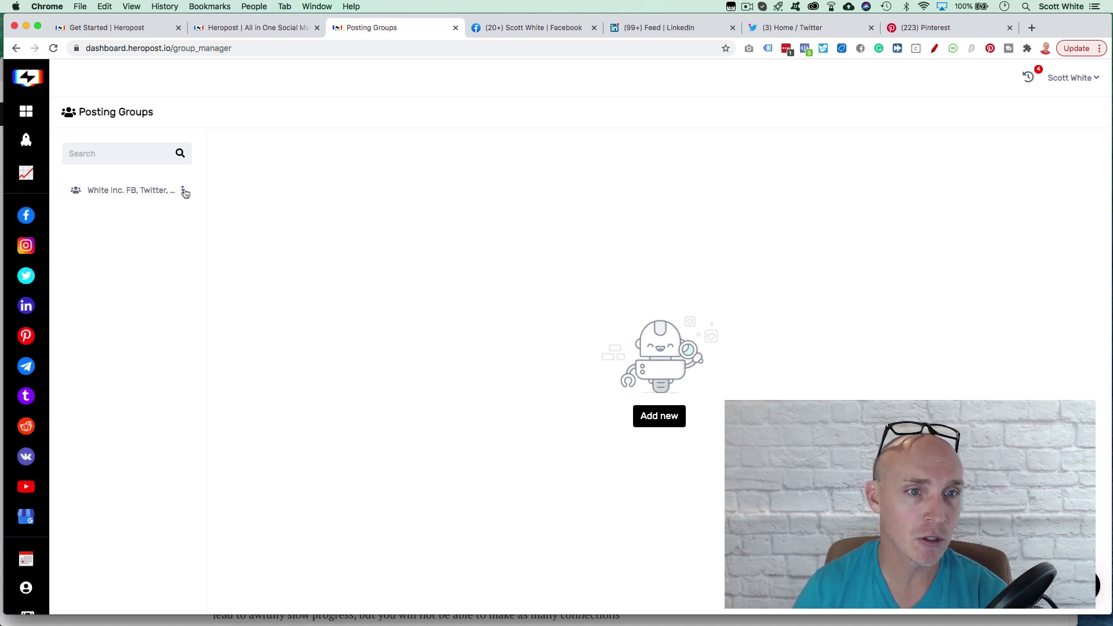
{"action": "left_click", "coordinate": [661, 416]}
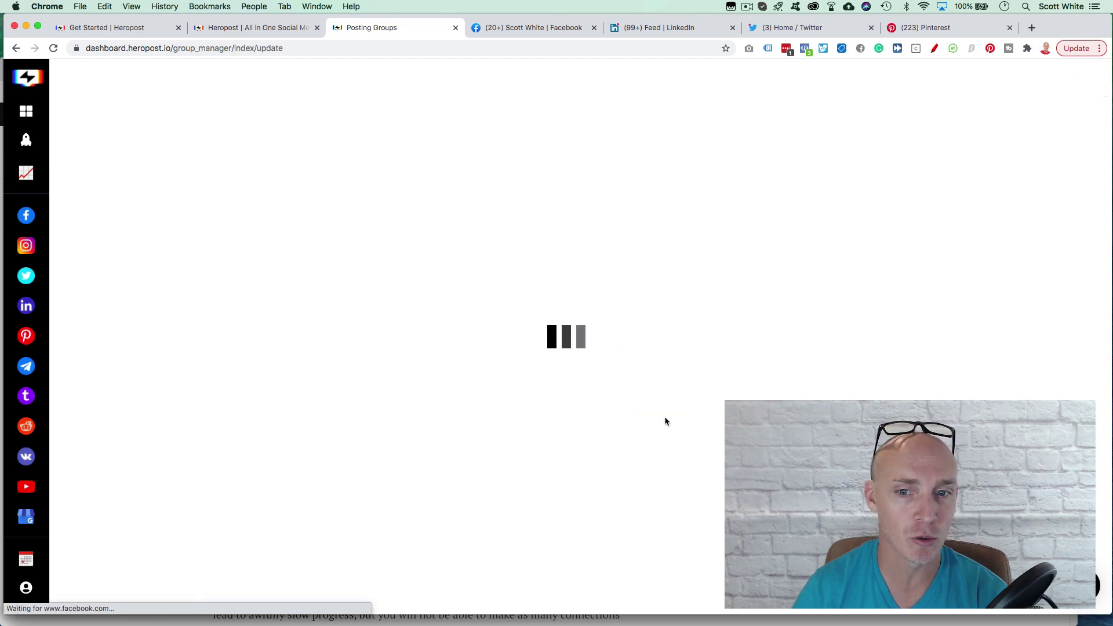
{"action": "scroll", "coordinate": [302, 266], "scroll_direction": "down", "scroll_amount": 5}
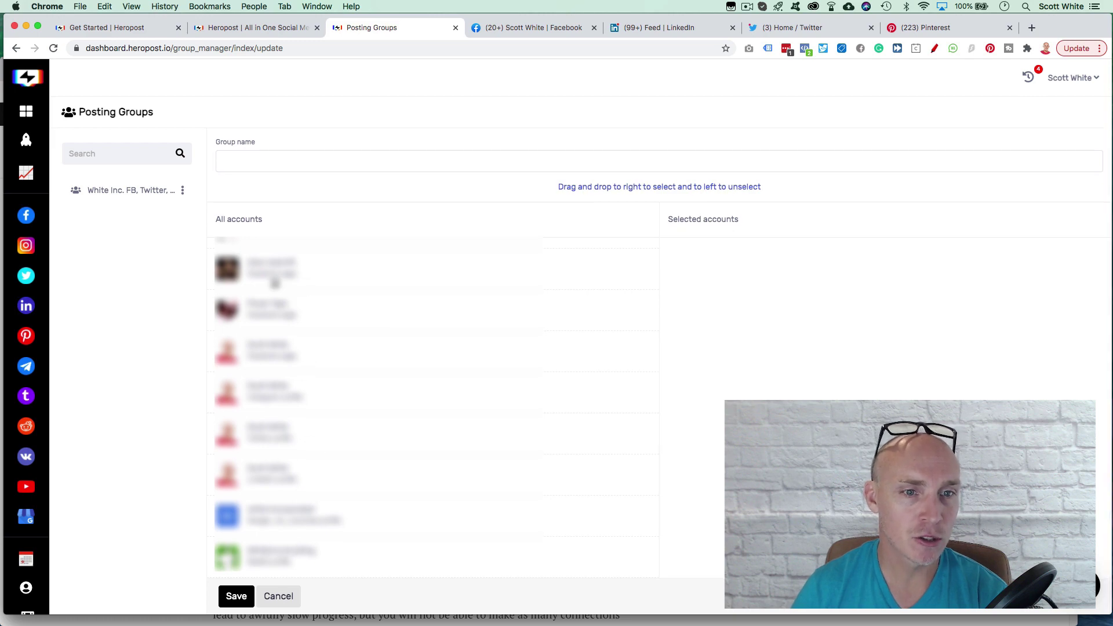
{"action": "scroll", "coordinate": [273, 284], "scroll_direction": "up", "scroll_amount": 4}
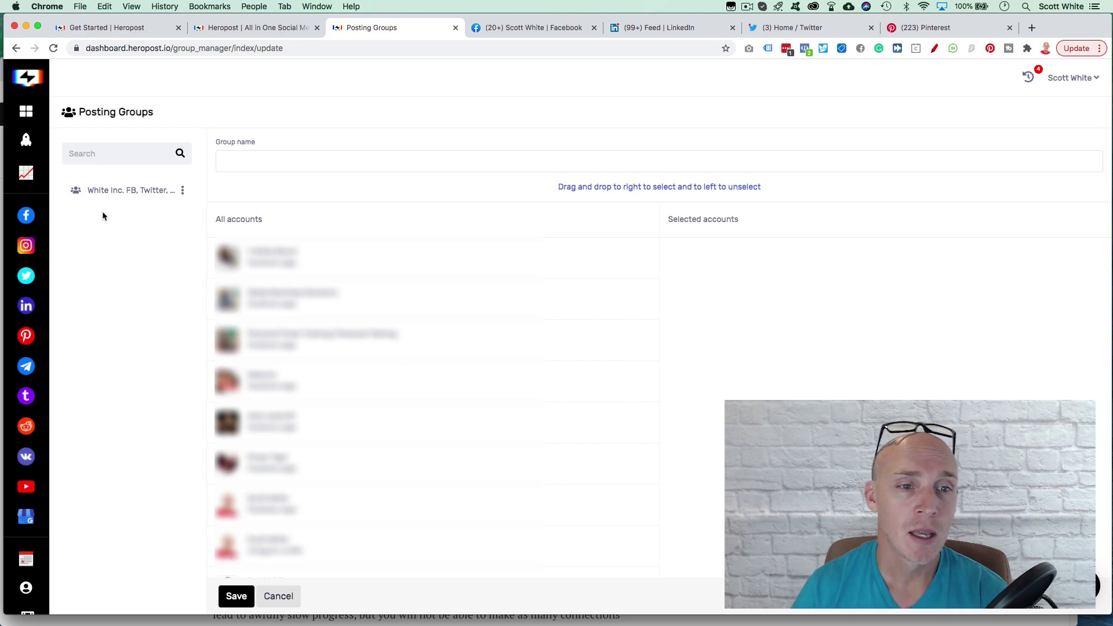
- Try to upload the video "Cityleaf - Proposal - White Inc..mp4" from the computer into a new Publish all post
{"action": "left_click", "coordinate": [55, 150]}
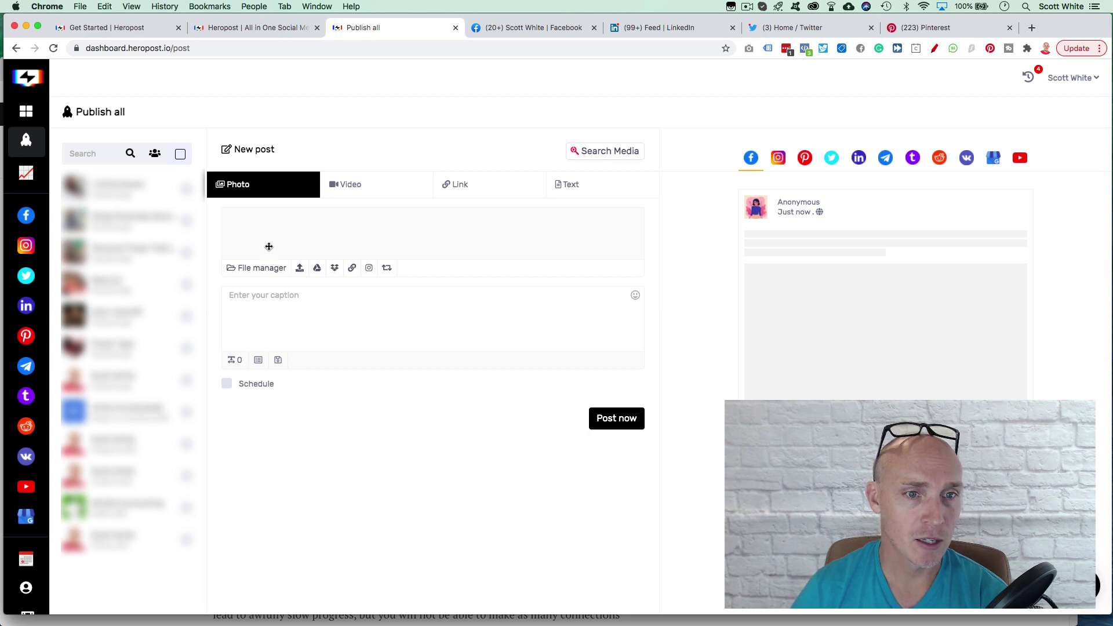
{"action": "left_click", "coordinate": [296, 271]}
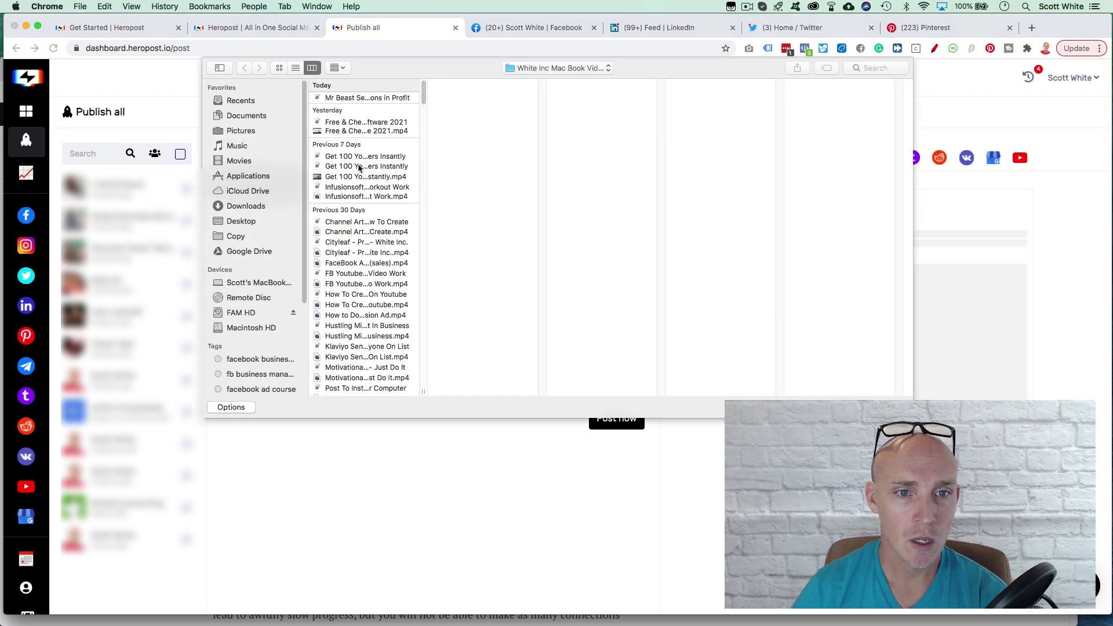
{"action": "left_click", "coordinate": [336, 253]}
{"action": "left_click", "coordinate": [342, 234]}
{"action": "left_click", "coordinate": [341, 241]}
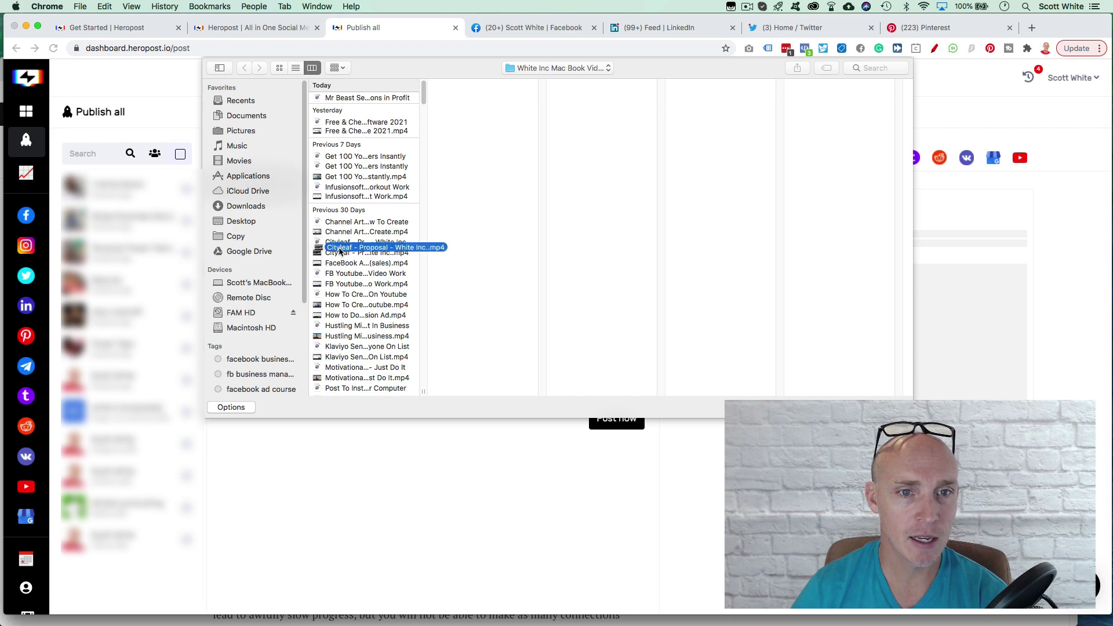
{"action": "left_click", "coordinate": [341, 253]}
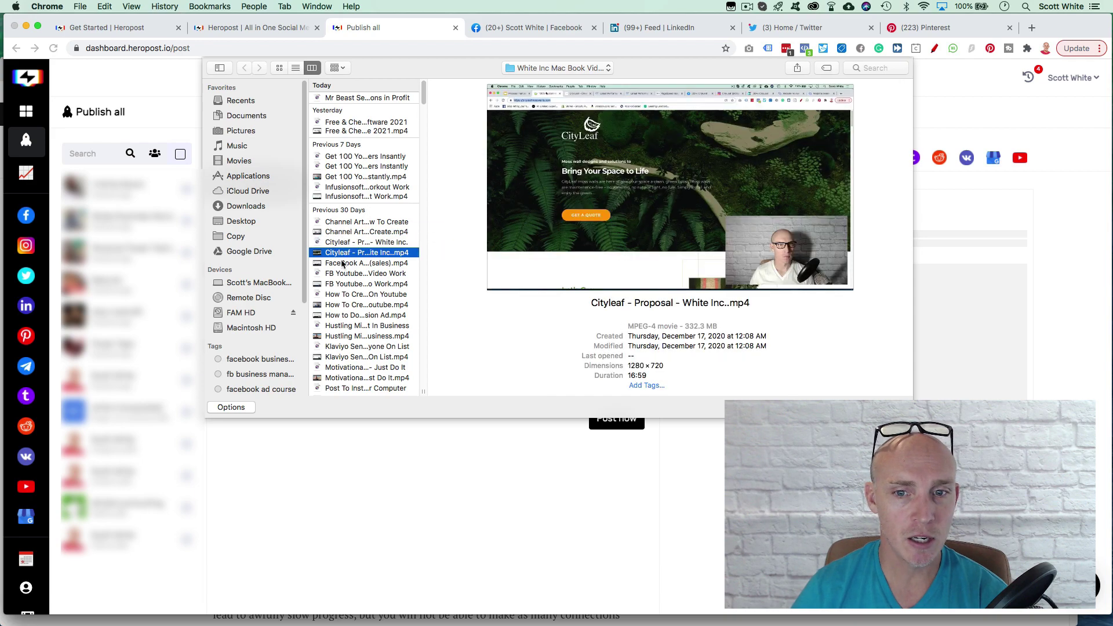
{"action": "key", "text": "Return"}
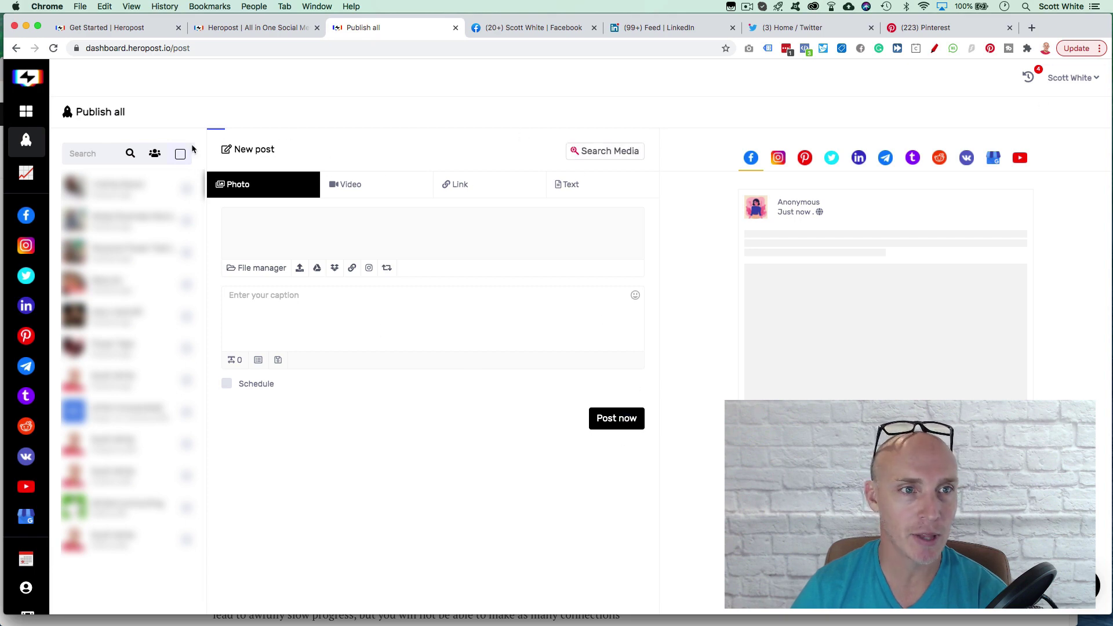
- Open the post composer dedicated to Facebook
{"action": "left_click", "coordinate": [52, 221]}
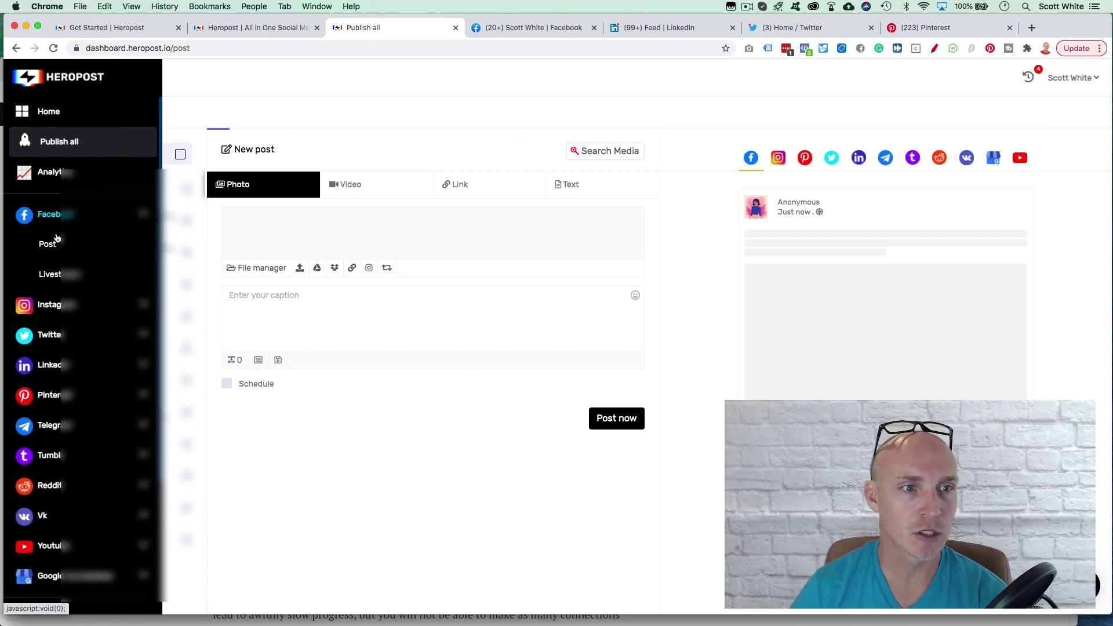
{"action": "left_click", "coordinate": [135, 244]}
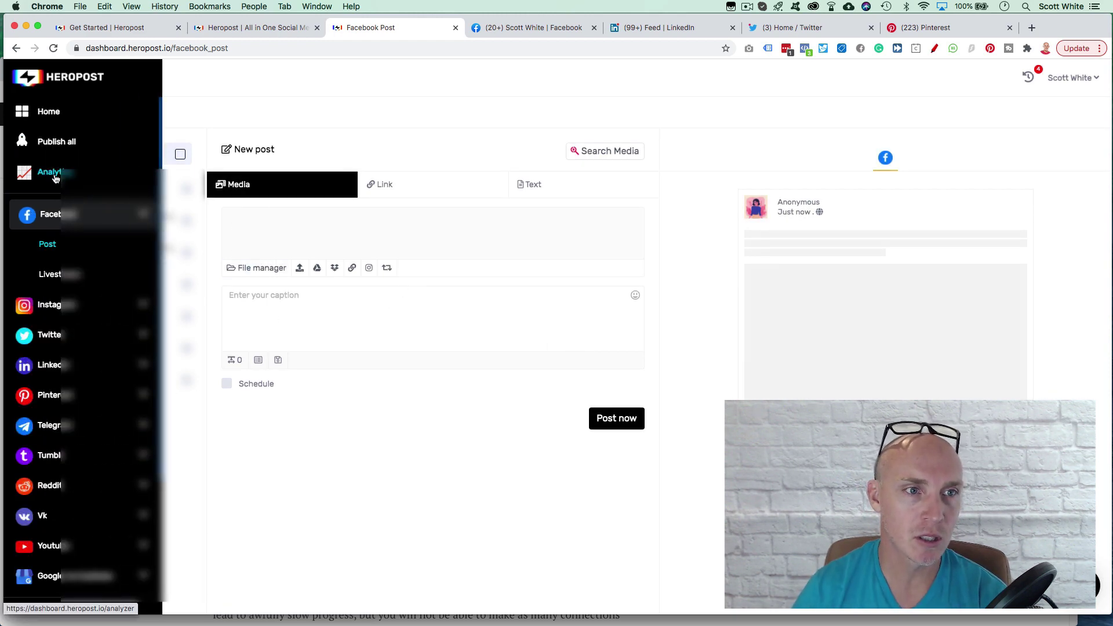
- Open the analytics page and review the connected Twitter account's report, from the statistics summary through to the tweets stats chart
{"action": "left_click", "coordinate": [56, 177]}
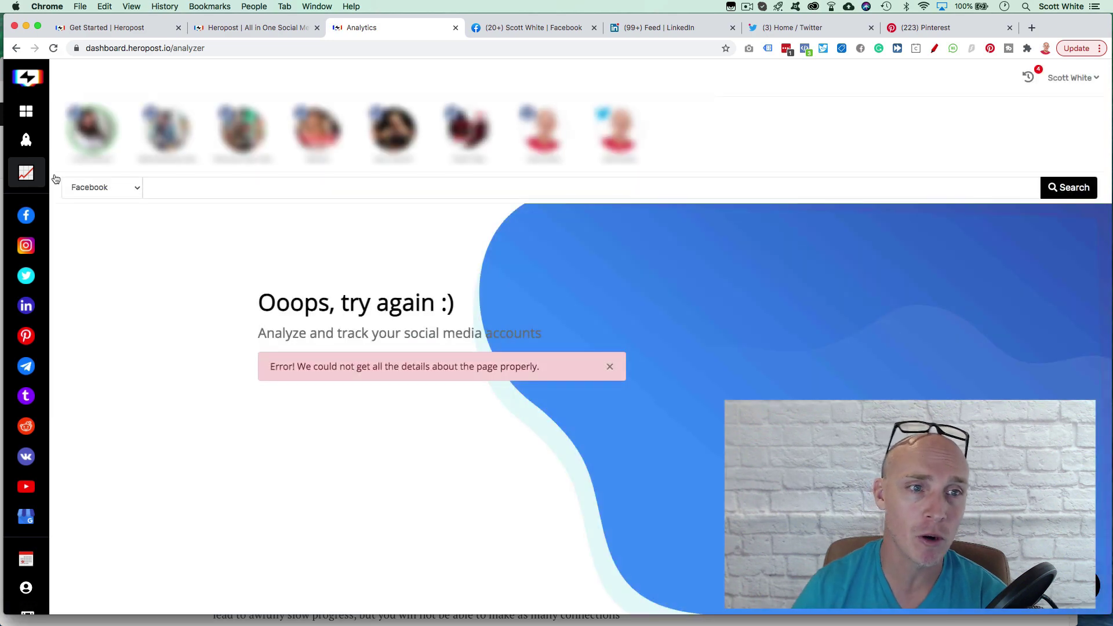
{"action": "left_click_drag", "start_coordinate": [255, 307], "coordinate": [515, 326]}
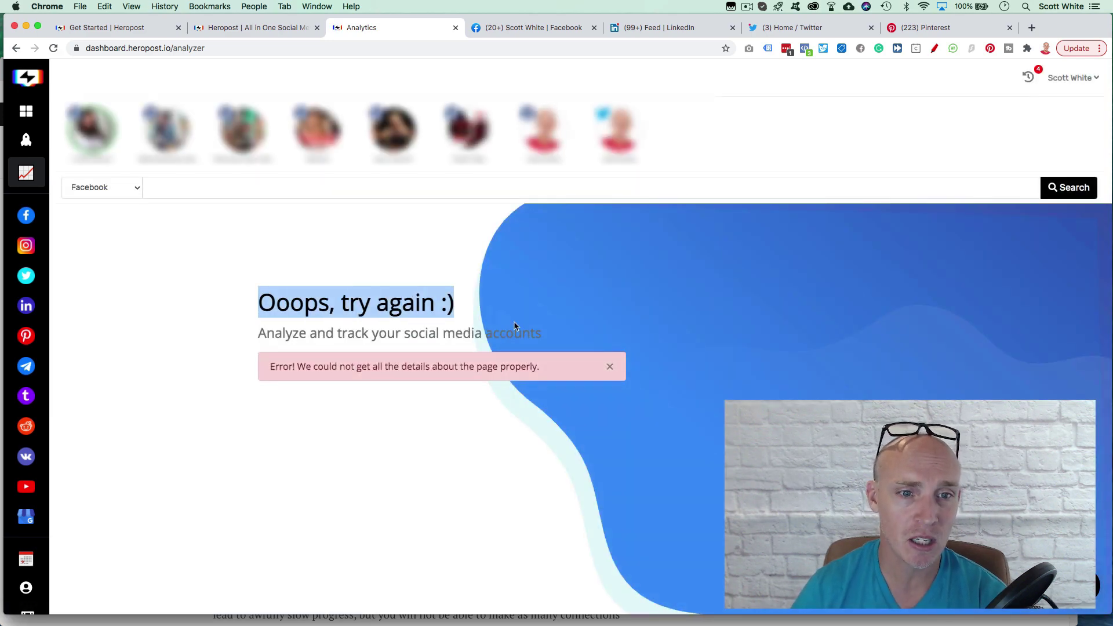
{"action": "left_click_drag", "start_coordinate": [597, 348], "coordinate": [363, 360]}
{"action": "left_click", "coordinate": [216, 349]}
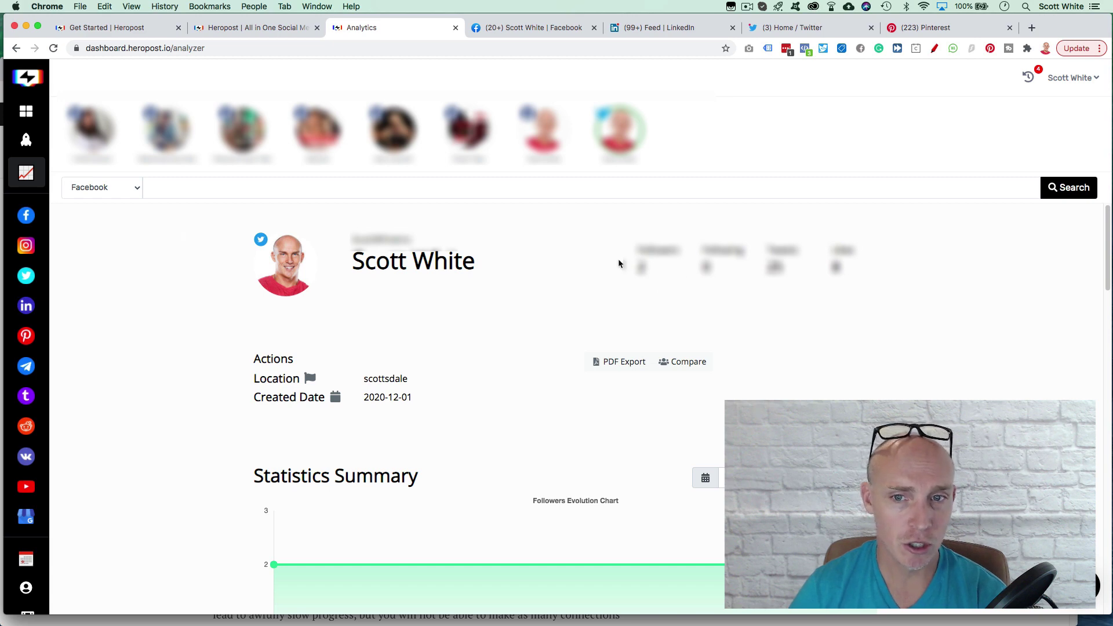
{"action": "scroll", "coordinate": [381, 318], "scroll_direction": "down", "scroll_amount": 1}
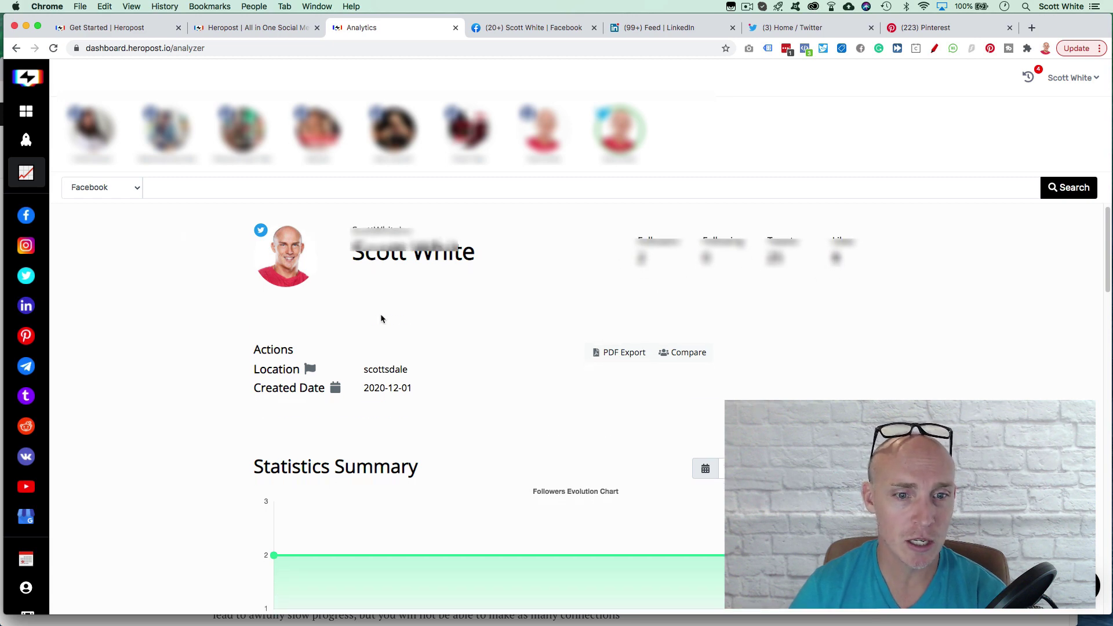
{"action": "scroll", "coordinate": [380, 318], "scroll_direction": "down", "scroll_amount": 5}
{"action": "scroll", "coordinate": [347, 325], "scroll_direction": "down", "scroll_amount": 5}
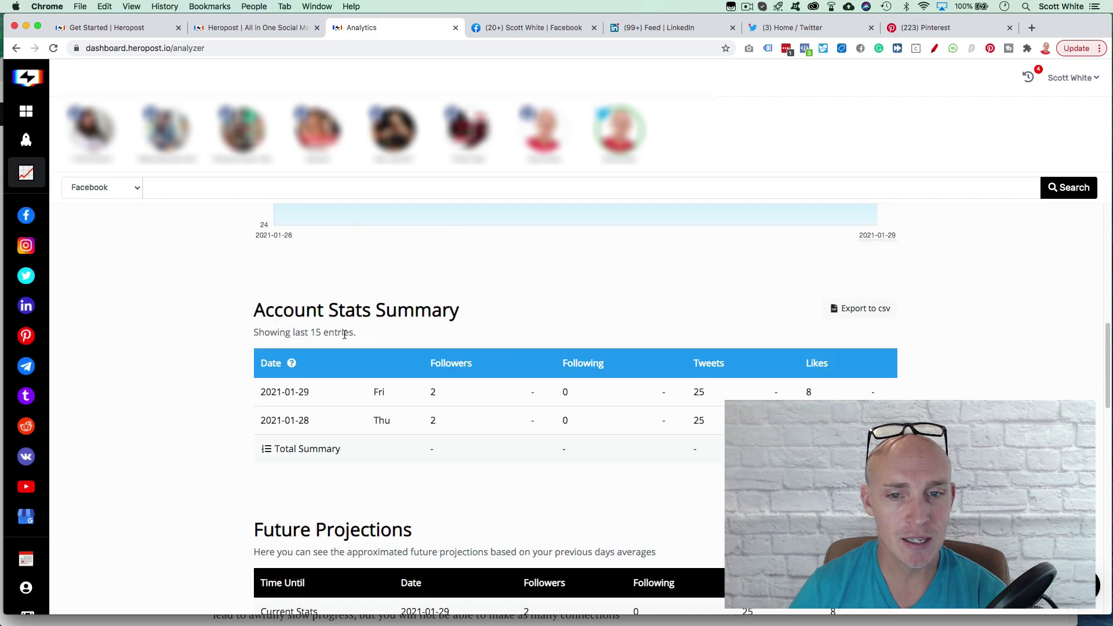
{"action": "scroll", "coordinate": [344, 334], "scroll_direction": "down", "scroll_amount": 10}
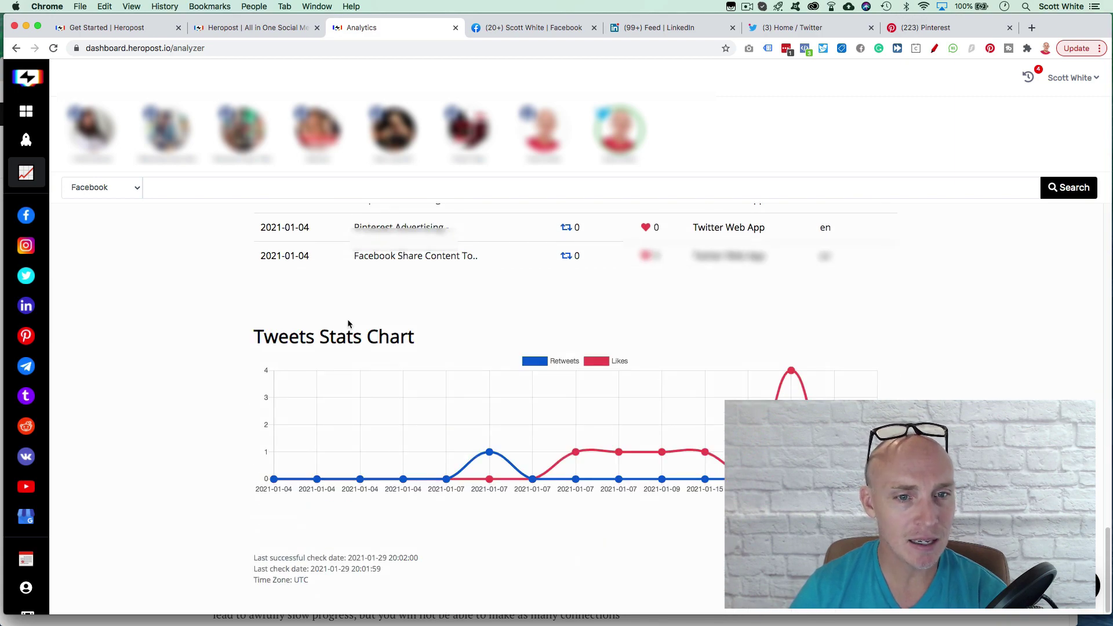
{"action": "scroll", "coordinate": [354, 272], "scroll_direction": "up", "scroll_amount": 20}
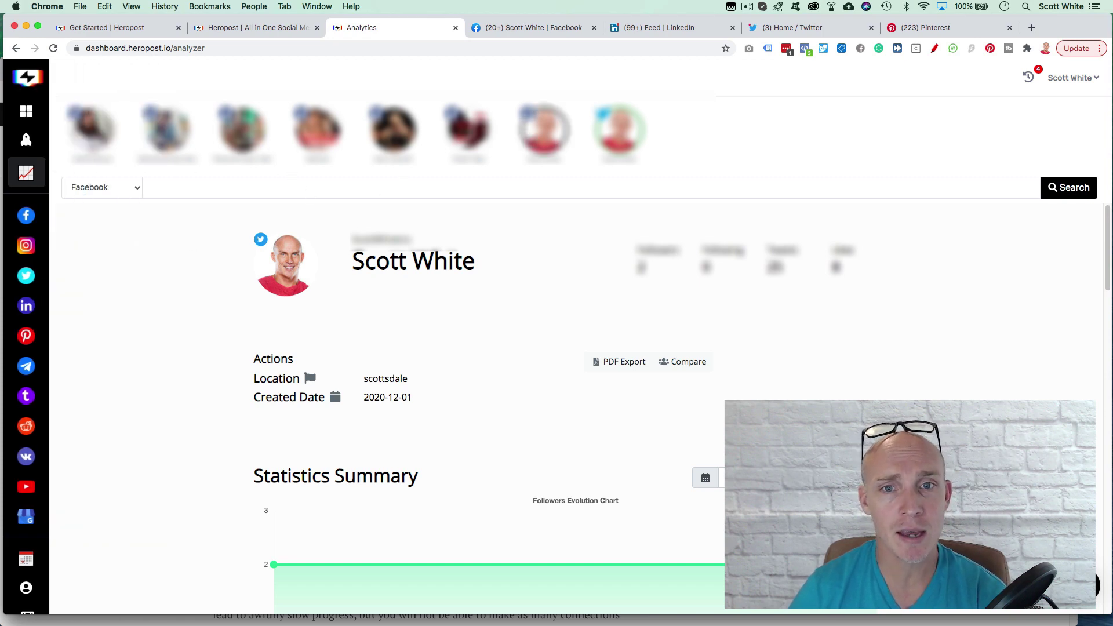
- Load the analytics of the connected personal Facebook page, check the networks offered for account search, and review the page's statistics summary
{"action": "left_click", "coordinate": [544, 129]}
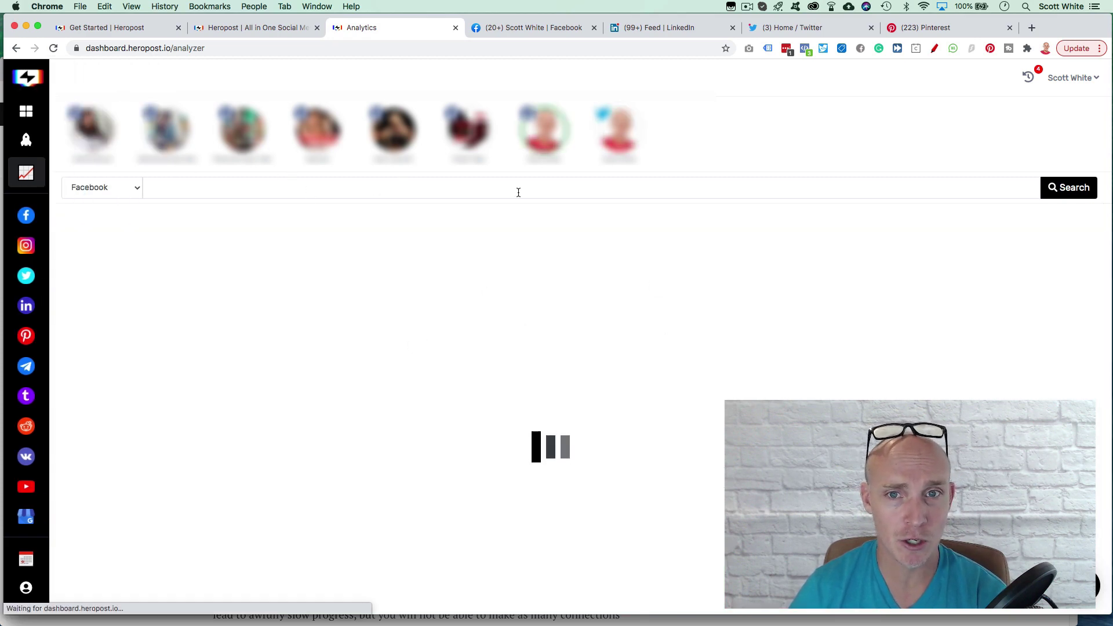
{"action": "left_click", "coordinate": [137, 189]}
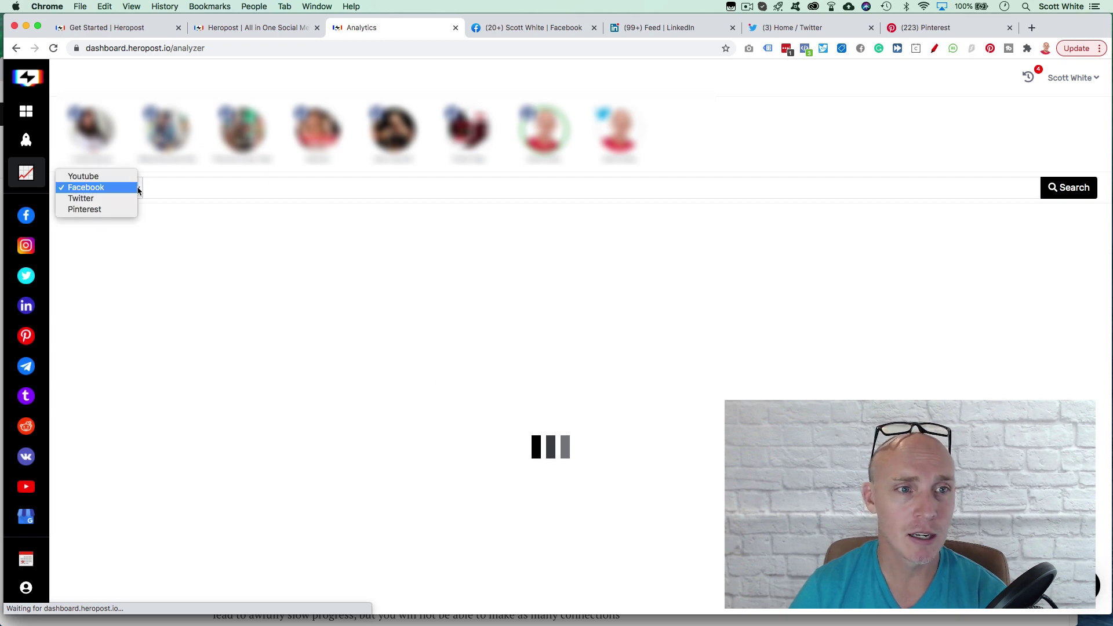
{"action": "left_click", "coordinate": [138, 190]}
{"action": "left_click", "coordinate": [137, 187]}
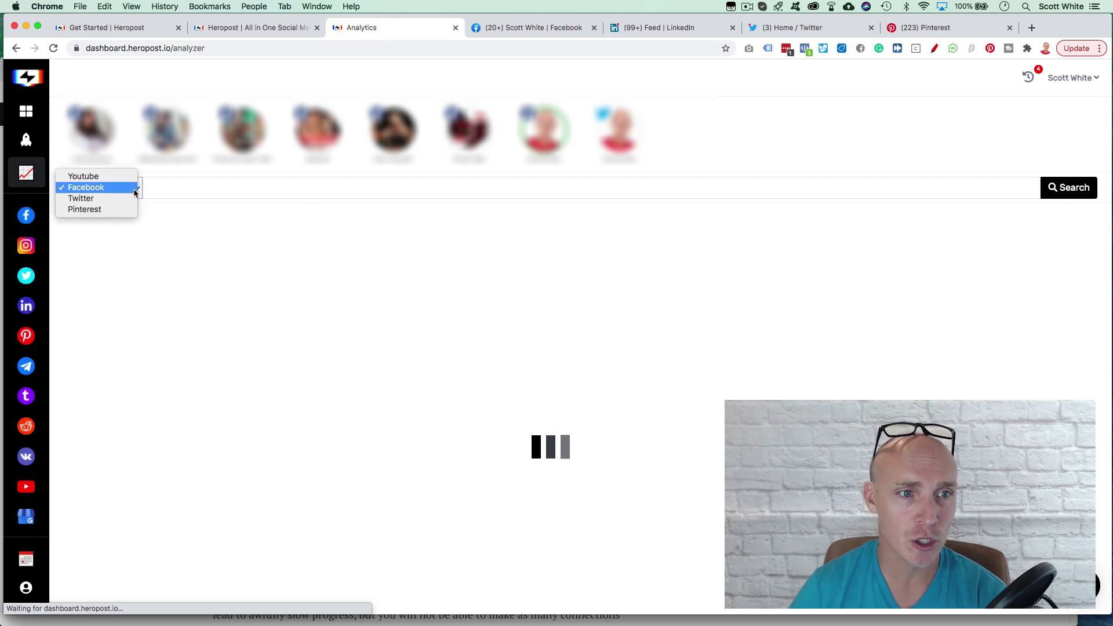
{"action": "left_click", "coordinate": [375, 238]}
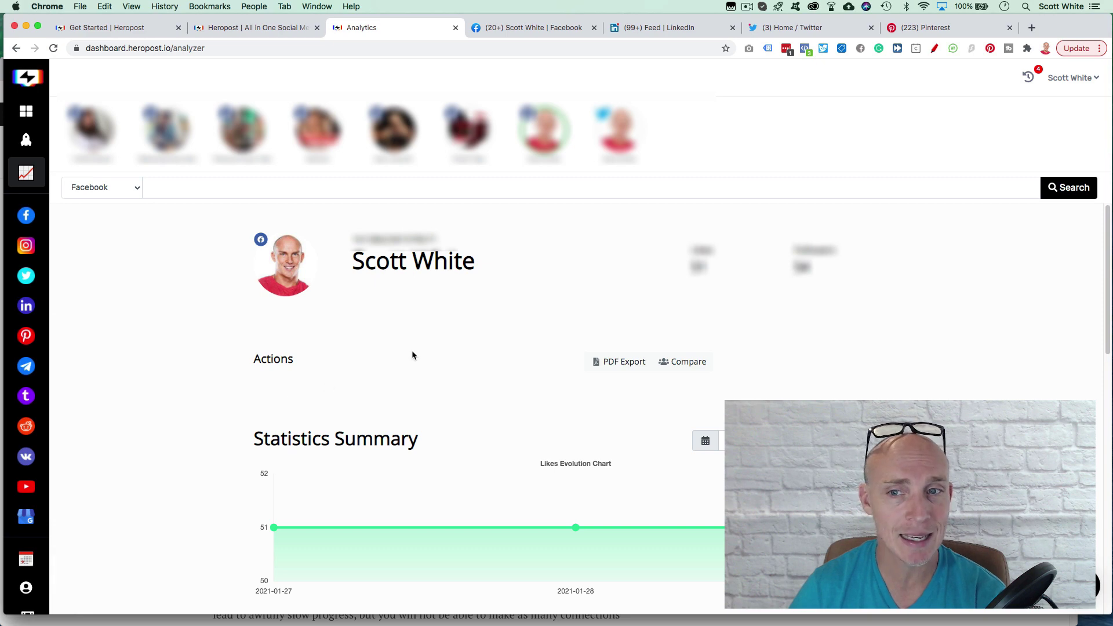
{"action": "scroll", "coordinate": [412, 332], "scroll_direction": "down", "scroll_amount": 4}
{"action": "scroll", "coordinate": [510, 257], "scroll_direction": "up", "scroll_amount": 4}
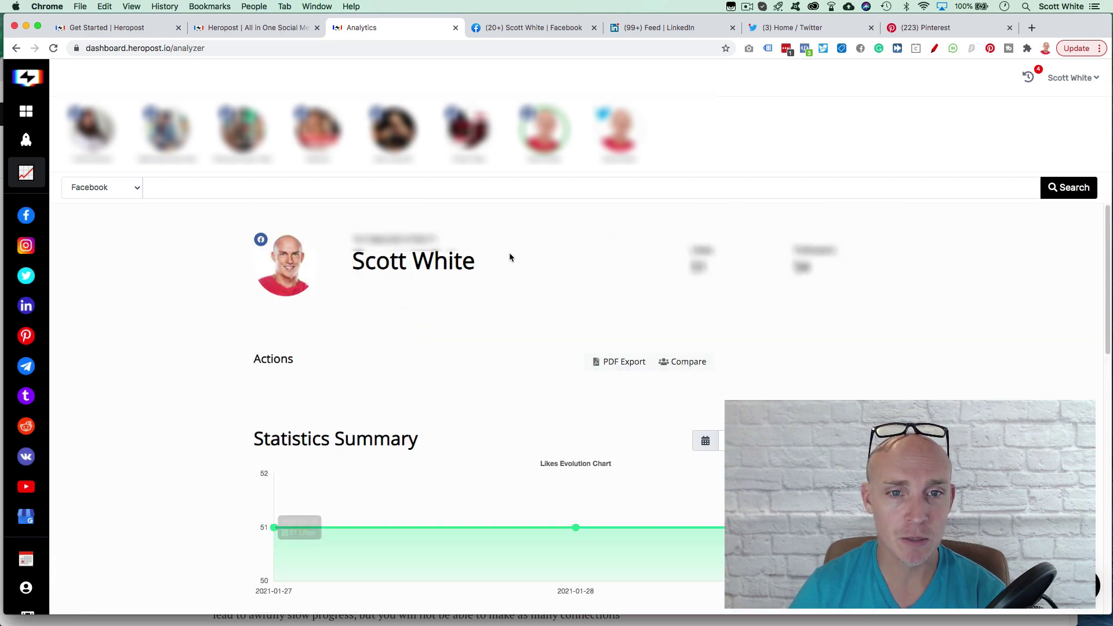
{"action": "scroll", "coordinate": [429, 272], "scroll_direction": "down", "scroll_amount": 1}
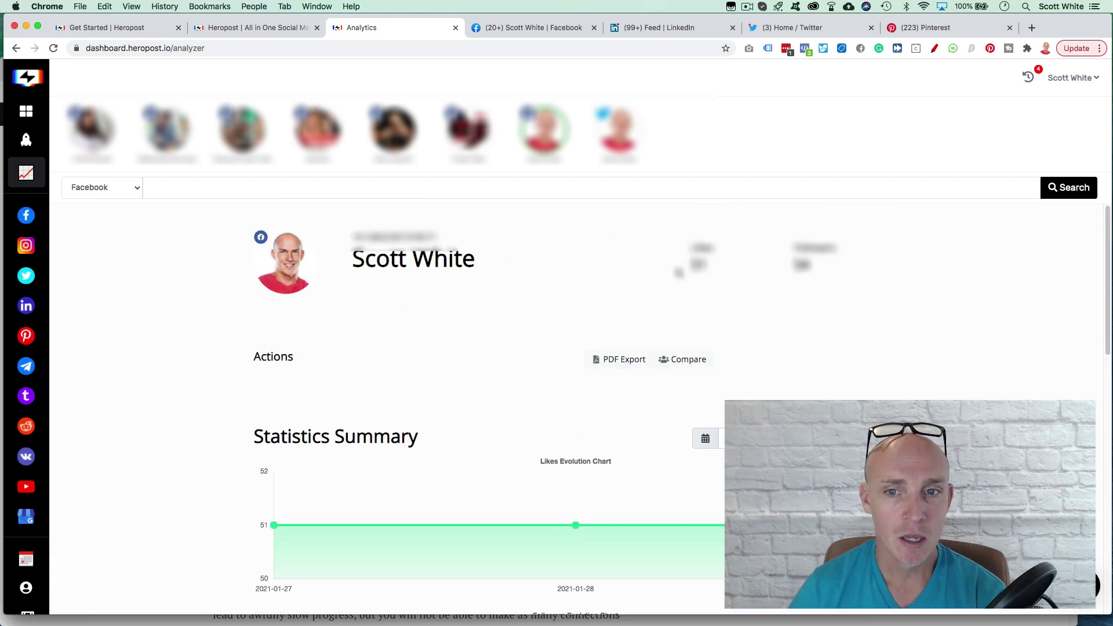
- Review the rest of the Facebook page's analytics report, including the followers evolution chart, account stats summary and future projections
{"action": "scroll", "coordinate": [342, 331], "scroll_direction": "down", "scroll_amount": 5}
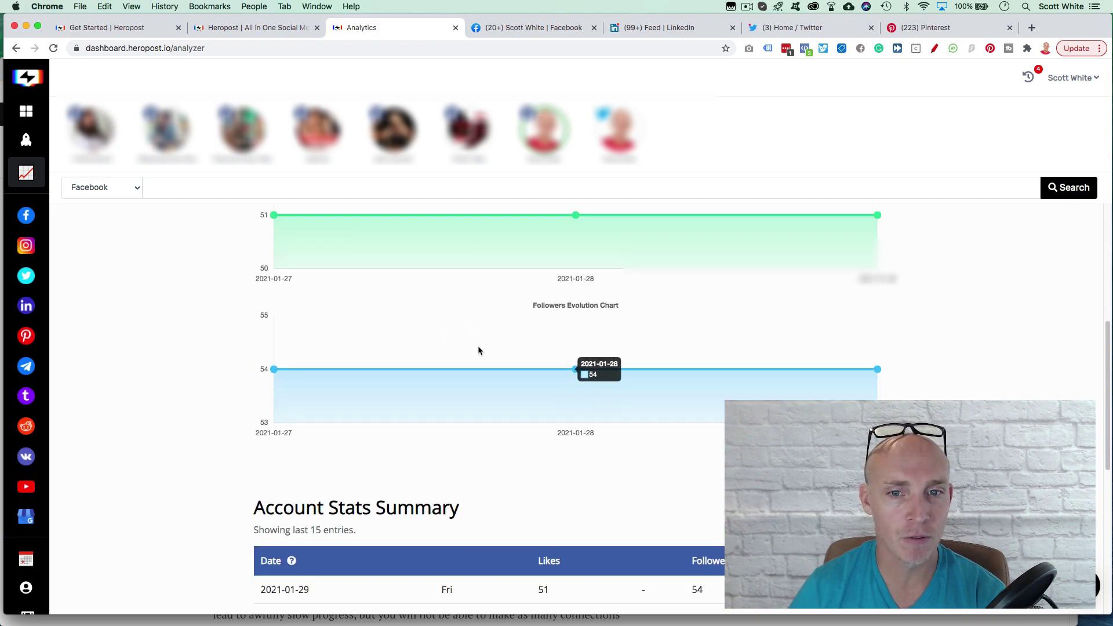
{"action": "scroll", "coordinate": [478, 350], "scroll_direction": "down", "scroll_amount": 6}
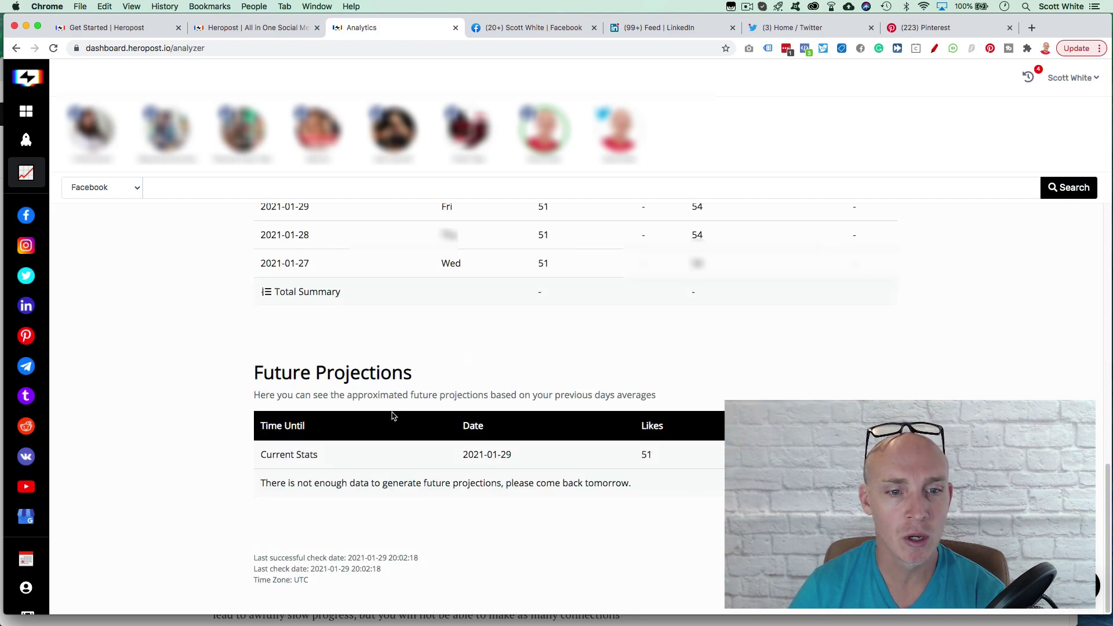
{"action": "scroll", "coordinate": [279, 331], "scroll_direction": "up", "scroll_amount": 6}
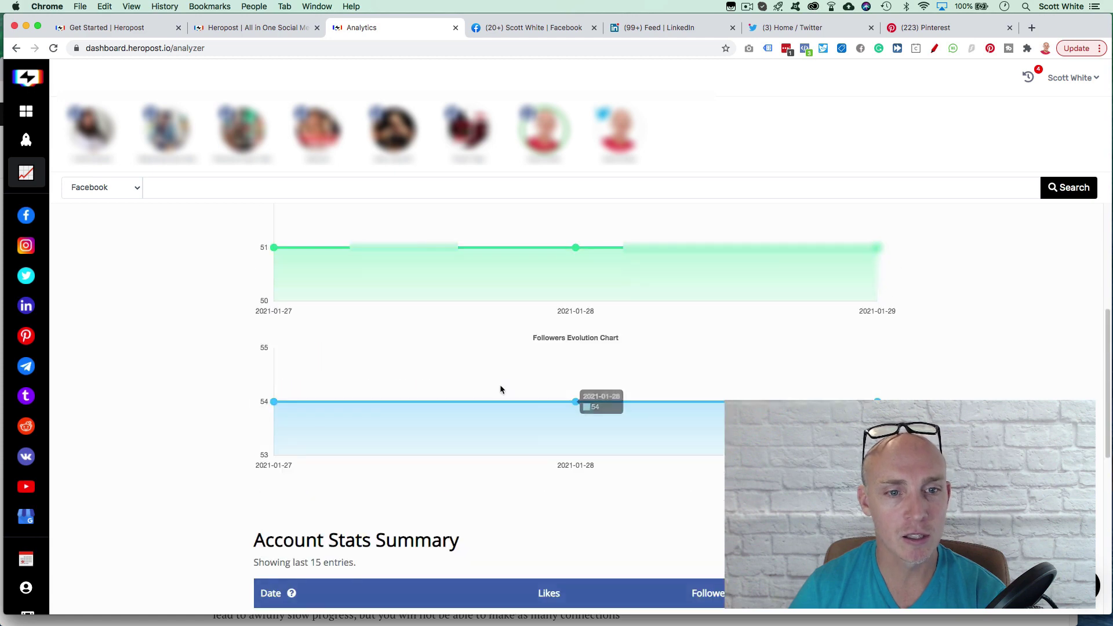
{"action": "scroll", "coordinate": [502, 389], "scroll_direction": "up", "scroll_amount": 5}
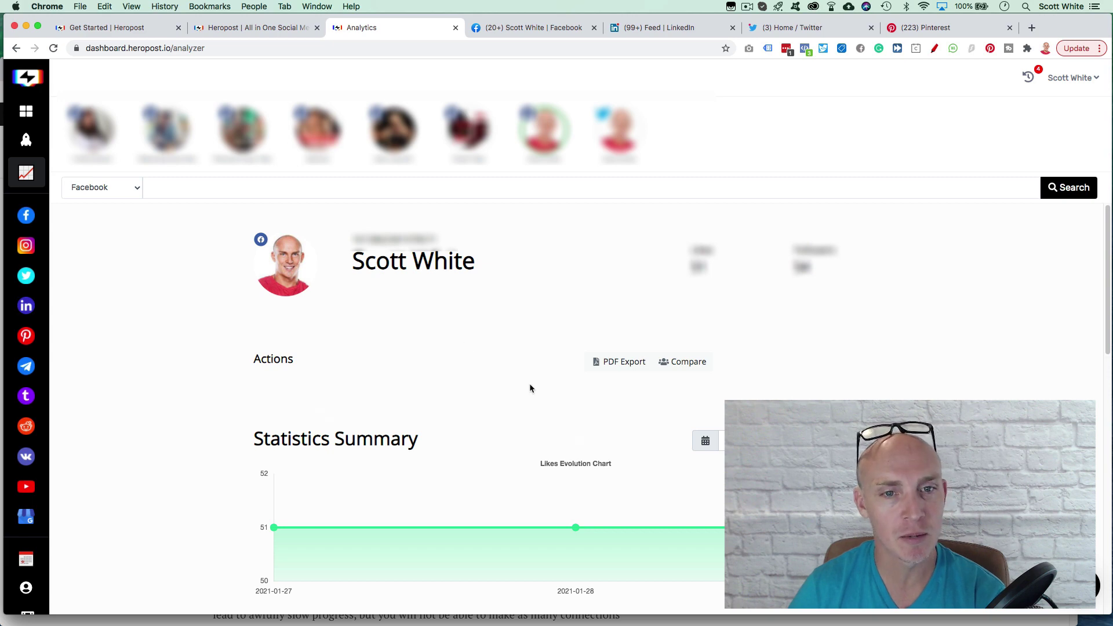
- Open the social profiles manager and start adding a Facebook page
{"action": "mouse_move", "coordinate": [41, 218]}
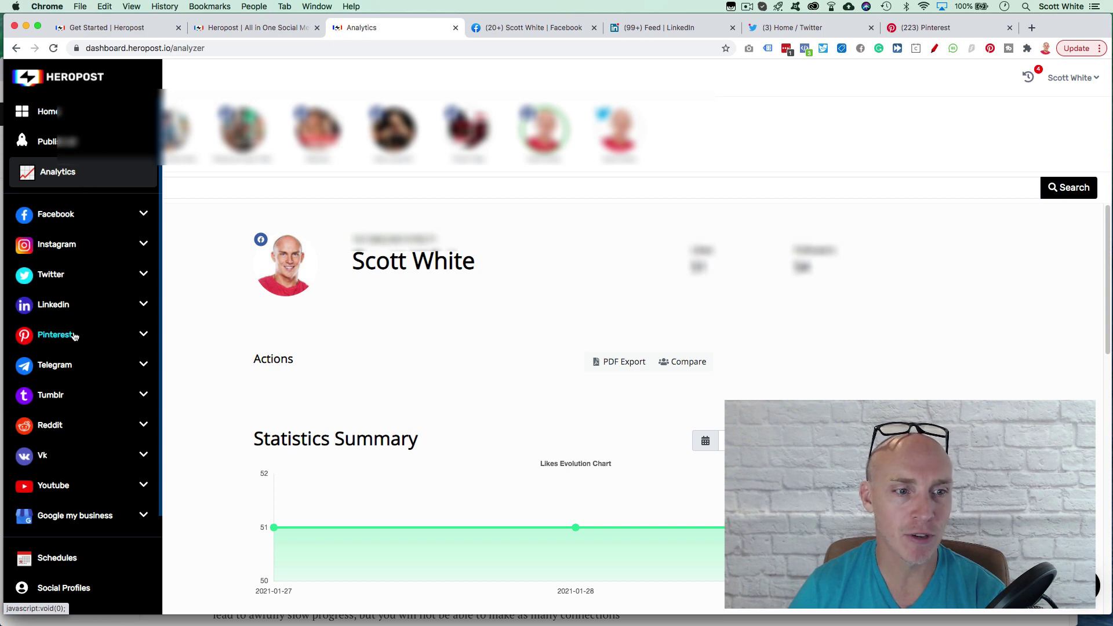
{"action": "scroll", "coordinate": [71, 507], "scroll_direction": "down", "scroll_amount": 3}
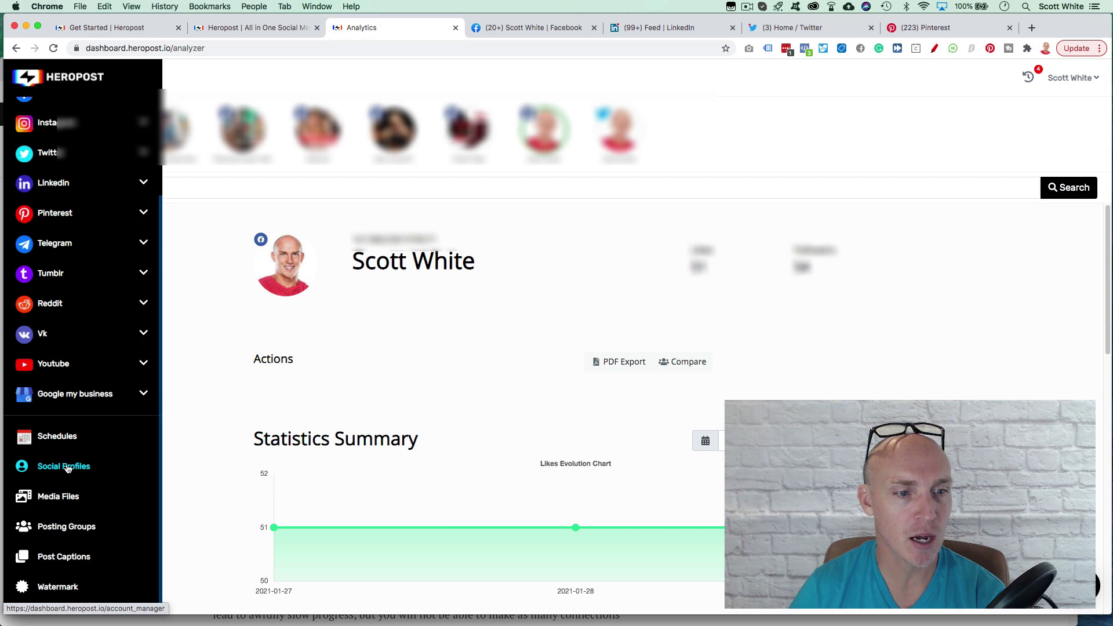
{"action": "left_click", "coordinate": [68, 469]}
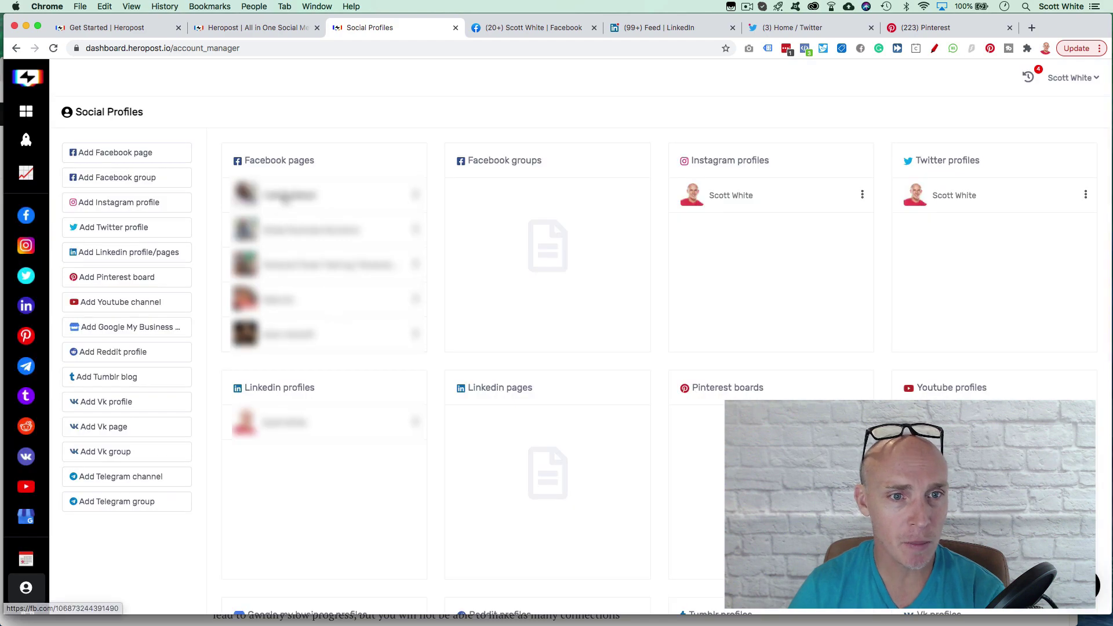
{"action": "left_click", "coordinate": [110, 157]}
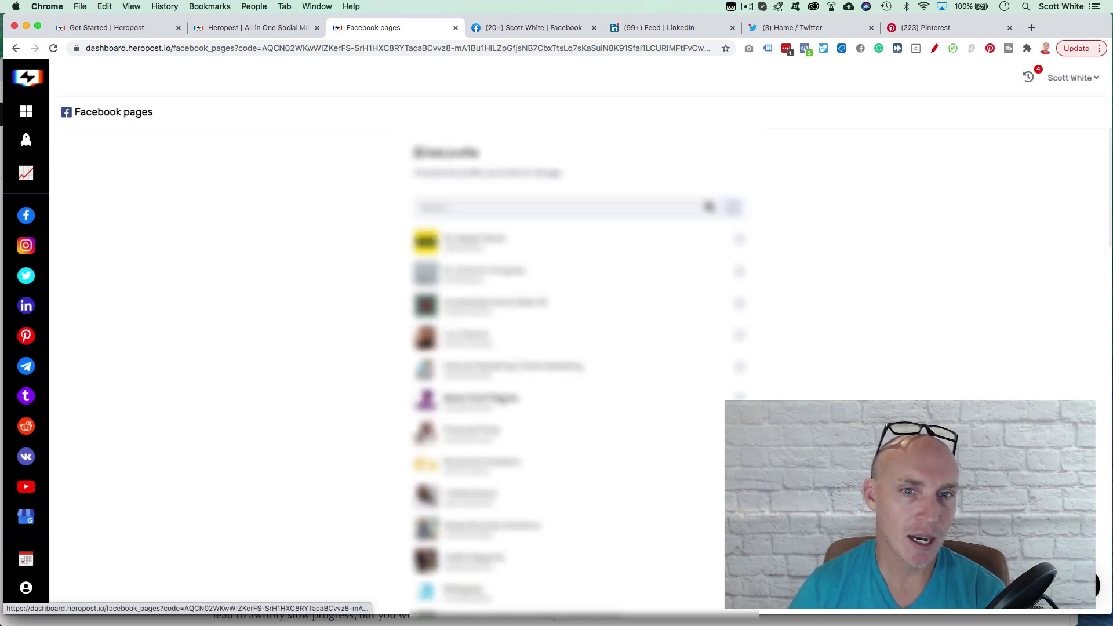
- Browse the full list of available Facebook pages and try to add a profile without selecting one
{"action": "scroll", "coordinate": [490, 265], "scroll_direction": "down", "scroll_amount": 3}
{"action": "scroll", "coordinate": [487, 264], "scroll_direction": "down", "scroll_amount": 10}
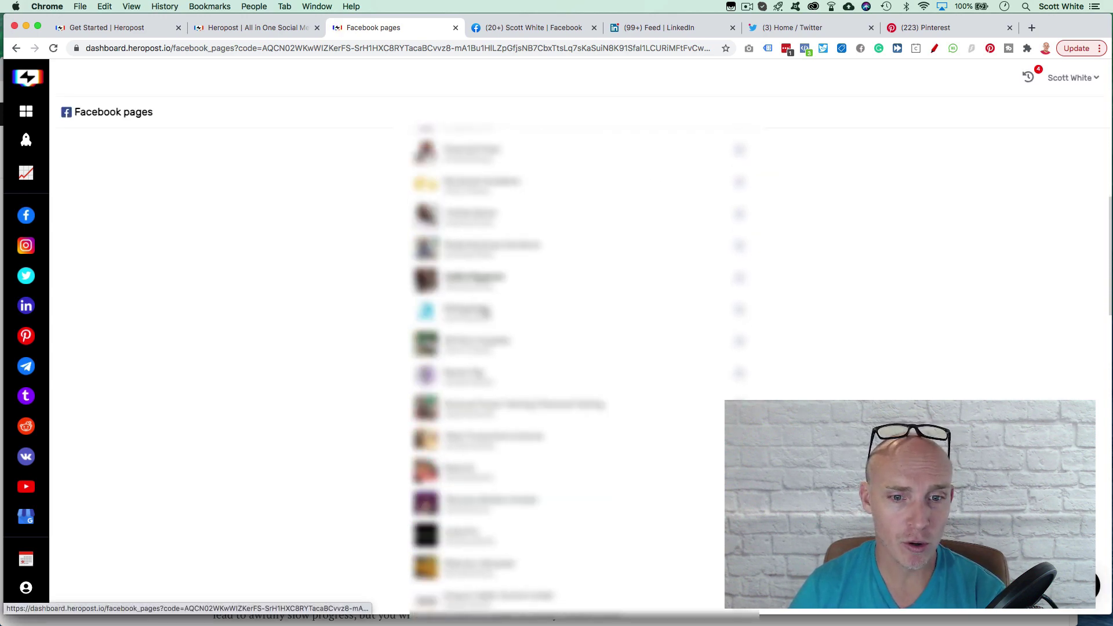
{"action": "scroll", "coordinate": [482, 357], "scroll_direction": "down", "scroll_amount": 10}
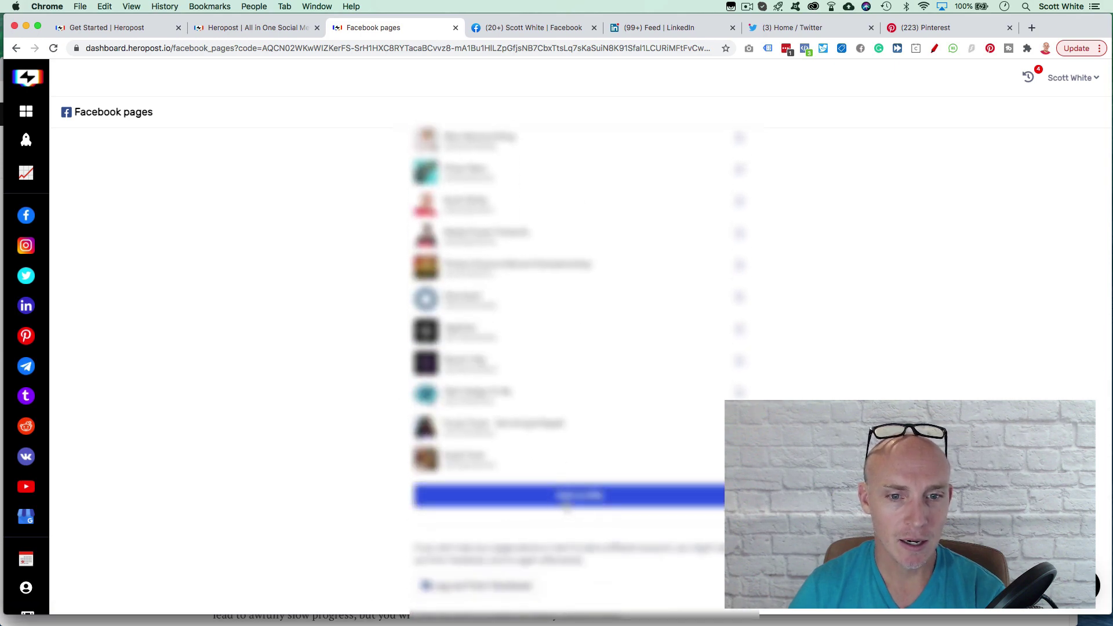
{"action": "left_click", "coordinate": [566, 499]}
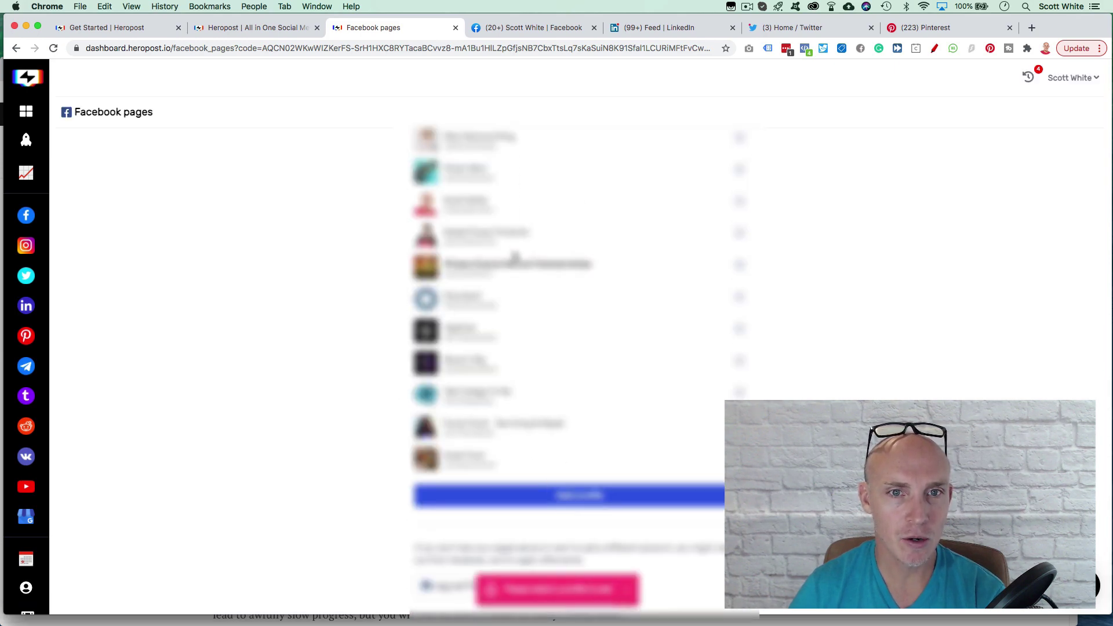
{"action": "scroll", "coordinate": [516, 252], "scroll_direction": "up", "scroll_amount": 15}
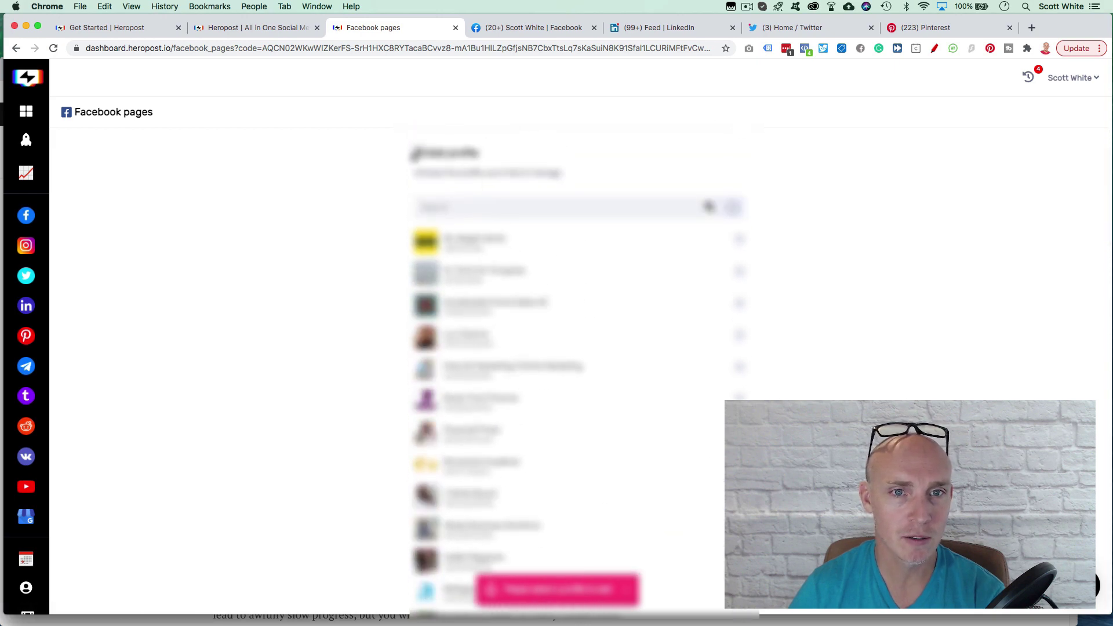
- Search the list of available Facebook pages for the personal page by its owner's first name
{"action": "scroll", "coordinate": [502, 206], "scroll_direction": "down", "scroll_amount": 1}
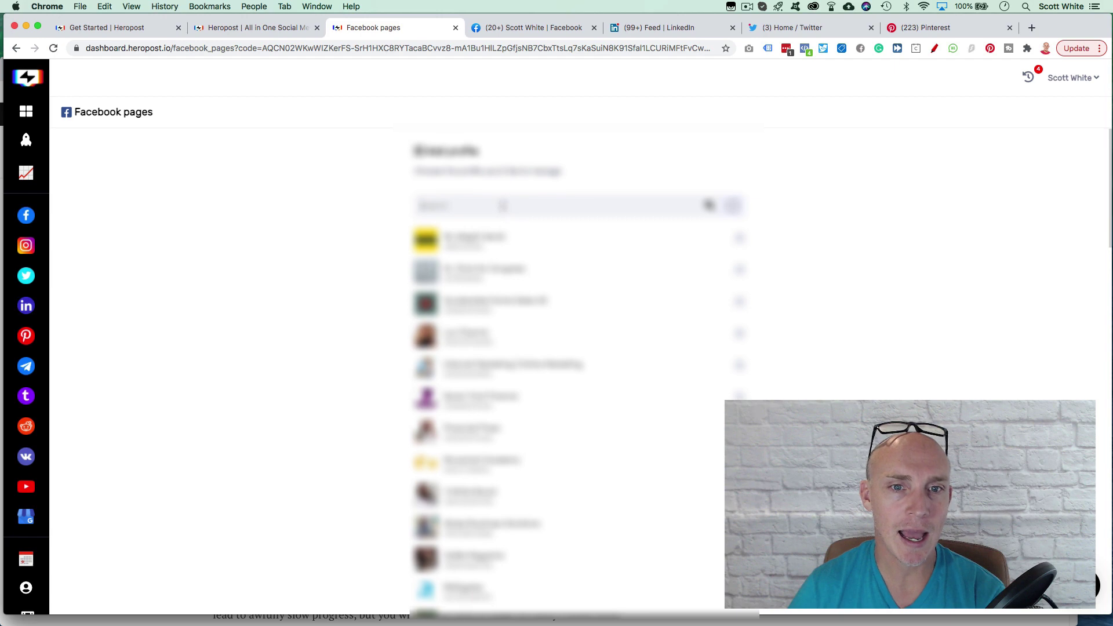
{"action": "left_click", "coordinate": [502, 205]}
{"action": "type", "text": "scott"}
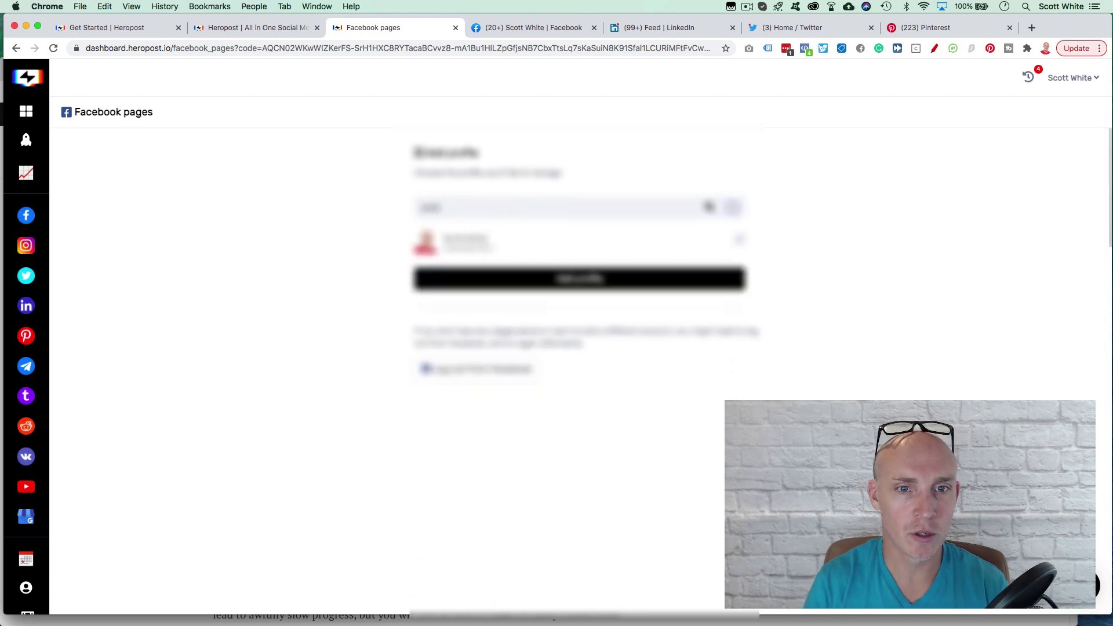
{"action": "key", "text": "Return"}
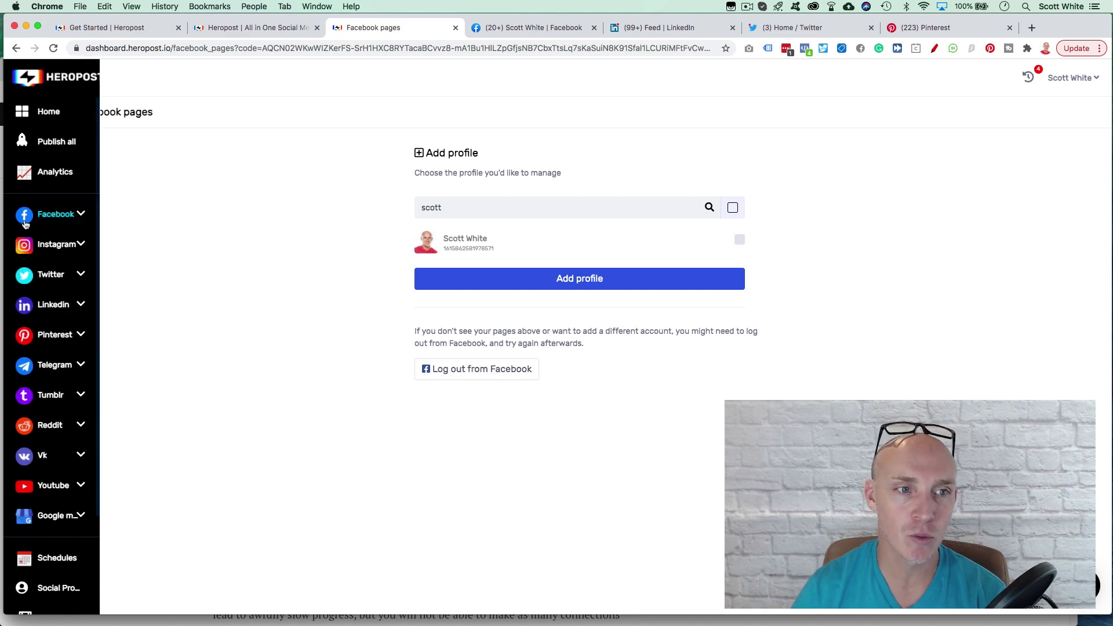
- Open a new Facebook post and attach the "FB Conversion Purchase Campaign" image from the file manager
{"action": "left_click", "coordinate": [144, 216]}
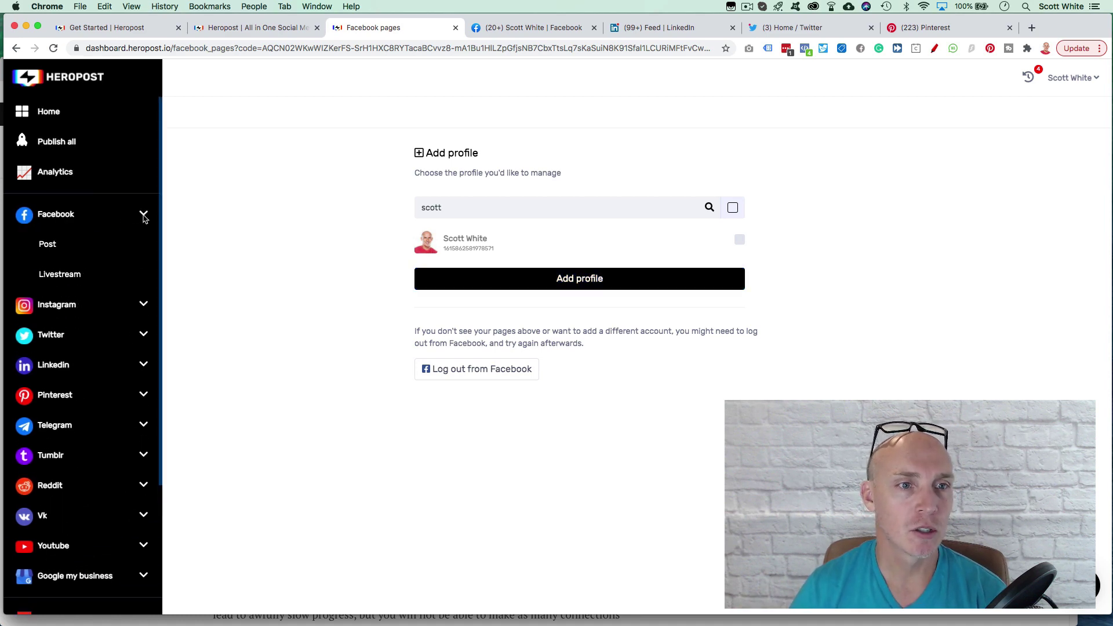
{"action": "left_click", "coordinate": [48, 245]}
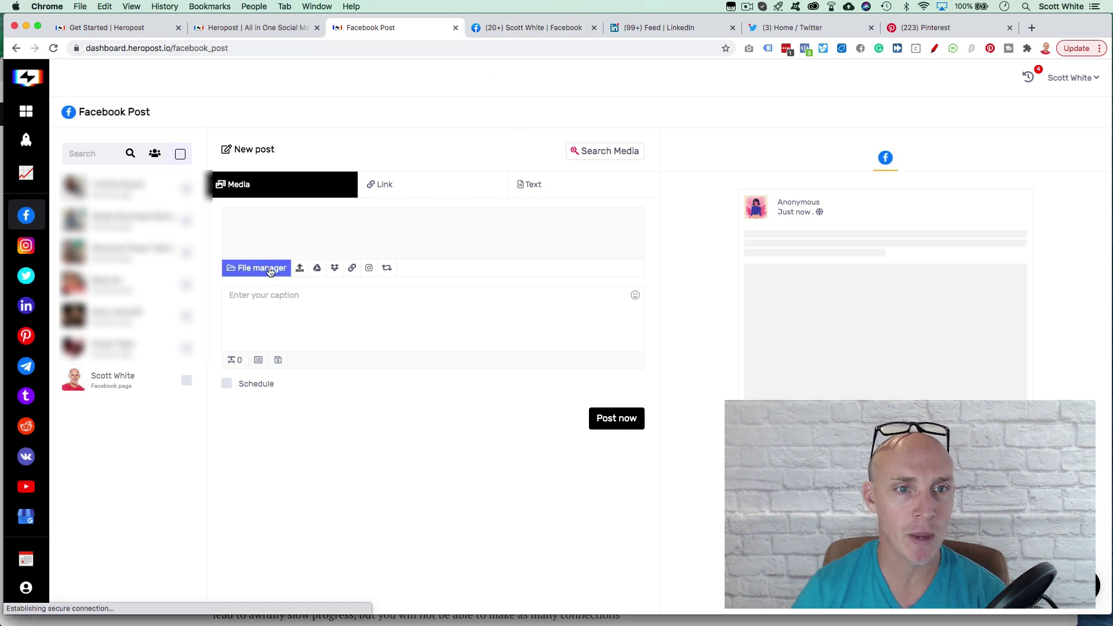
{"action": "left_click", "coordinate": [329, 271]}
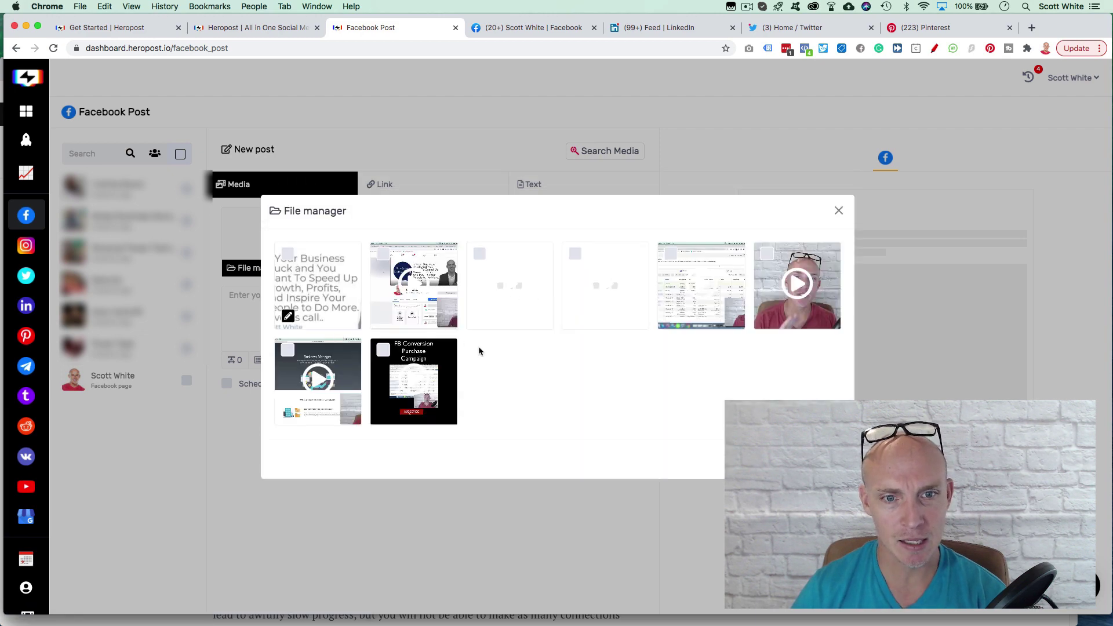
{"action": "left_click", "coordinate": [413, 362]}
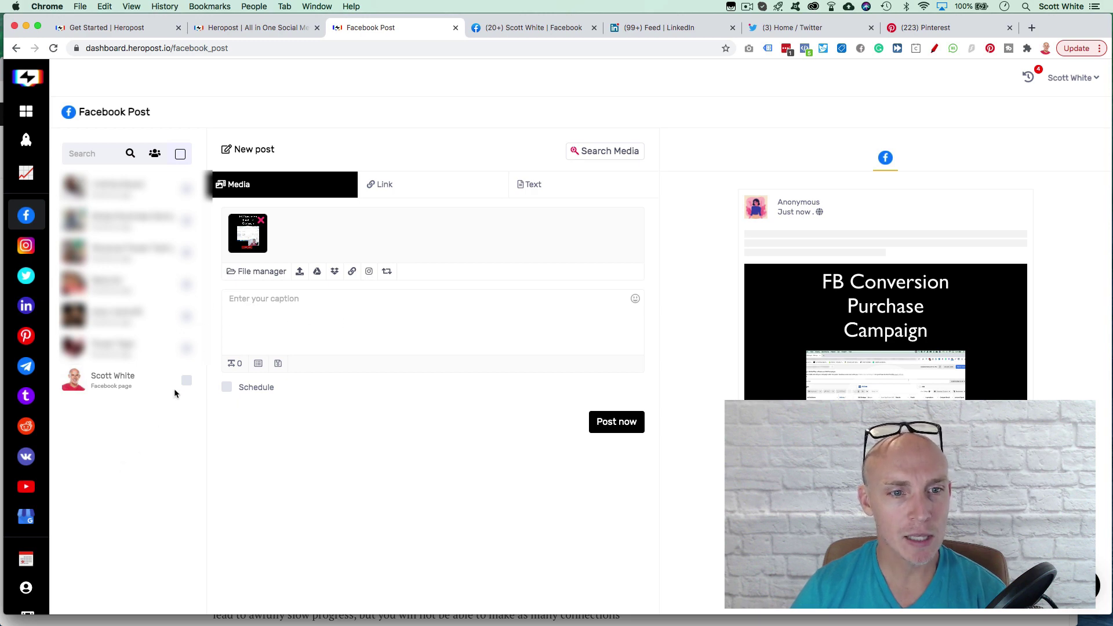
- Turn on scheduling for the Facebook post
{"action": "mouse_move", "coordinate": [53, 565]}
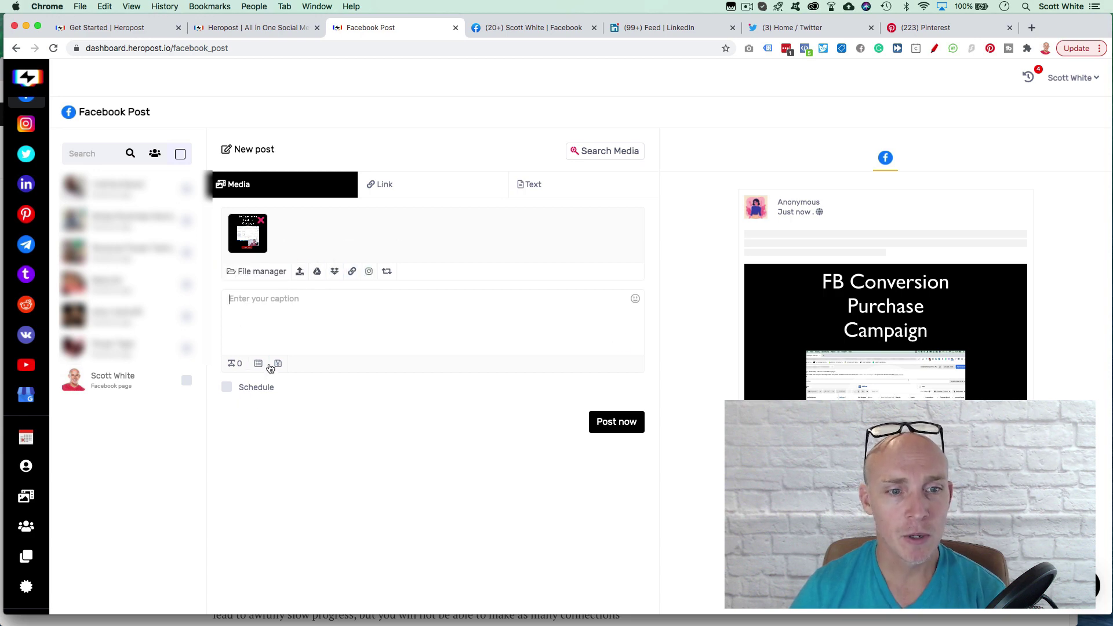
{"action": "left_click", "coordinate": [246, 390]}
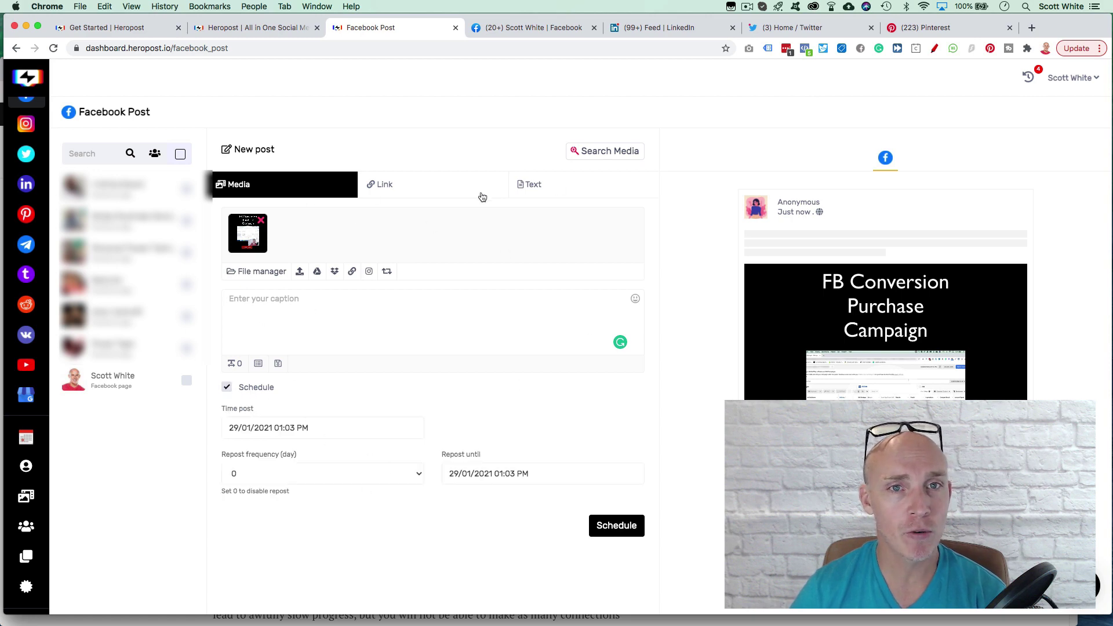
- Switch to Facebook's Upload Video dialog and examine its thumbnail, captions, polls, tracking and video details options for comparison
{"action": "left_click", "coordinate": [525, 30]}
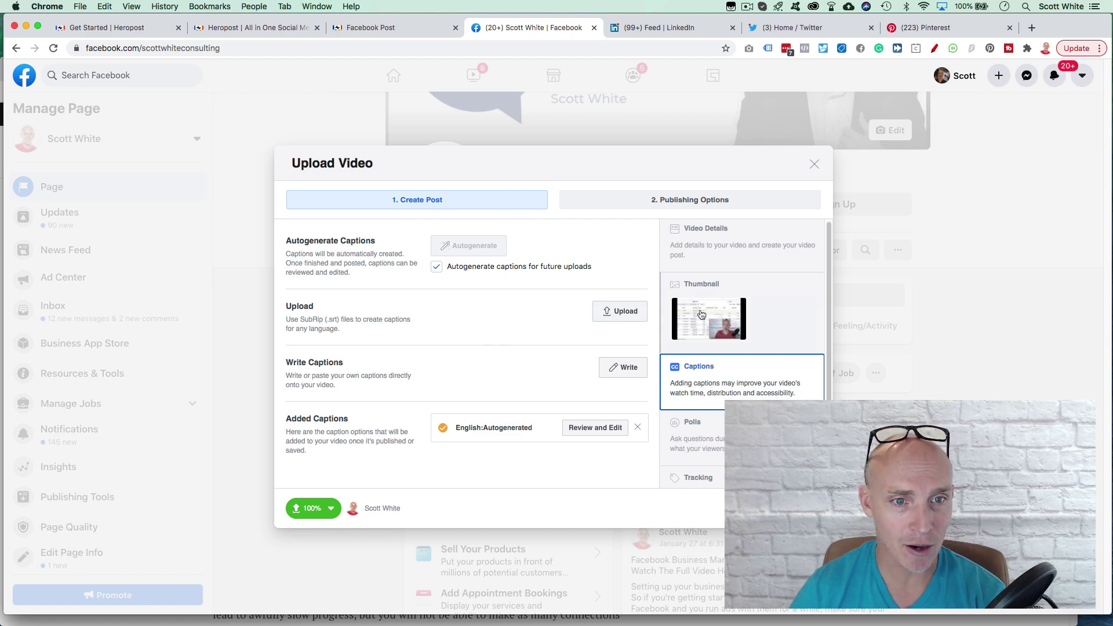
{"action": "scroll", "coordinate": [666, 327], "scroll_direction": "down", "scroll_amount": 1}
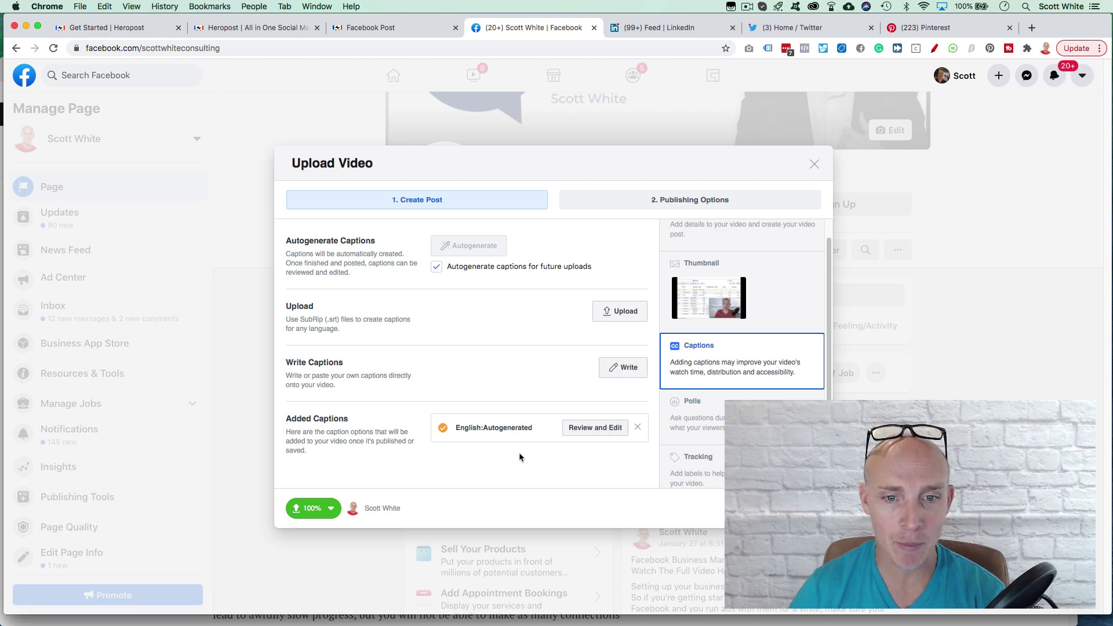
{"action": "scroll", "coordinate": [672, 415], "scroll_direction": "down", "scroll_amount": 2}
{"action": "left_click", "coordinate": [718, 348]}
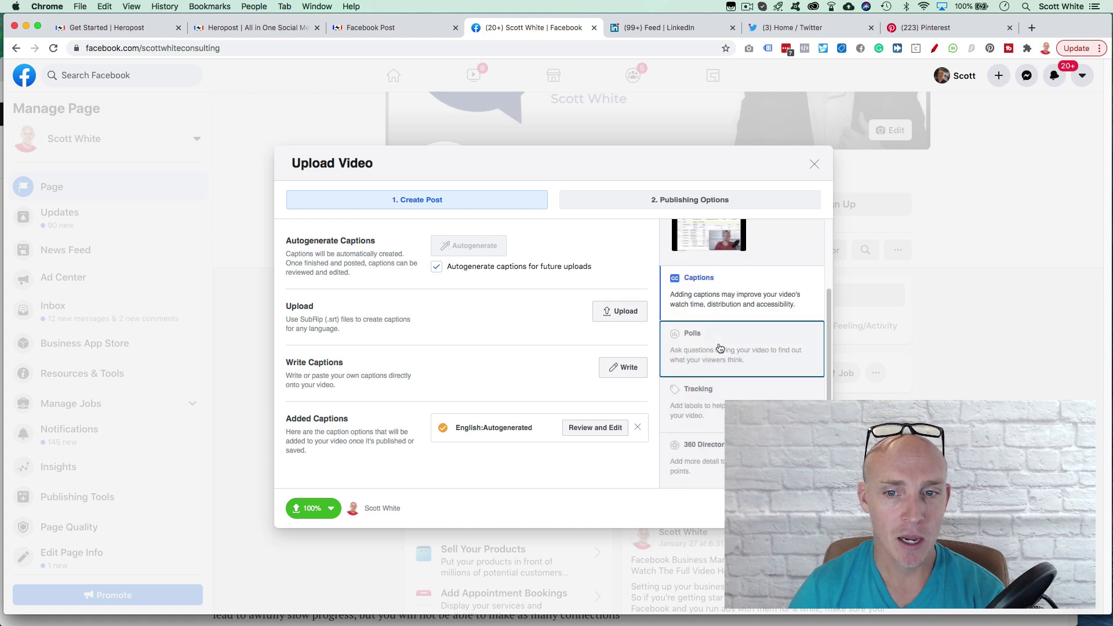
{"action": "left_click", "coordinate": [729, 398]}
{"action": "scroll", "coordinate": [717, 301], "scroll_direction": "up", "scroll_amount": 3}
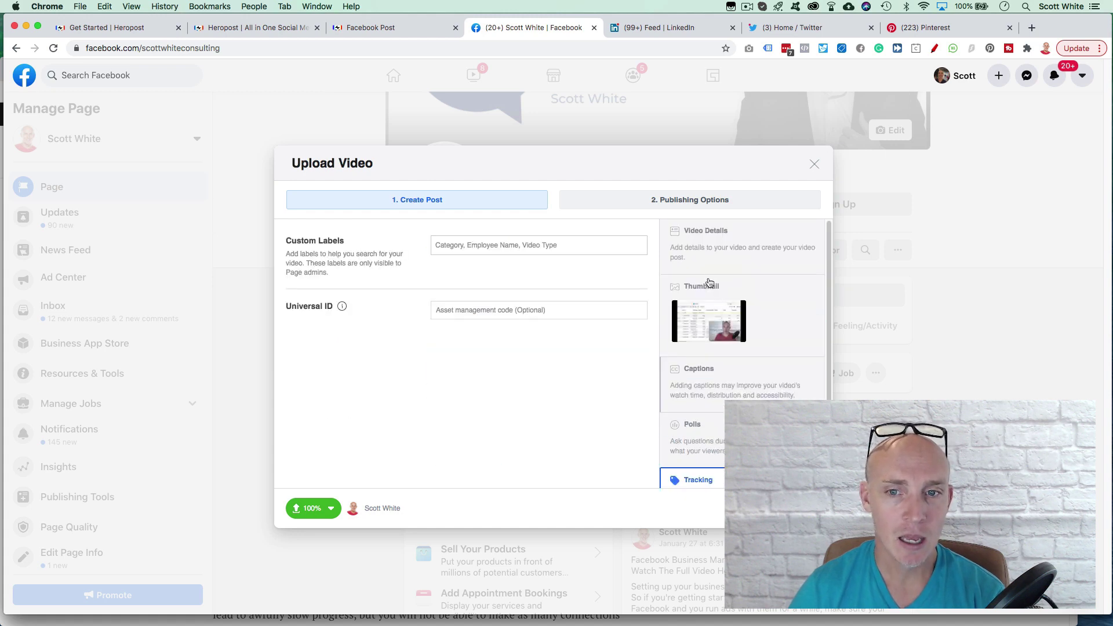
{"action": "left_click", "coordinate": [722, 242]}
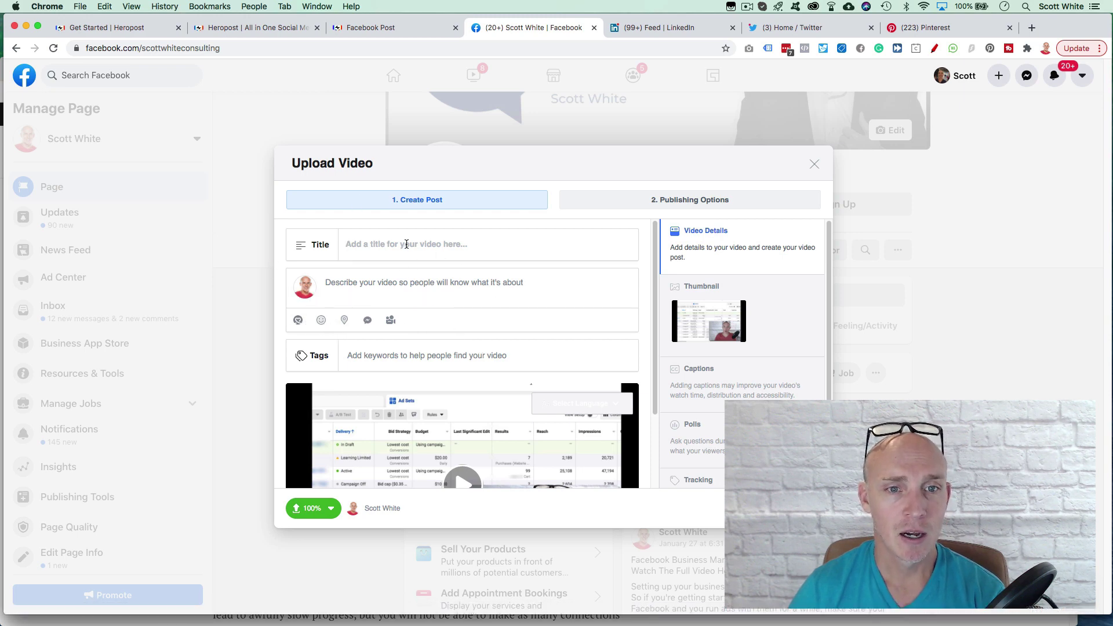
{"action": "scroll", "coordinate": [420, 291], "scroll_direction": "down", "scroll_amount": 2}
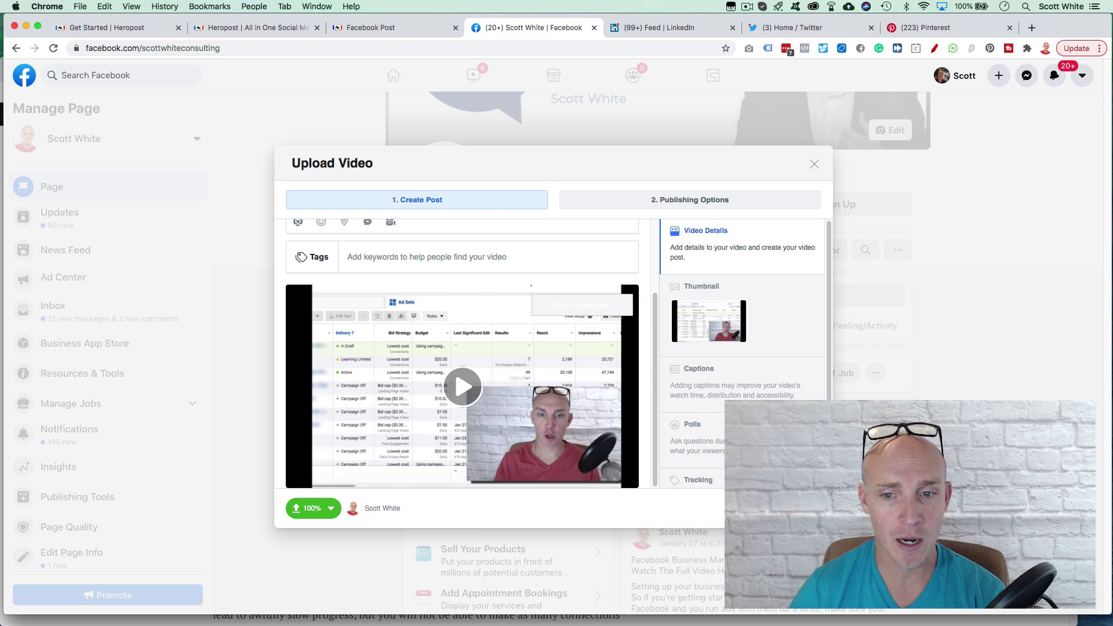
{"action": "scroll", "coordinate": [631, 382], "scroll_direction": "up", "scroll_amount": 2}
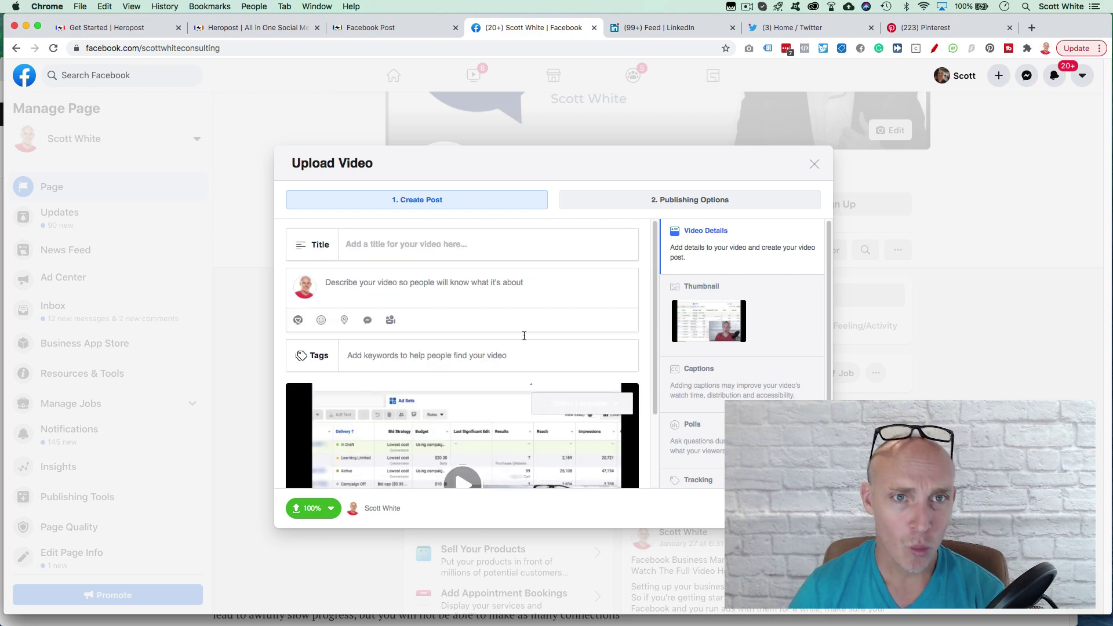
- Return to Heropost and open the post composer dedicated to Twitter
{"action": "left_click", "coordinate": [382, 29]}
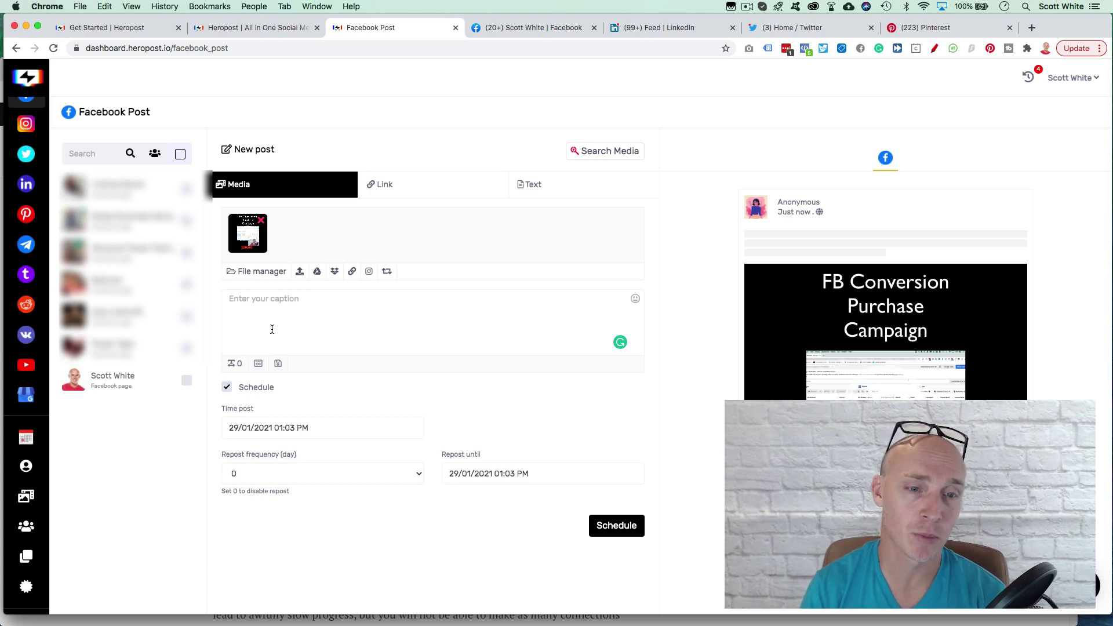
{"action": "mouse_move", "coordinate": [38, 192]}
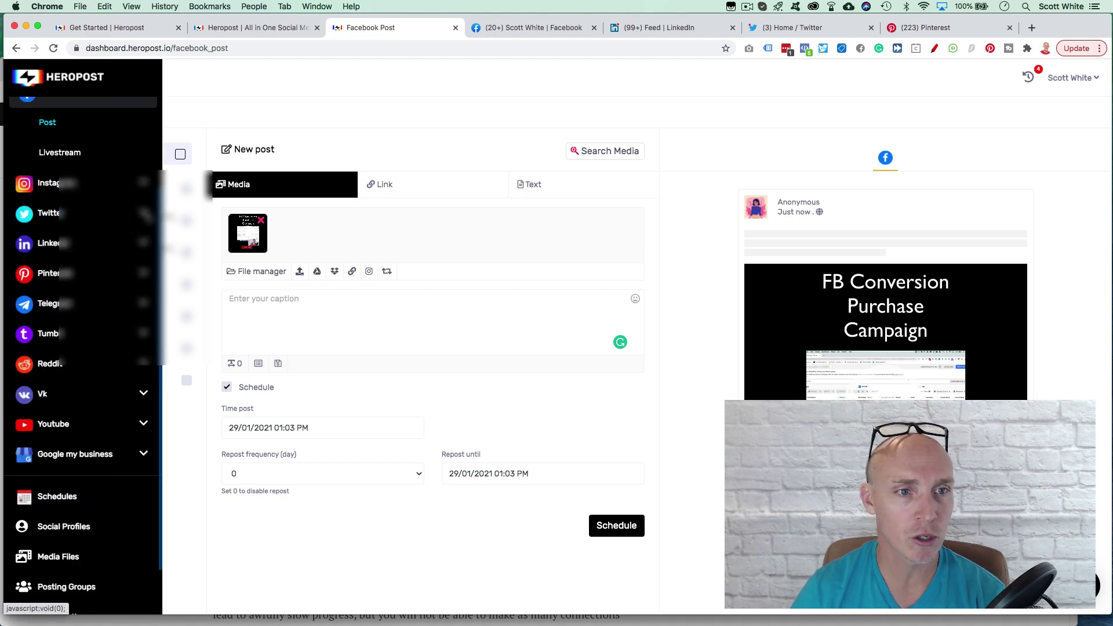
{"action": "left_click", "coordinate": [93, 214]}
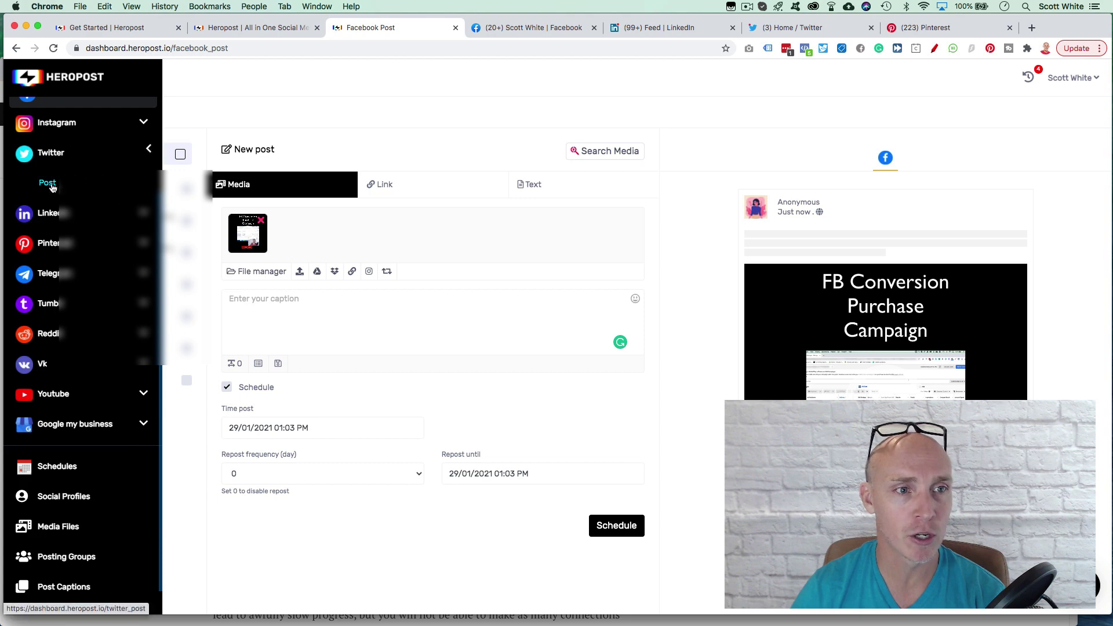
{"action": "left_click", "coordinate": [58, 182]}
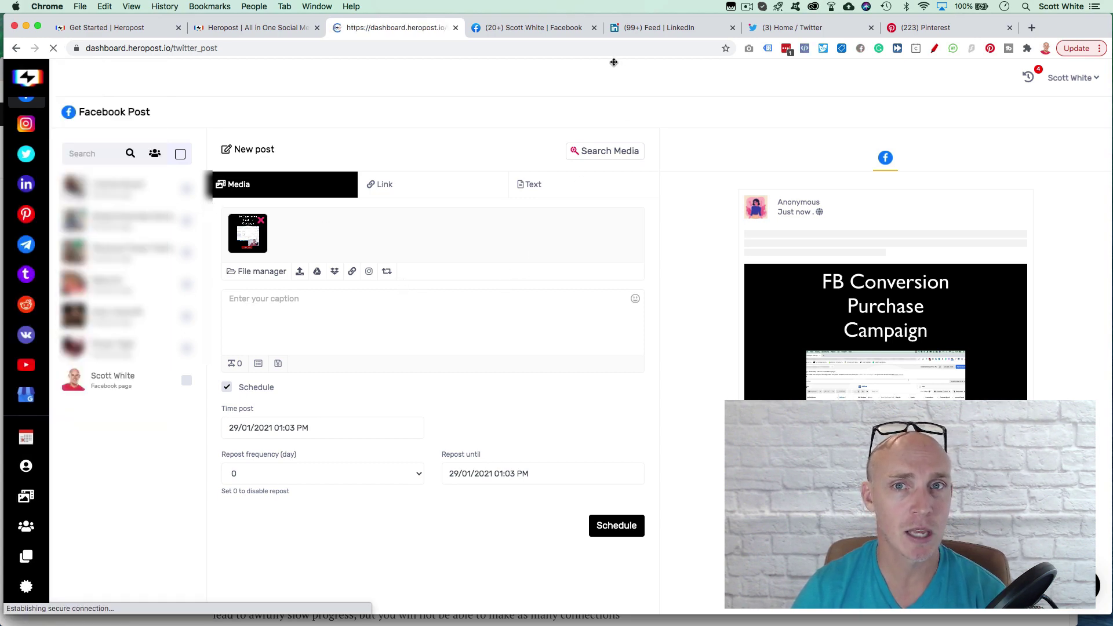
- Check Twitter's own tweet composer for comparison, and turn on scheduling for the new Twitter post in Heropost
{"action": "left_click", "coordinate": [780, 30]}
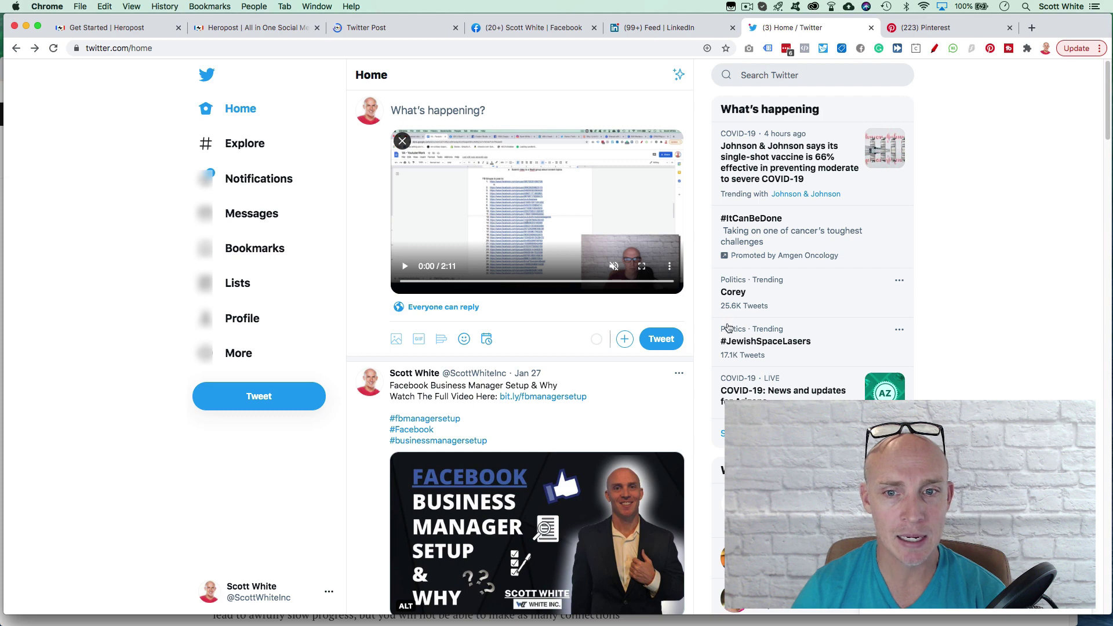
{"action": "left_click", "coordinate": [360, 28]}
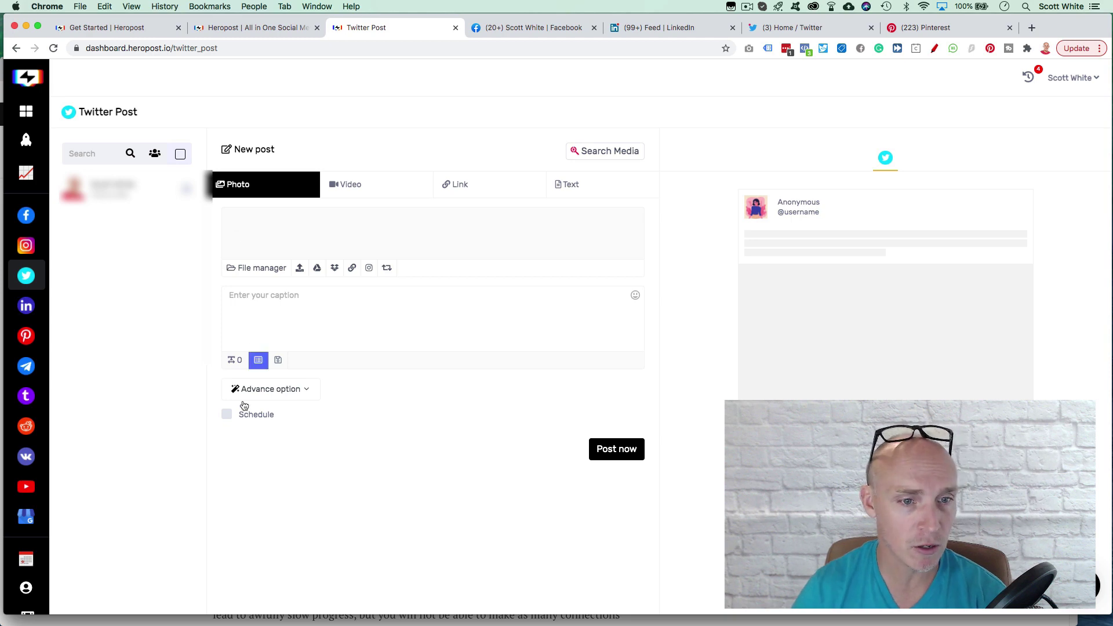
{"action": "left_click", "coordinate": [228, 415]}
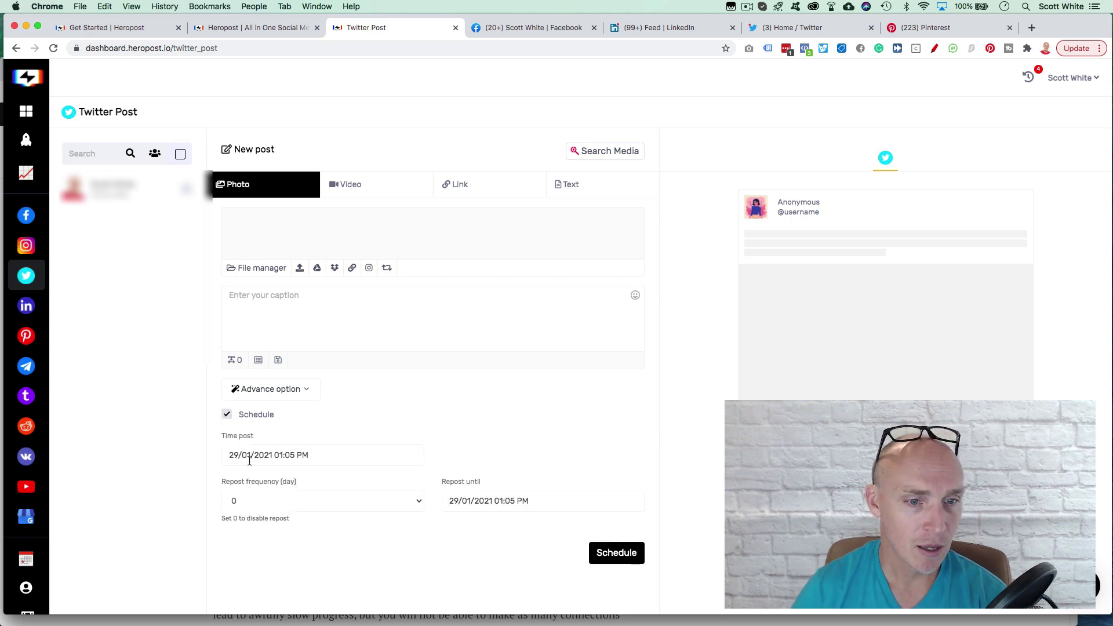
- Set the scheduled Twitter post to repost every 3 days until 28/05/2021 01:05 PM
{"action": "left_click", "coordinate": [421, 503]}
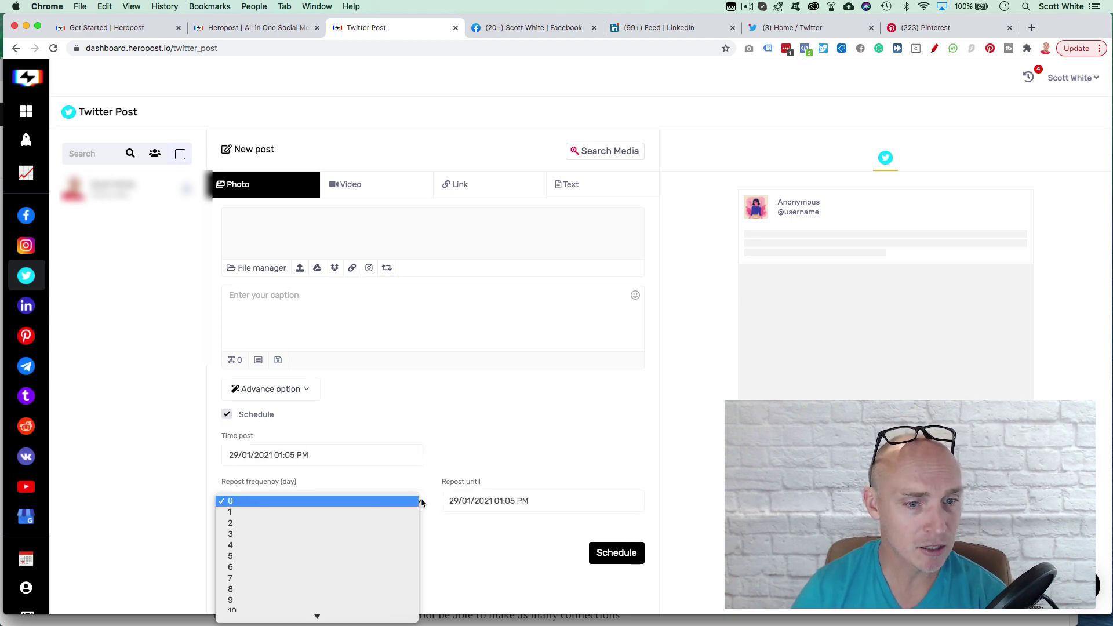
{"action": "left_click", "coordinate": [367, 539]}
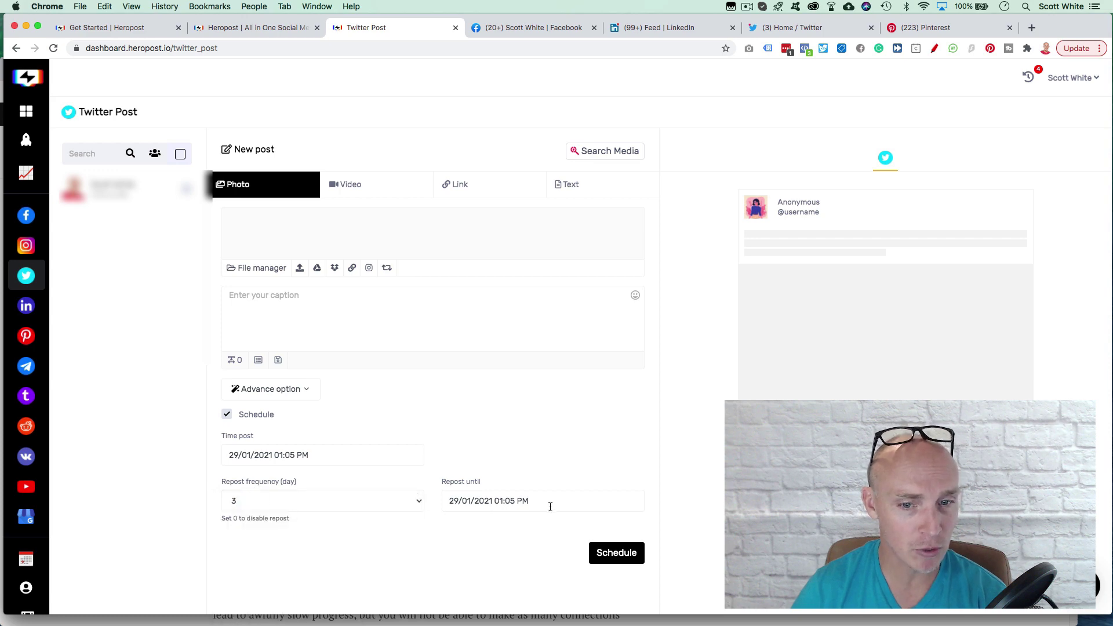
{"action": "left_click", "coordinate": [550, 507]}
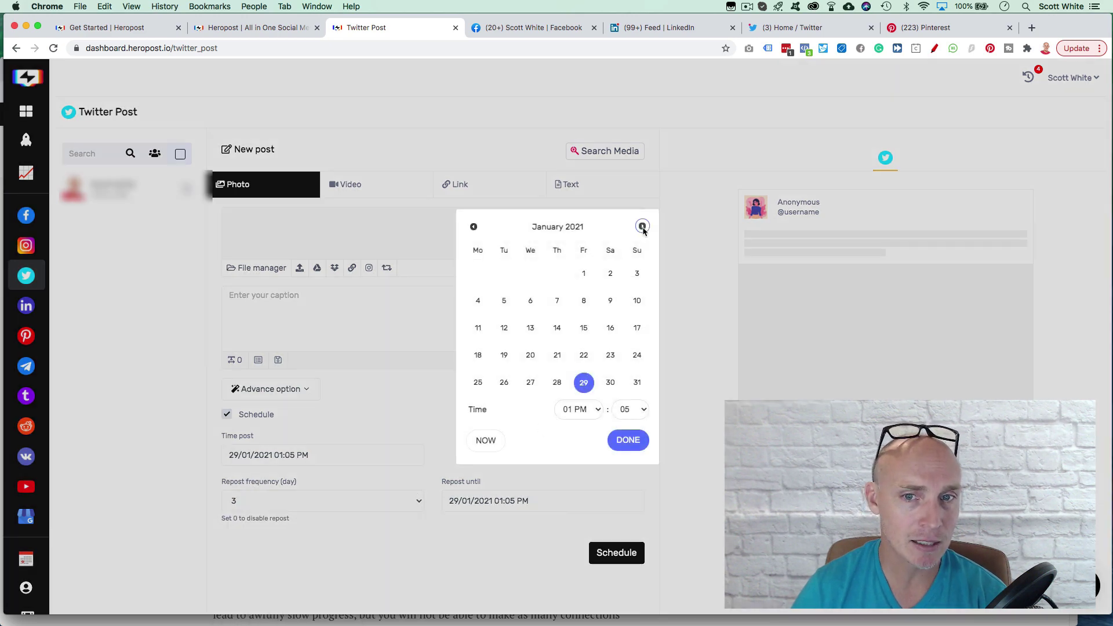
{"action": "left_click", "coordinate": [642, 227]}
{"action": "left_click", "coordinate": [642, 226]}
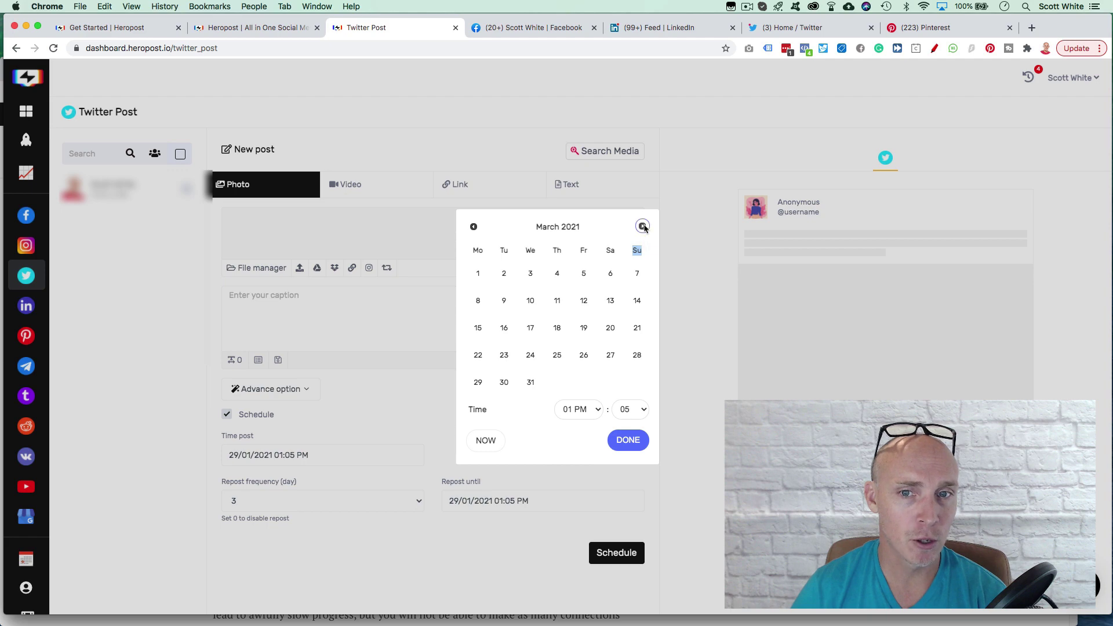
{"action": "left_click", "coordinate": [642, 227]}
{"action": "left_click", "coordinate": [642, 226]}
{"action": "left_click", "coordinate": [585, 371]}
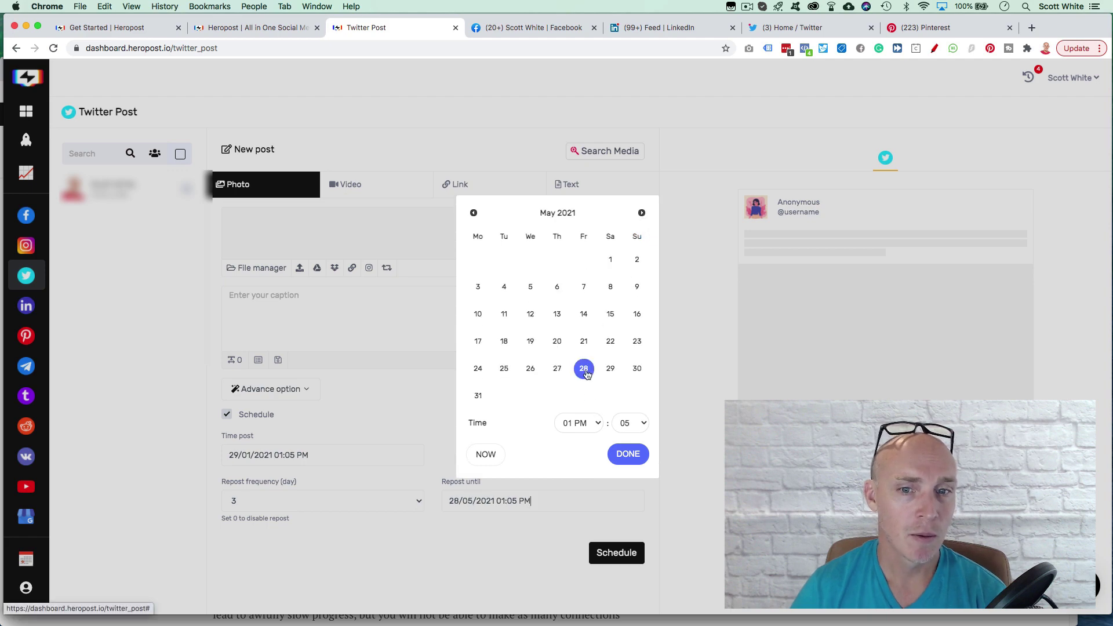
{"action": "left_click", "coordinate": [626, 455]}
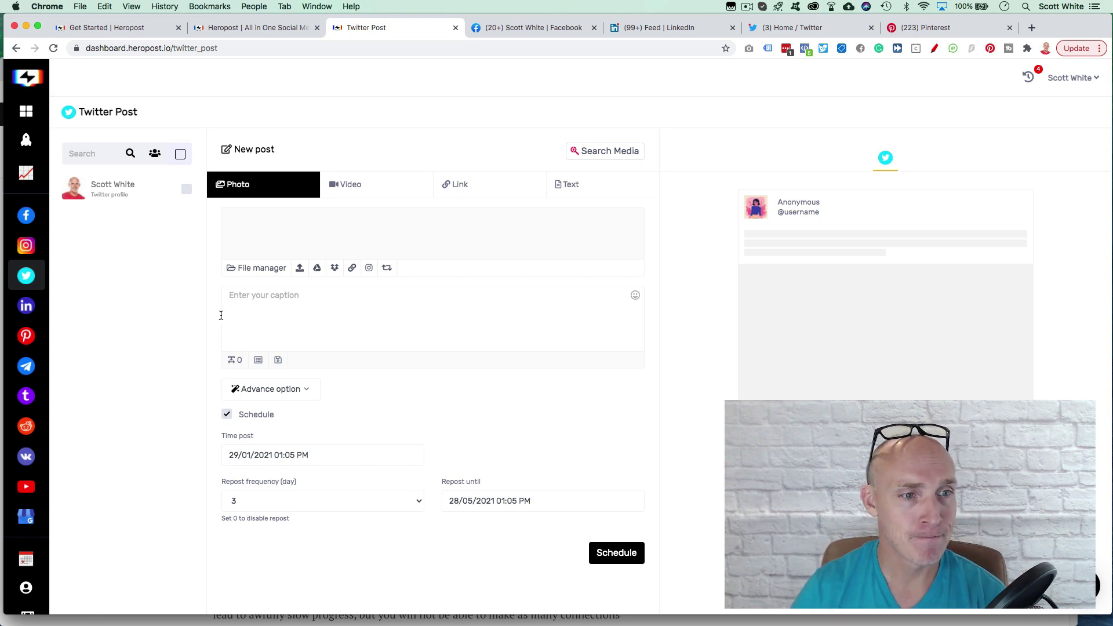
- Open Heropost's post composer dedicated to LinkedIn
{"action": "mouse_move", "coordinate": [19, 311]}
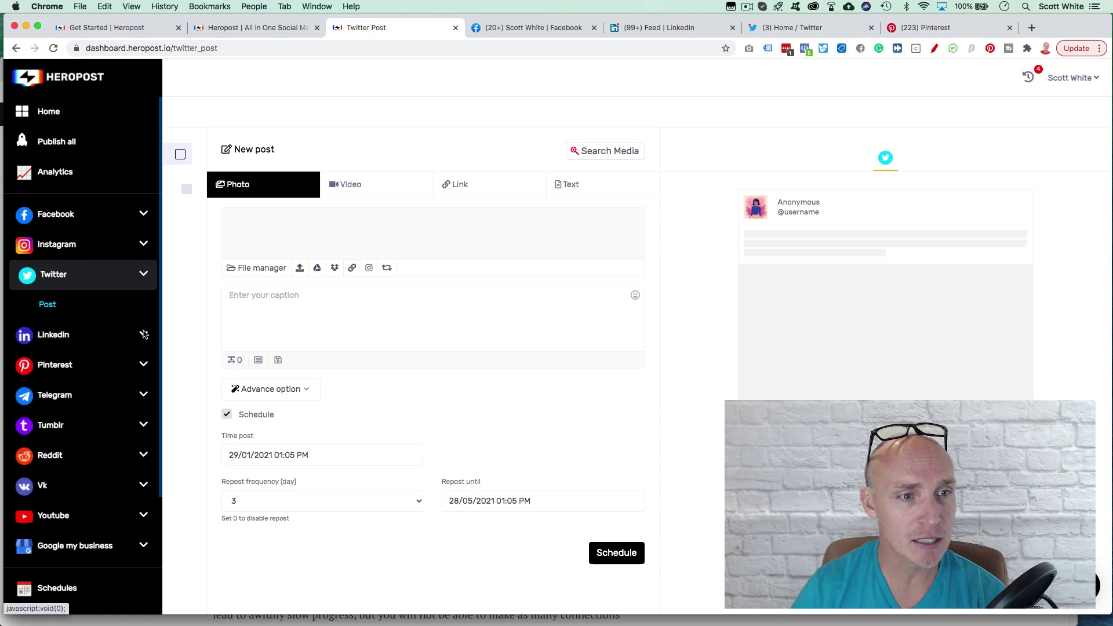
{"action": "left_click", "coordinate": [145, 335]}
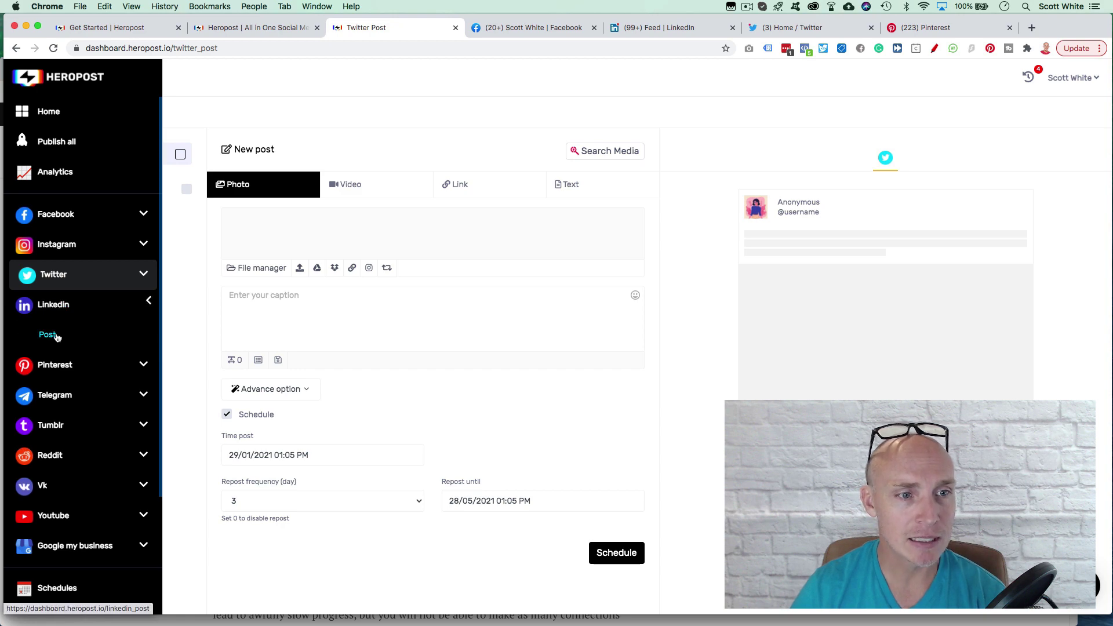
{"action": "left_click", "coordinate": [57, 337]}
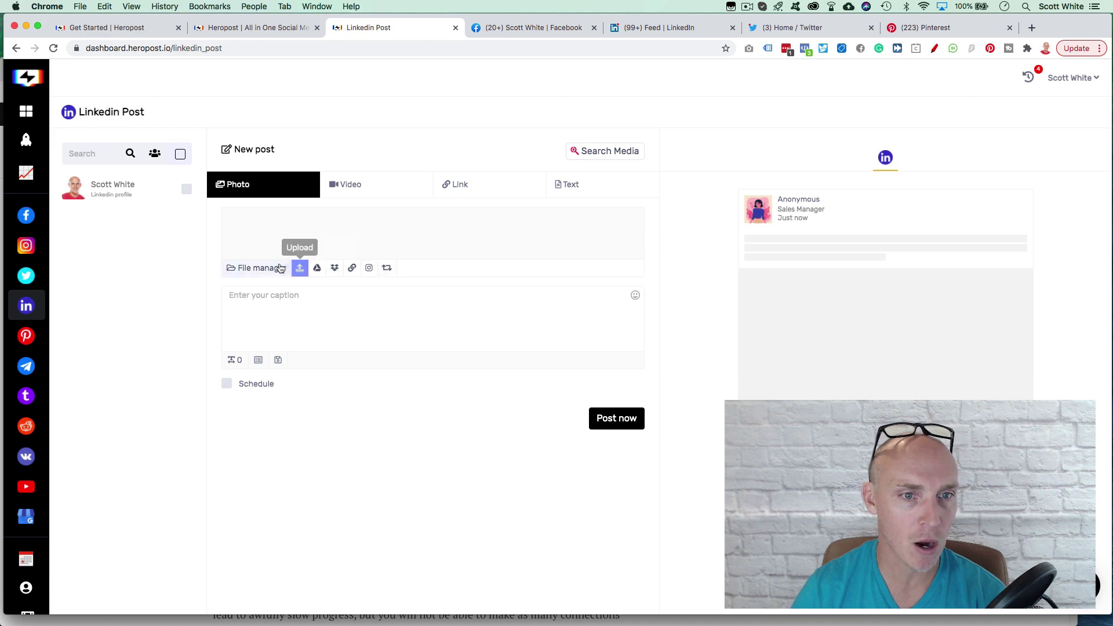
- Check the stored photos, switch the LinkedIn post to video and attach the FB Conversion Purchase Campaign video from the file manager
{"action": "left_click", "coordinate": [260, 272]}
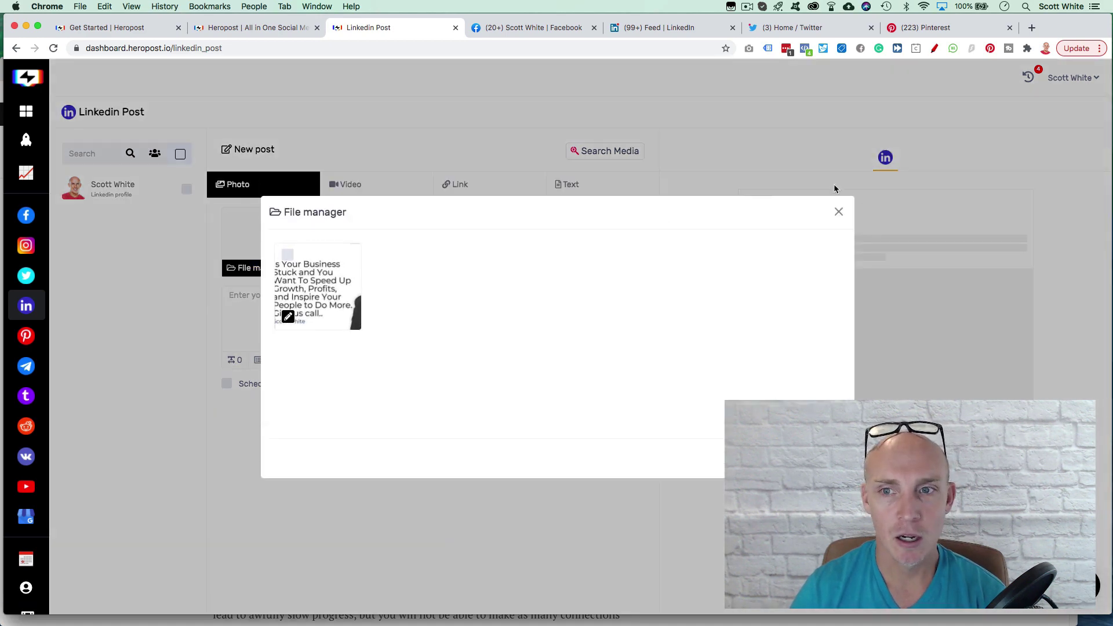
{"action": "left_click", "coordinate": [837, 212]}
{"action": "left_click", "coordinate": [382, 180]}
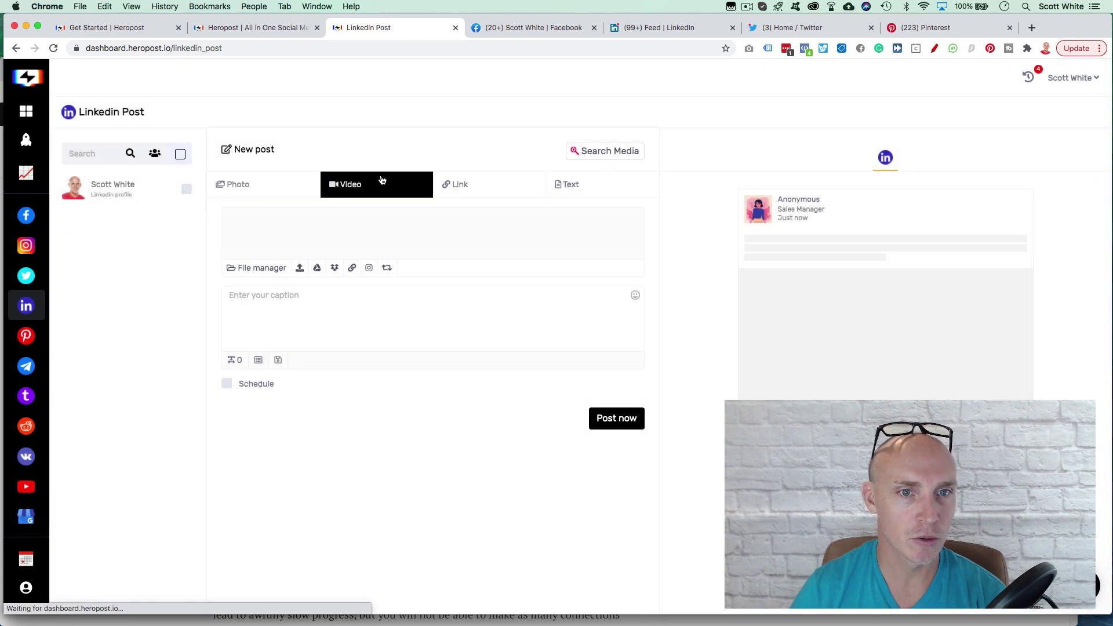
{"action": "left_click", "coordinate": [255, 273]}
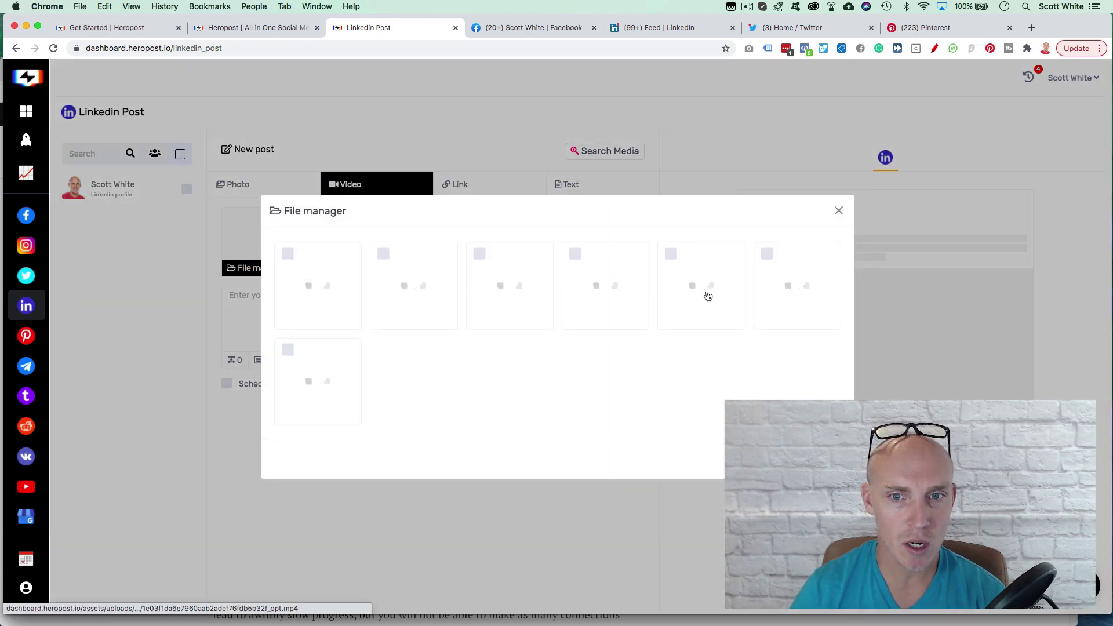
{"action": "left_click", "coordinate": [318, 380]}
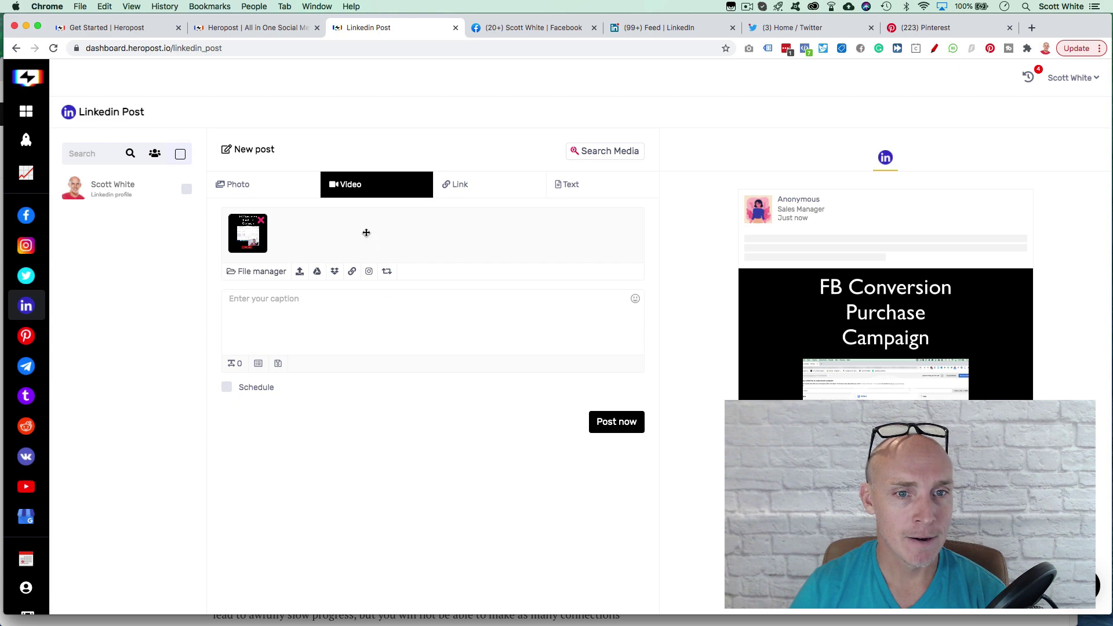
- Compare with LinkedIn's own video dialog, checking its thumbnail and caption file options, and return to Heropost's LinkedIn composer
{"action": "left_click", "coordinate": [664, 32]}
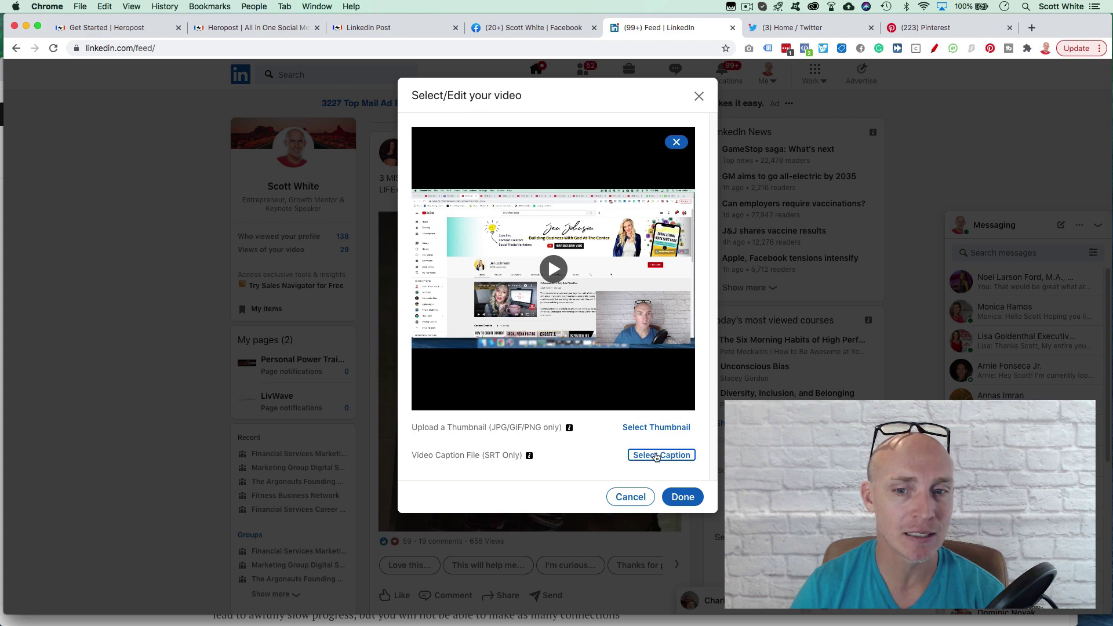
{"action": "left_click", "coordinate": [385, 28]}
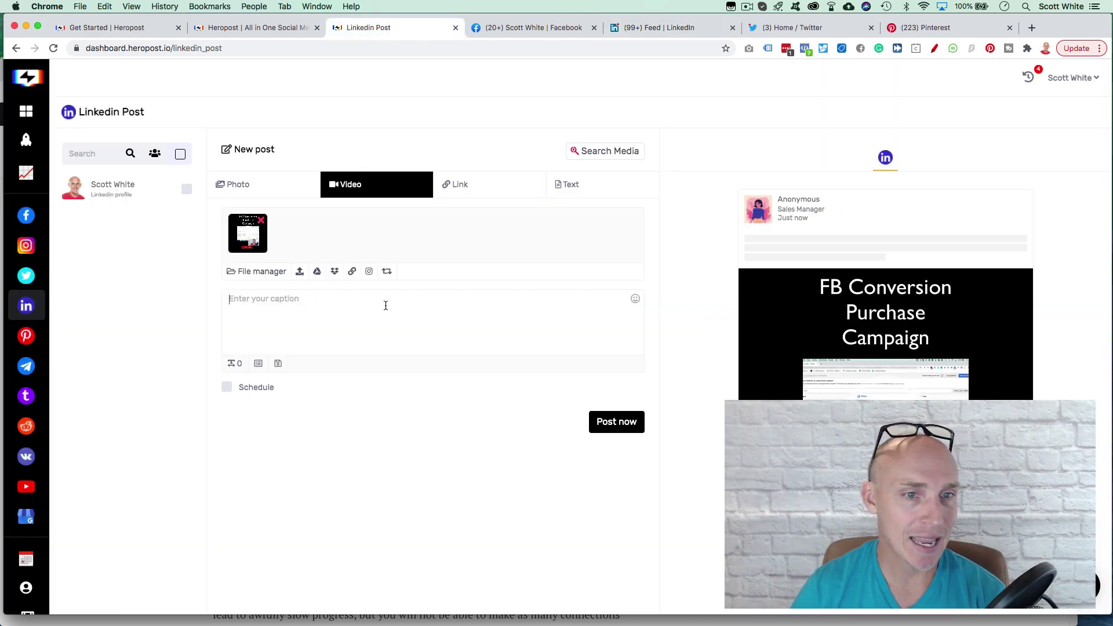
- Check the LinkedIn post's caption field and its schedule and repost options, leaving scheduling off
{"action": "left_click", "coordinate": [238, 298]}
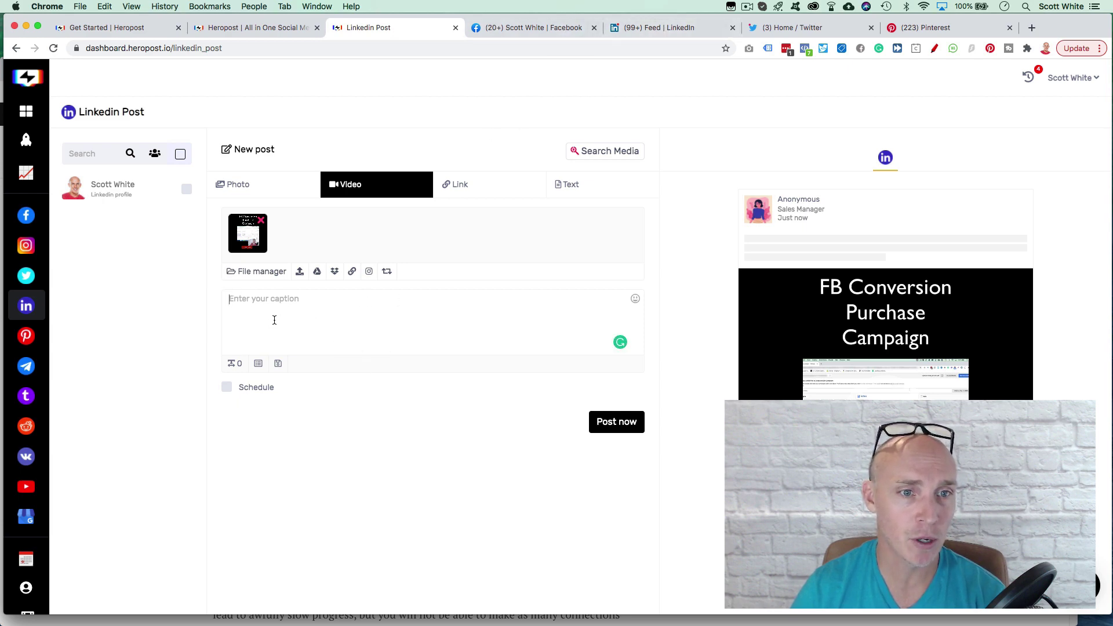
{"action": "left_click", "coordinate": [227, 388]}
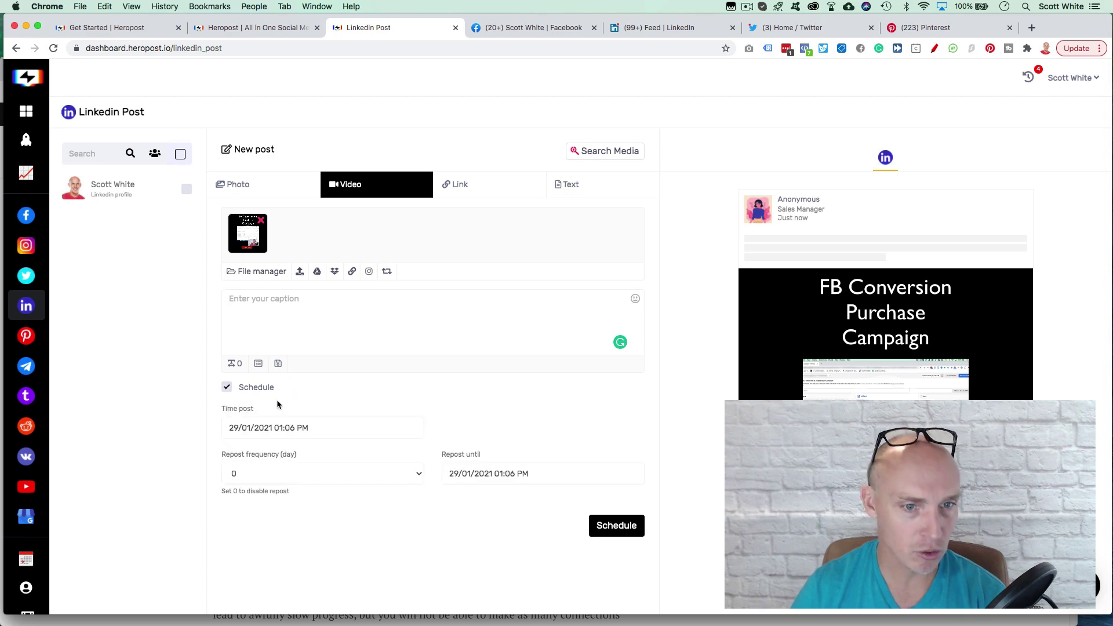
{"action": "left_click", "coordinate": [226, 388]}
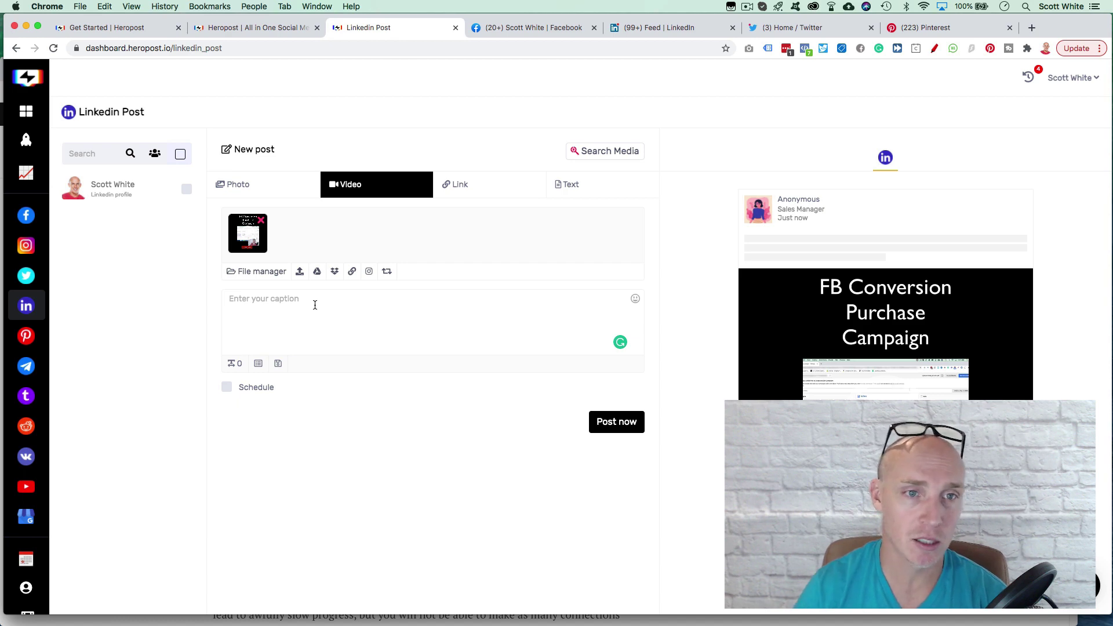
- Open the media search and look for Instagram hashtag images and videos on "fitness"
{"action": "left_click", "coordinate": [603, 152]}
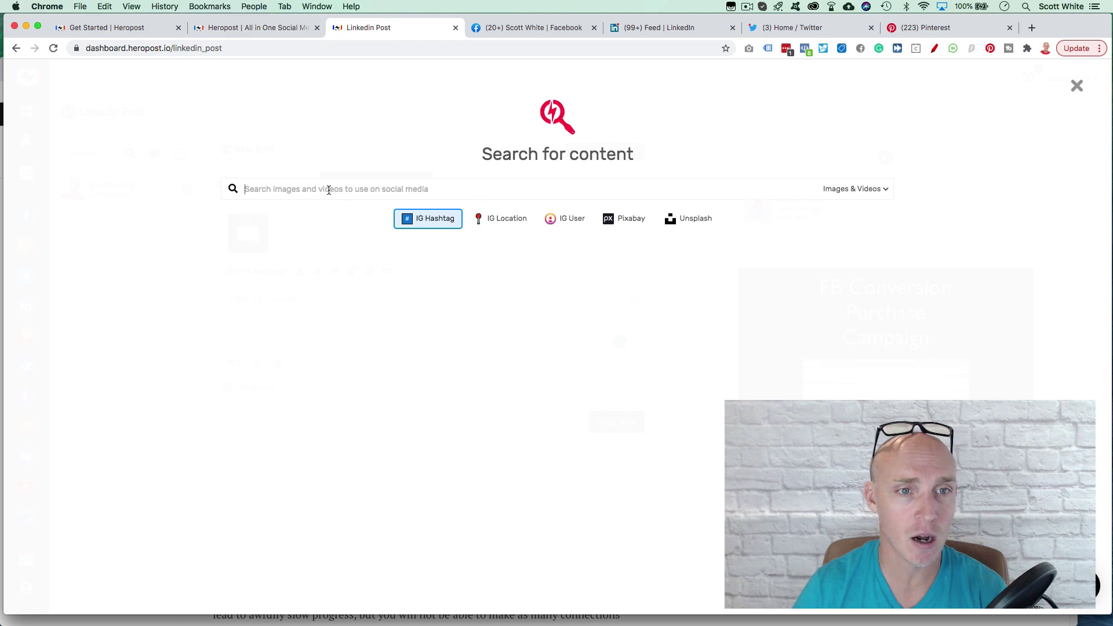
{"action": "type", "text": "#fitn"}
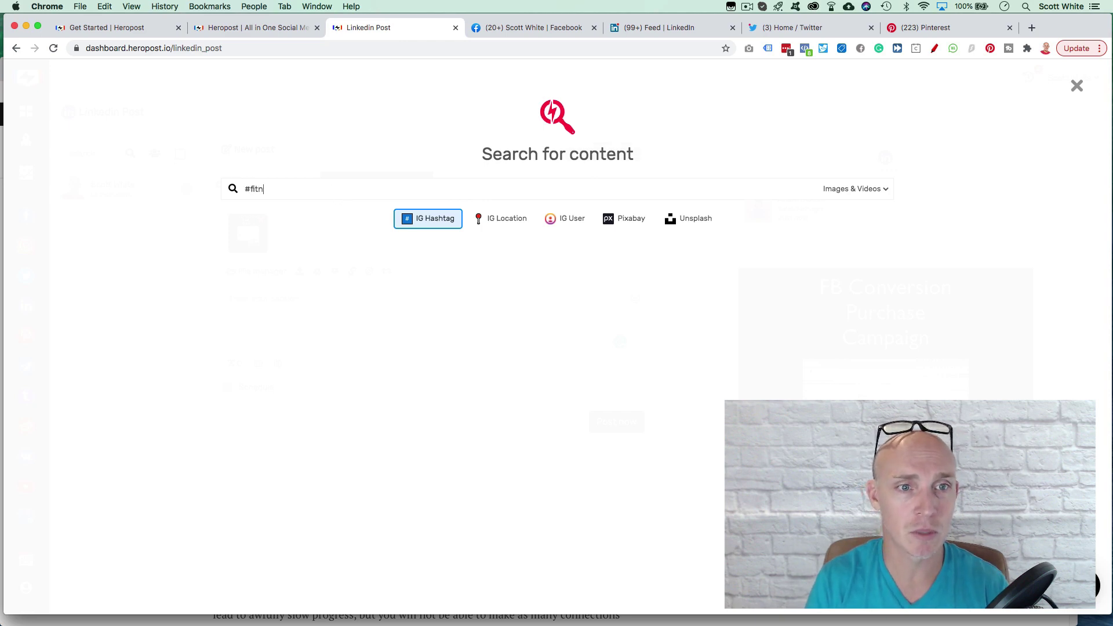
{"action": "type", "text": "ess"}
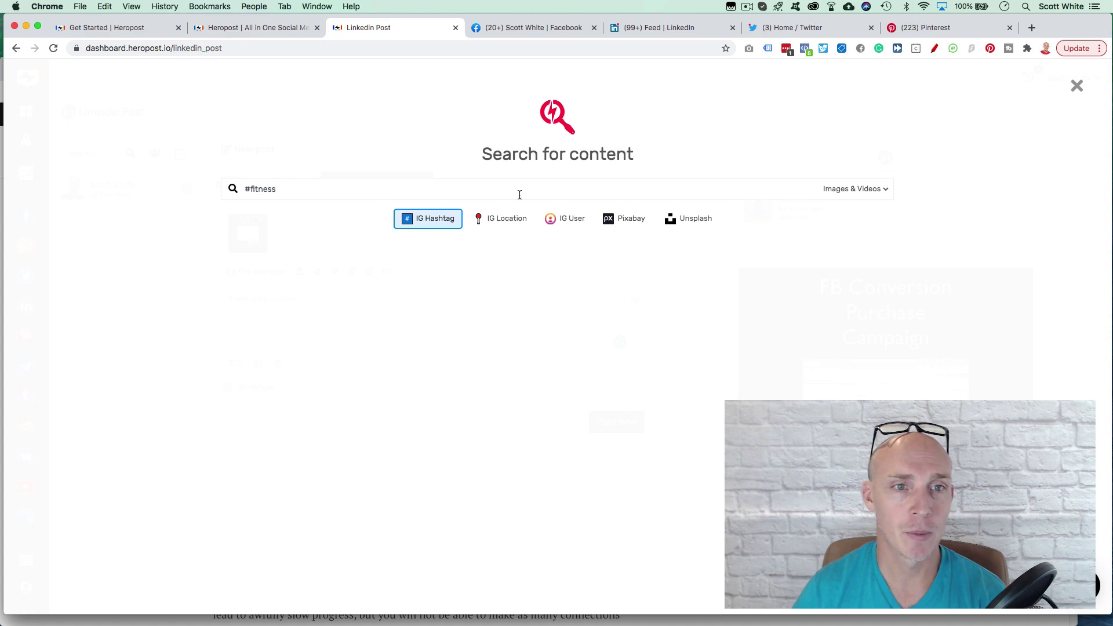
{"action": "key", "text": "Return"}
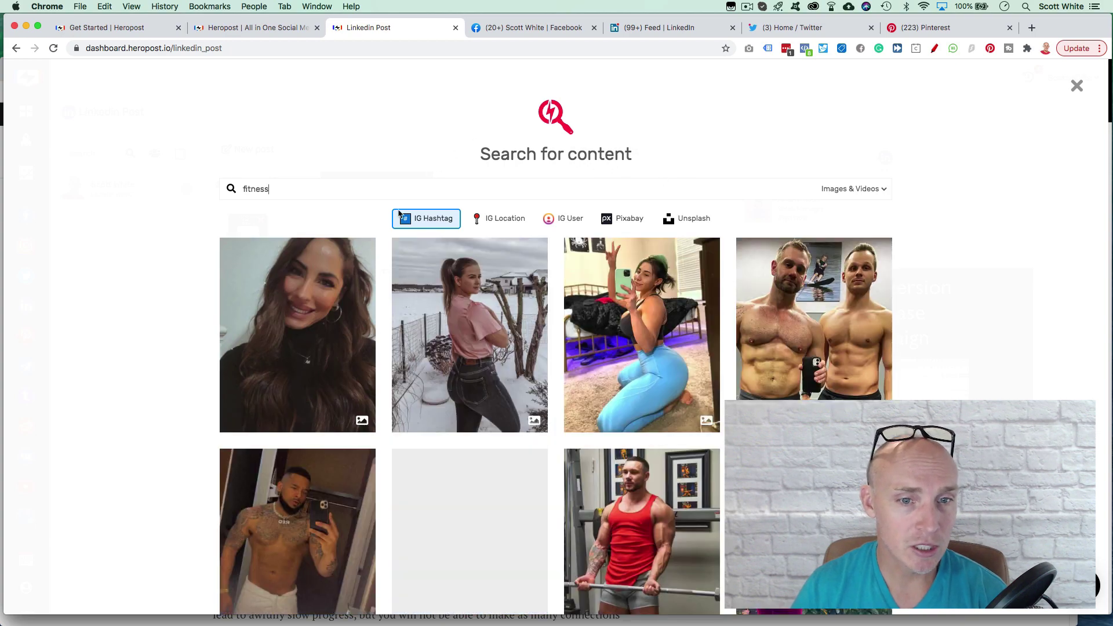
- Examine the fitness results with their likes, comments, captions and repost or save options, and close the media search
{"action": "scroll", "coordinate": [555, 380], "scroll_direction": "down", "scroll_amount": 5}
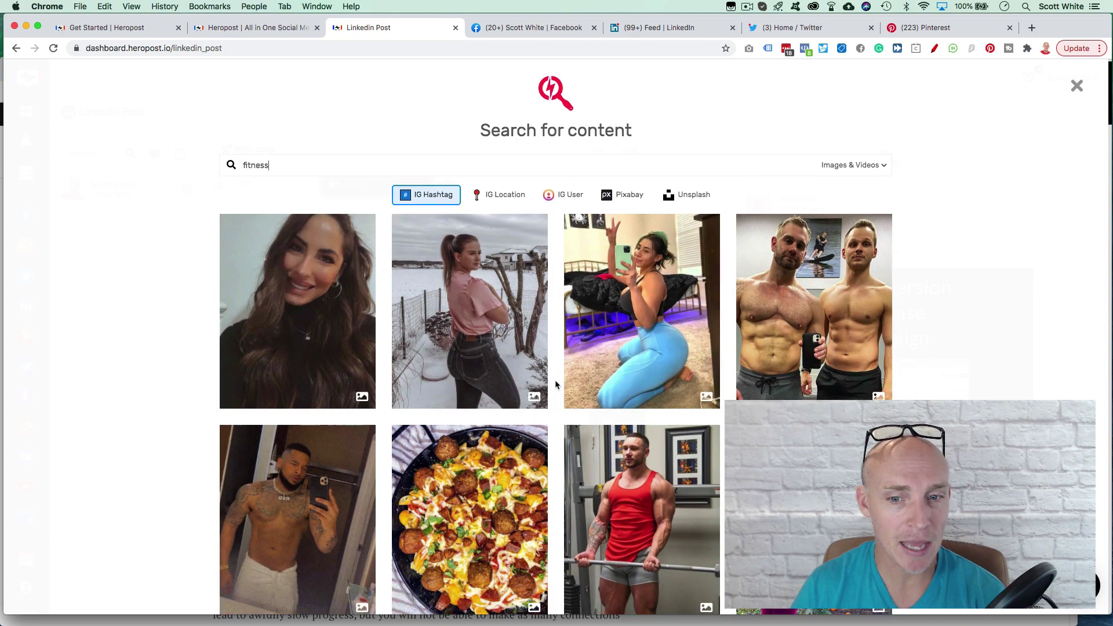
{"action": "scroll", "coordinate": [555, 380], "scroll_direction": "up", "scroll_amount": 3}
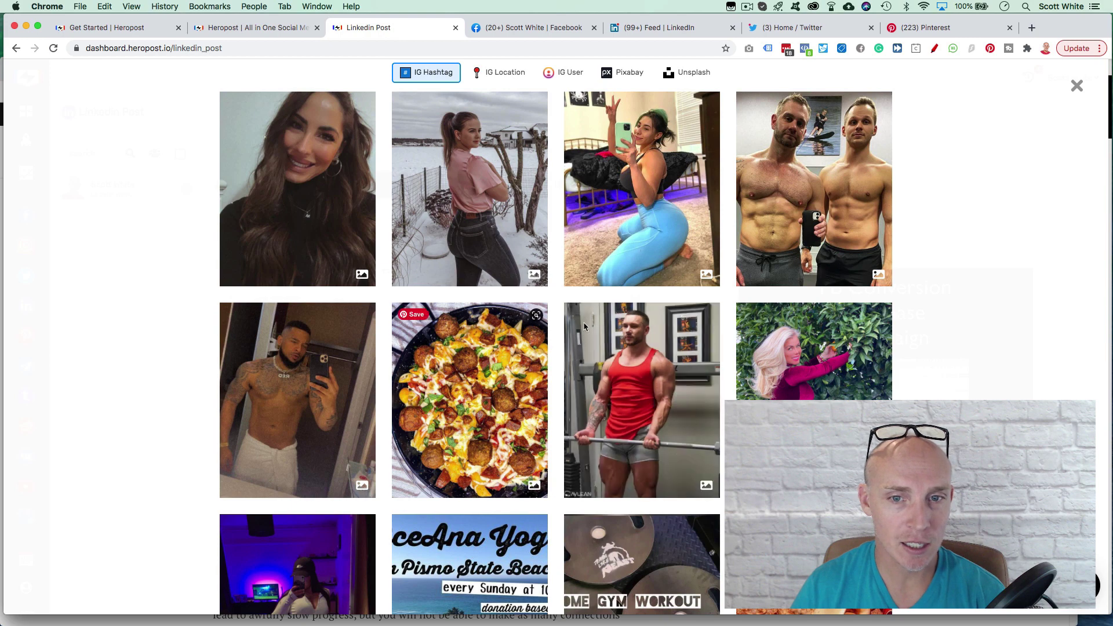
{"action": "mouse_move", "coordinate": [599, 333]}
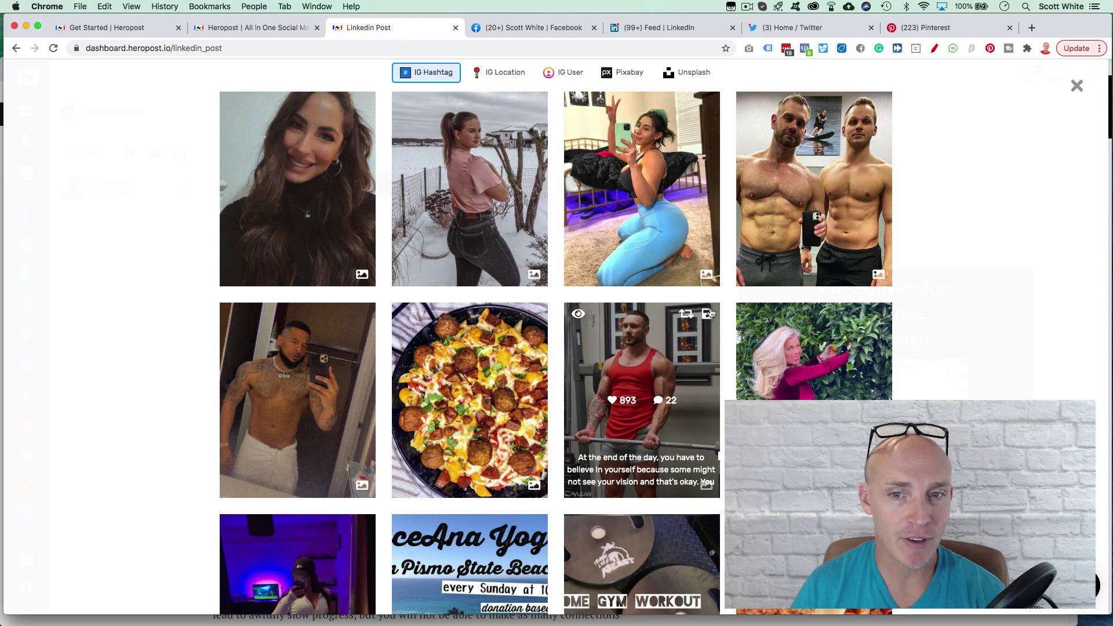
{"action": "scroll", "coordinate": [689, 316], "scroll_direction": "down", "scroll_amount": 4}
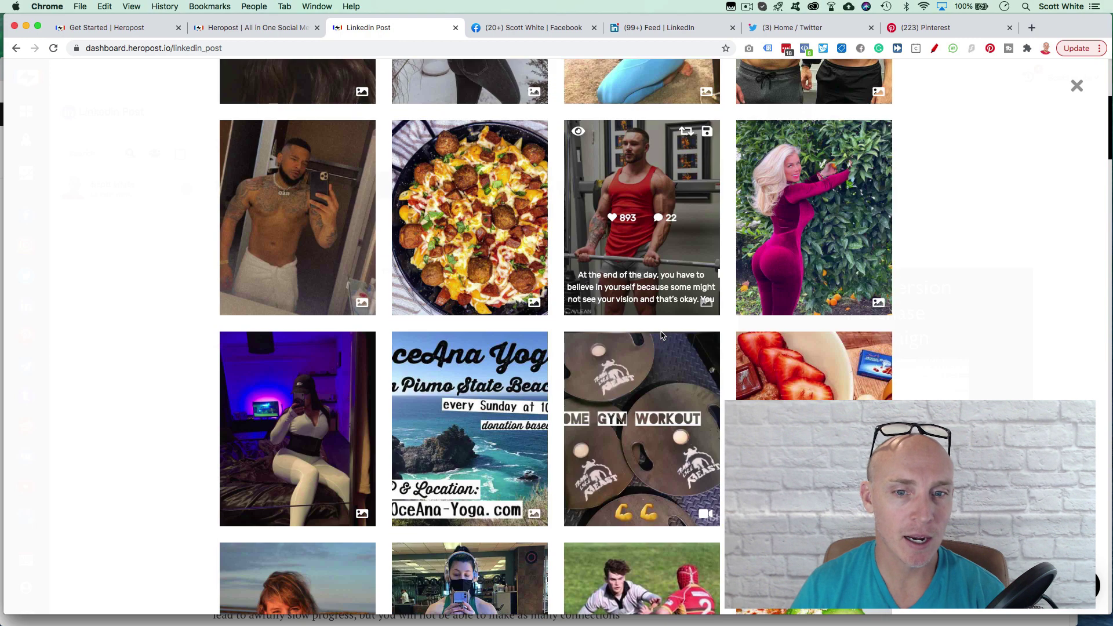
{"action": "scroll", "coordinate": [631, 251], "scroll_direction": "up", "scroll_amount": 7}
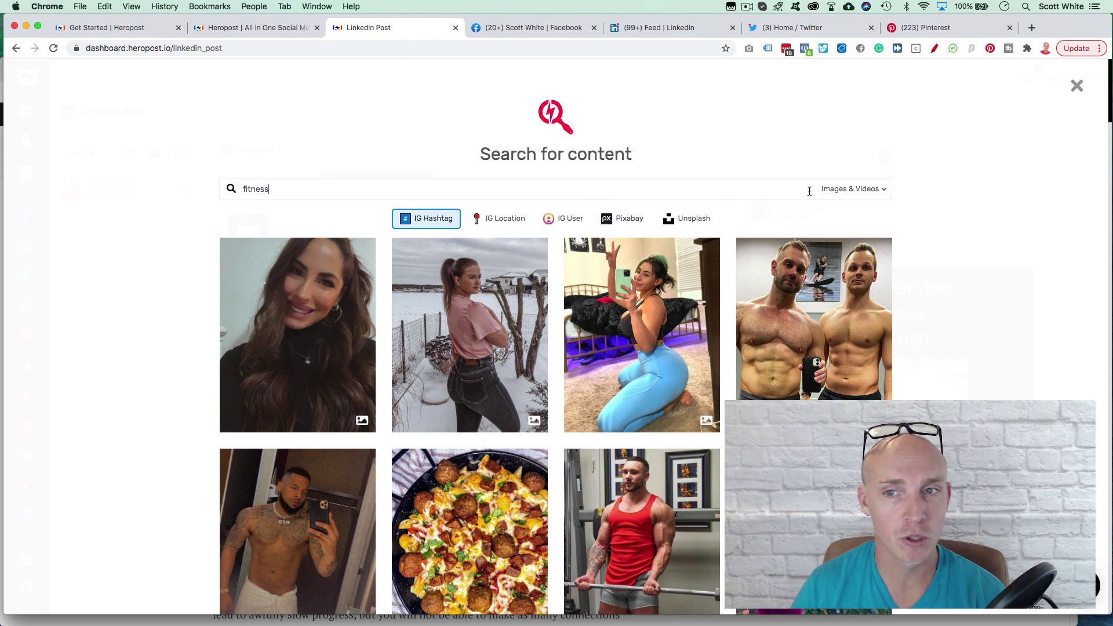
{"action": "scroll", "coordinate": [454, 324], "scroll_direction": "down", "scroll_amount": 1}
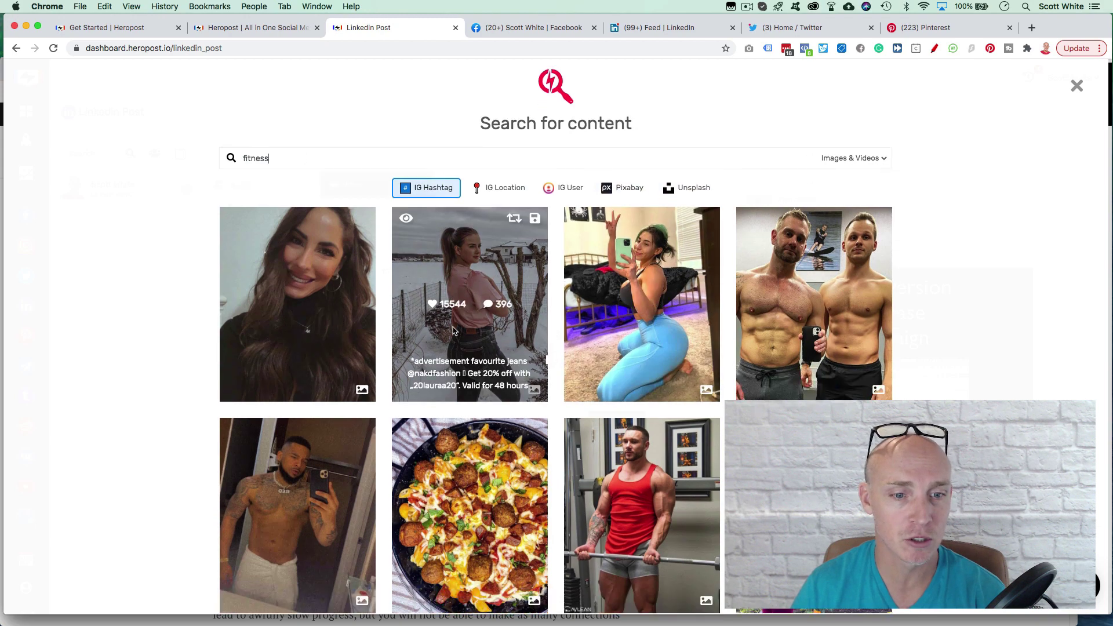
{"action": "scroll", "coordinate": [454, 330], "scroll_direction": "up", "scroll_amount": 1}
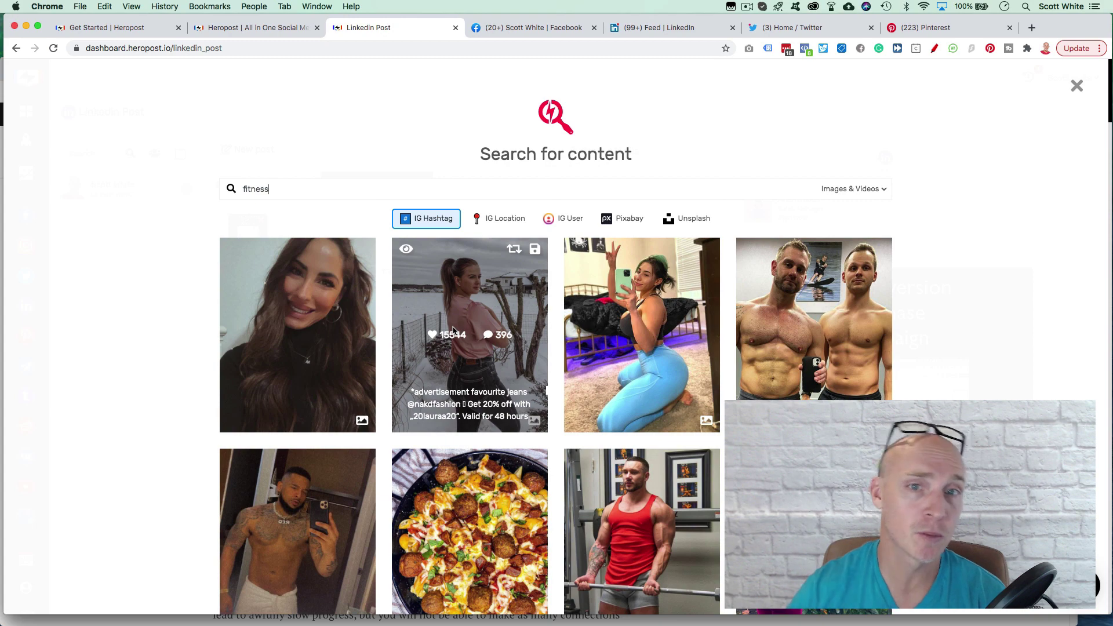
{"action": "scroll", "coordinate": [454, 330], "scroll_direction": "down", "scroll_amount": 3}
{"action": "scroll", "coordinate": [956, 138], "scroll_direction": "up", "scroll_amount": 3}
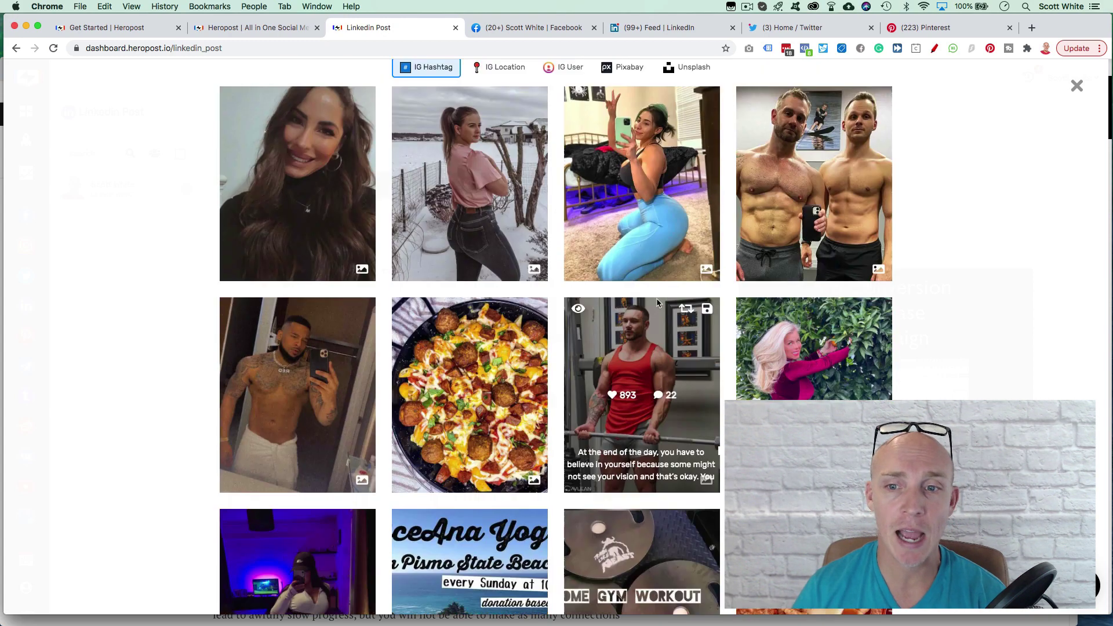
{"action": "left_click", "coordinate": [1076, 87]}
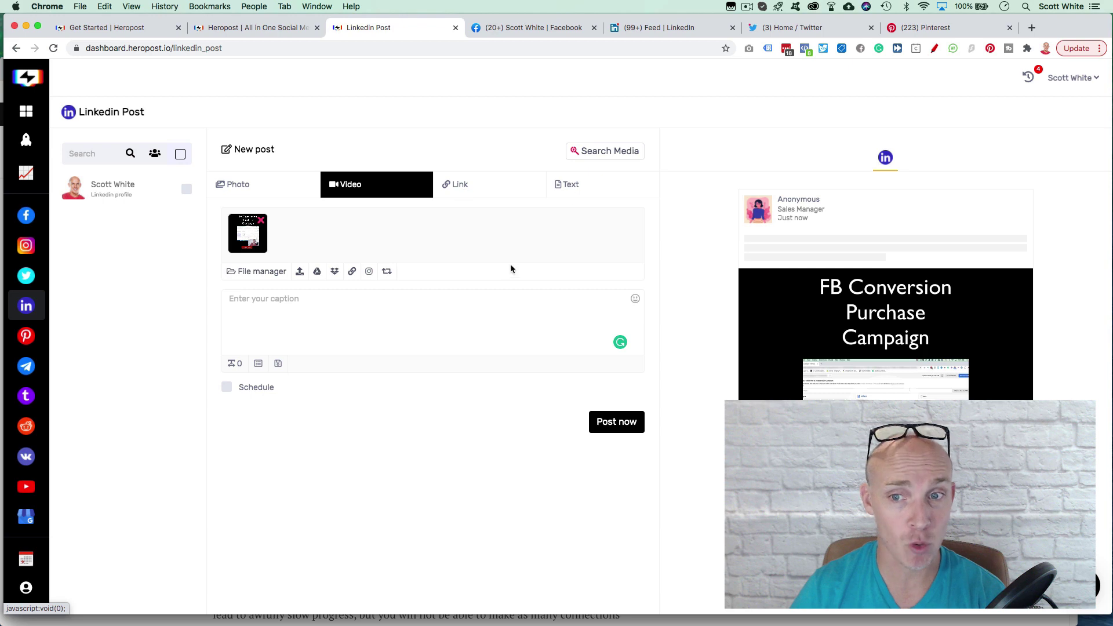
- Check which publishing features Heropost lists for Instagram, Facebook, Telegram and YouTube, including livestream and direct message options
{"action": "mouse_move", "coordinate": [35, 353]}
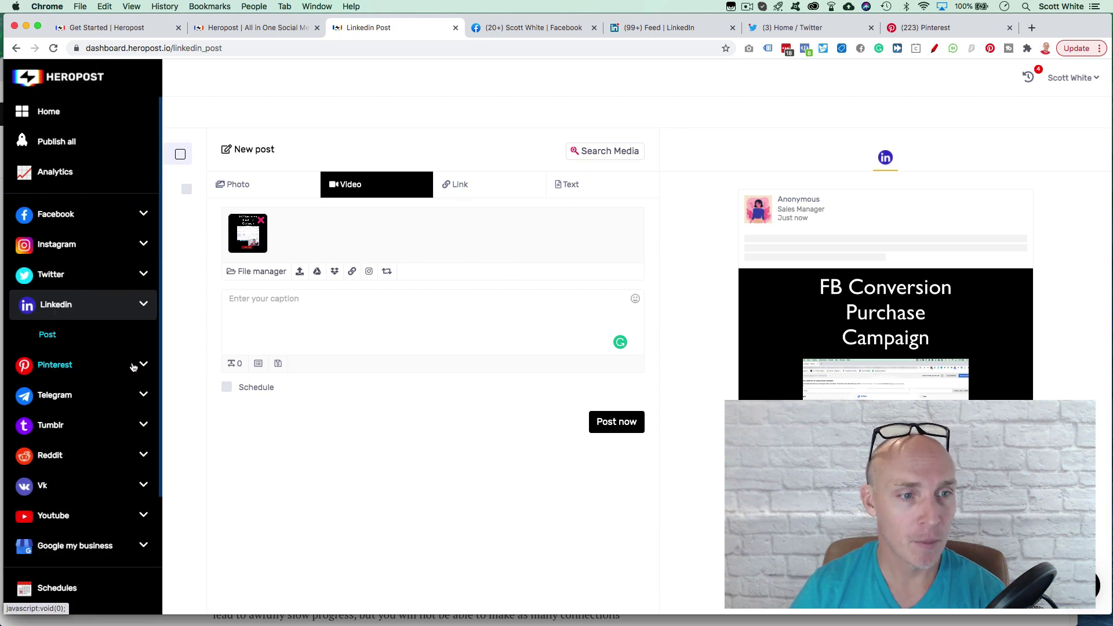
{"action": "left_click", "coordinate": [144, 245]}
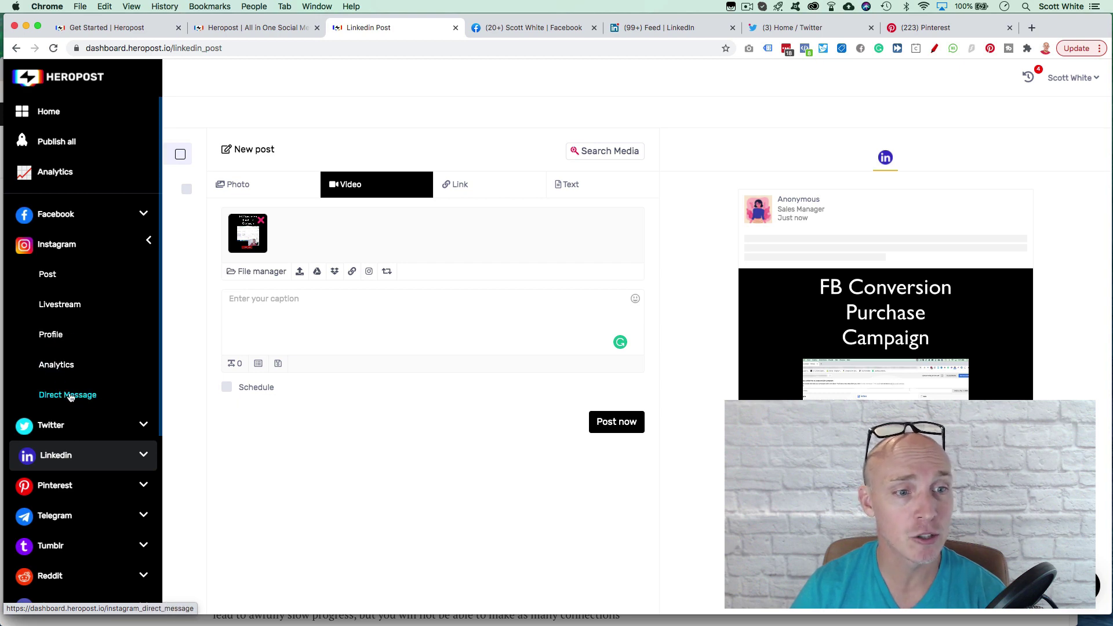
{"action": "left_click", "coordinate": [148, 214]}
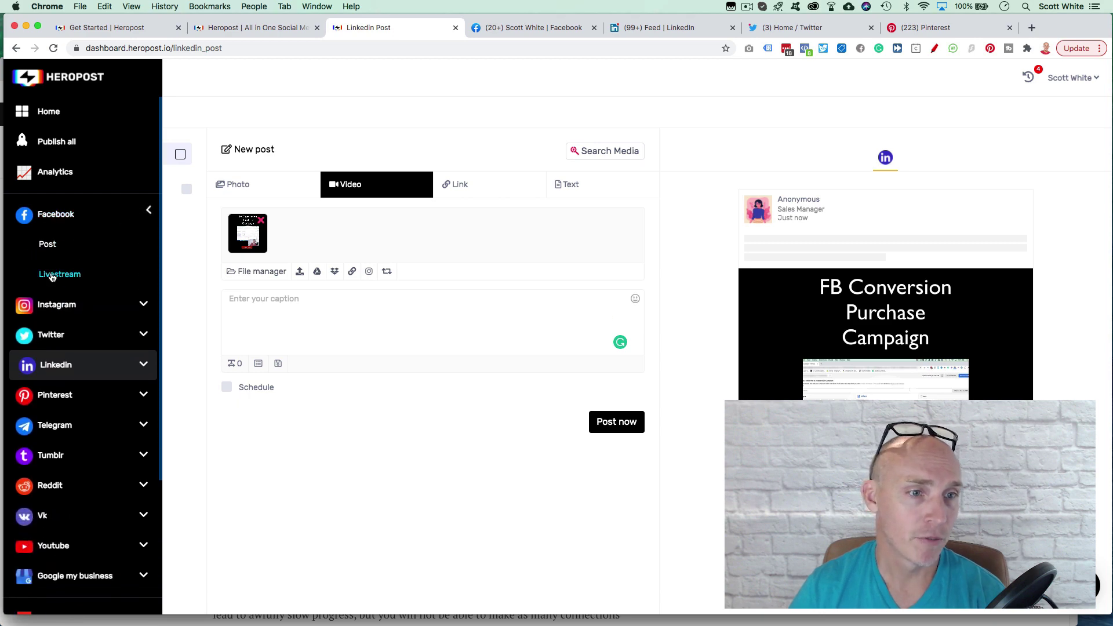
{"action": "left_click", "coordinate": [143, 426]}
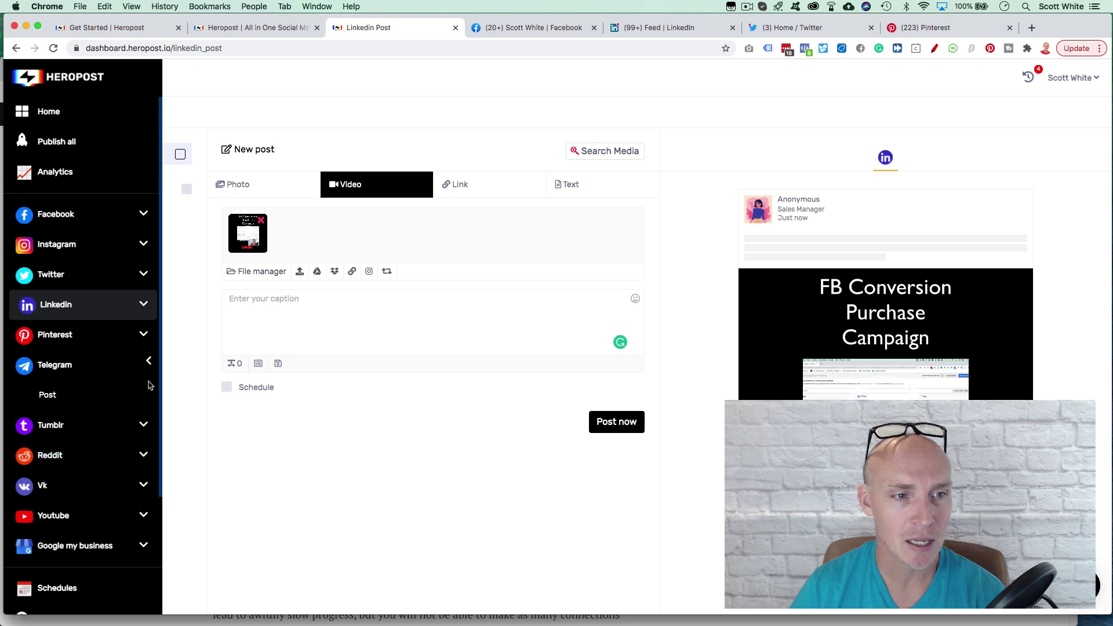
{"action": "left_click", "coordinate": [143, 515]}
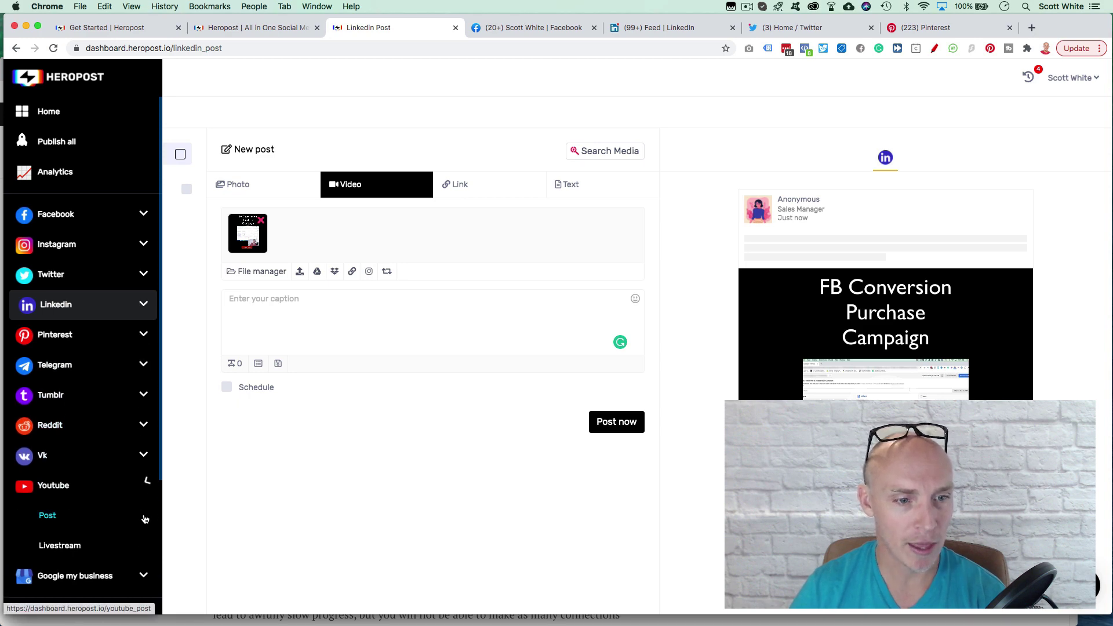
{"action": "left_click", "coordinate": [143, 486]}
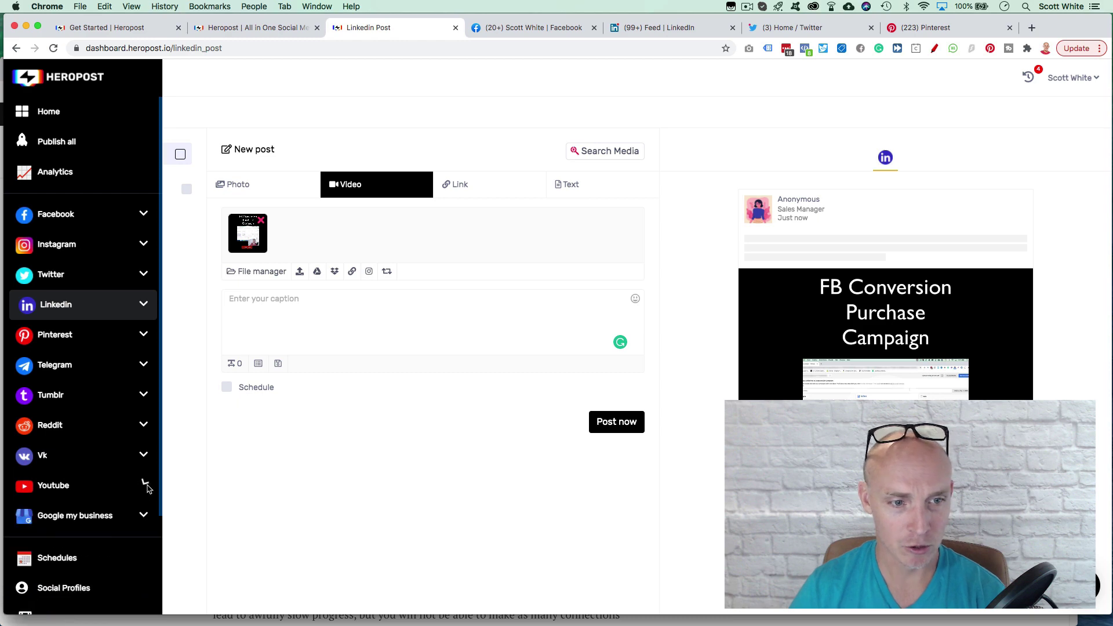
- Open Heropost's Instagram post composer with the media post type
{"action": "left_click", "coordinate": [108, 246]}
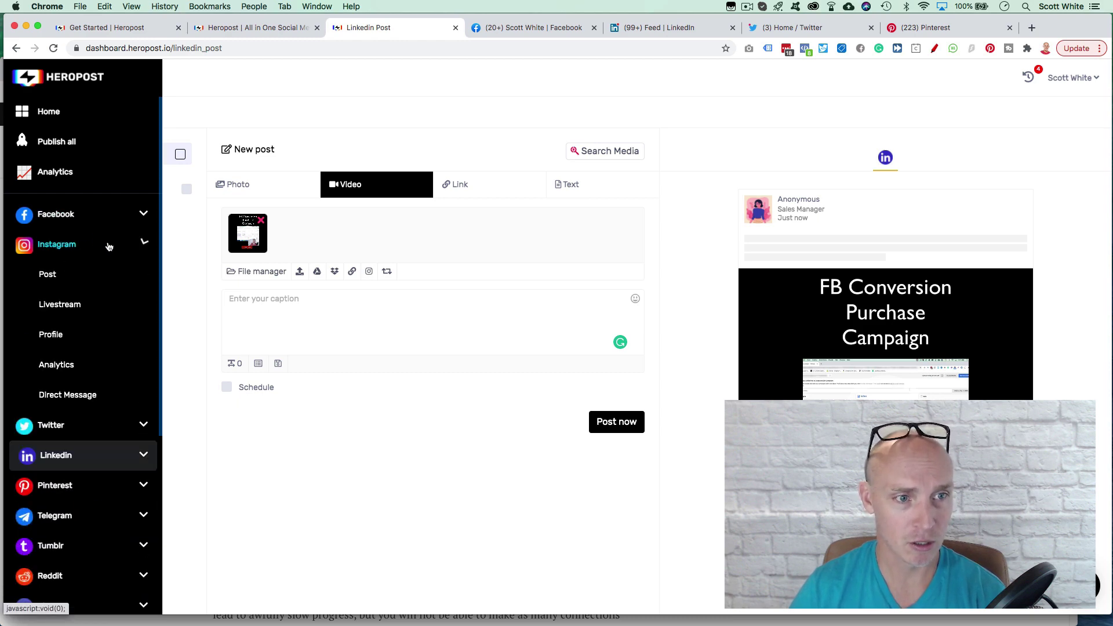
{"action": "left_click", "coordinate": [63, 277]}
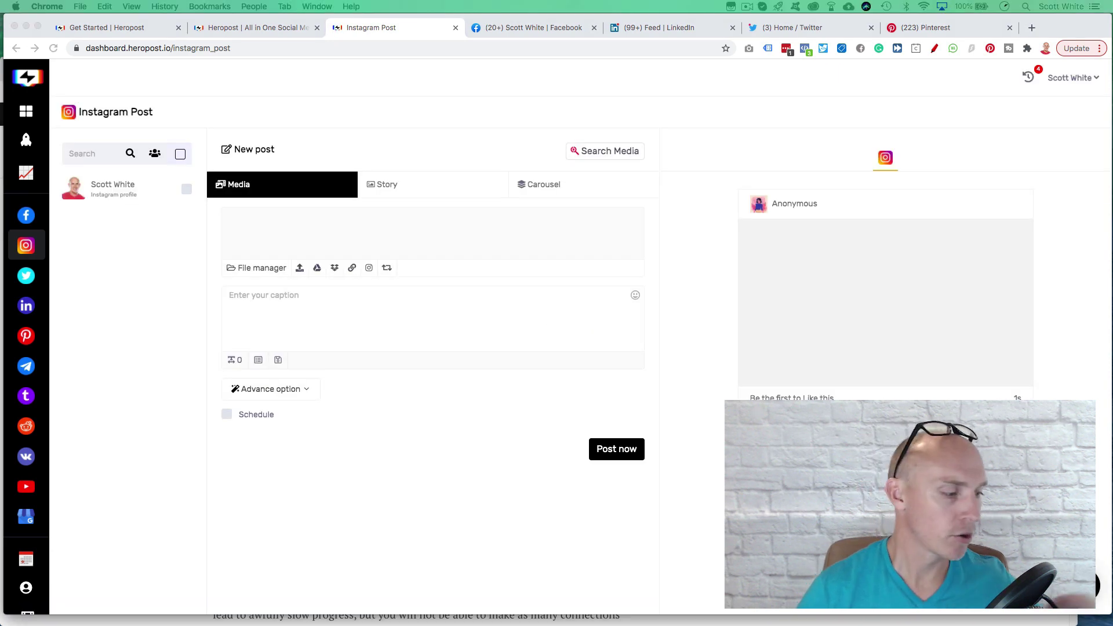
{"action": "left_click", "coordinate": [250, 223]}
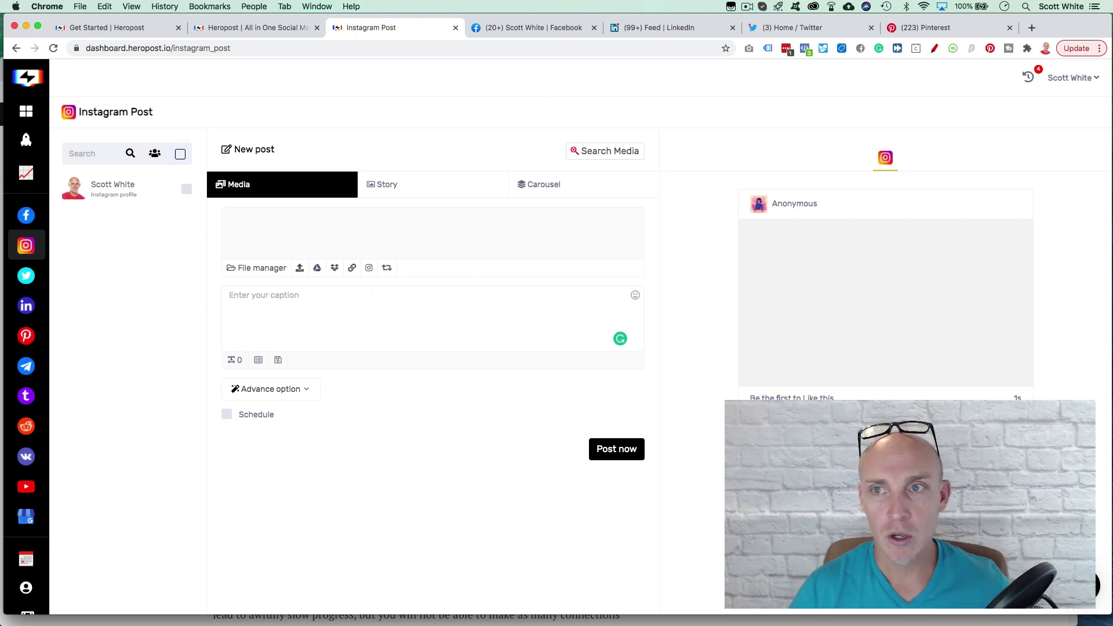
- Switch to the Vysor phone mirror, compare the video's filter and cover frame options in Instagram's own app, and move the phone window away
{"action": "key", "text": "super+Tab"}
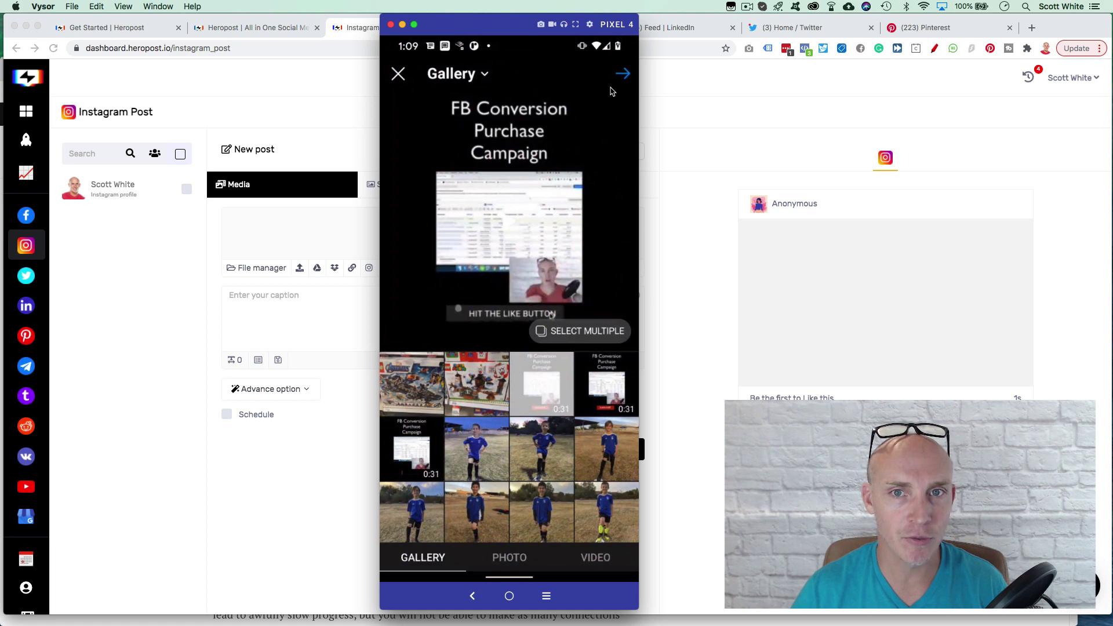
{"action": "left_click", "coordinate": [622, 74]}
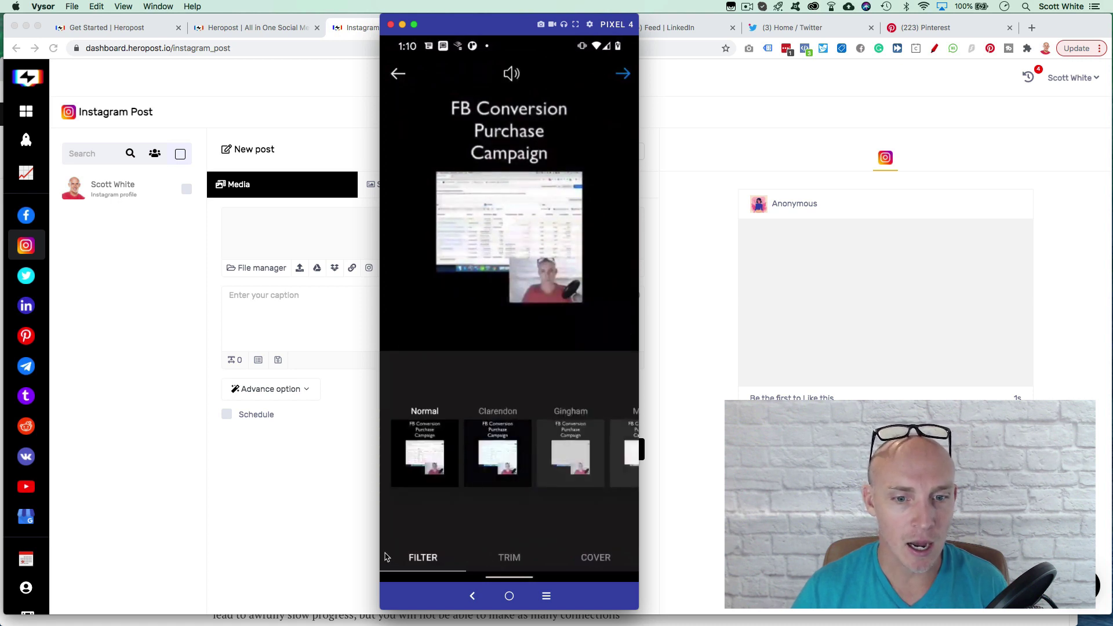
{"action": "left_click", "coordinate": [597, 559]}
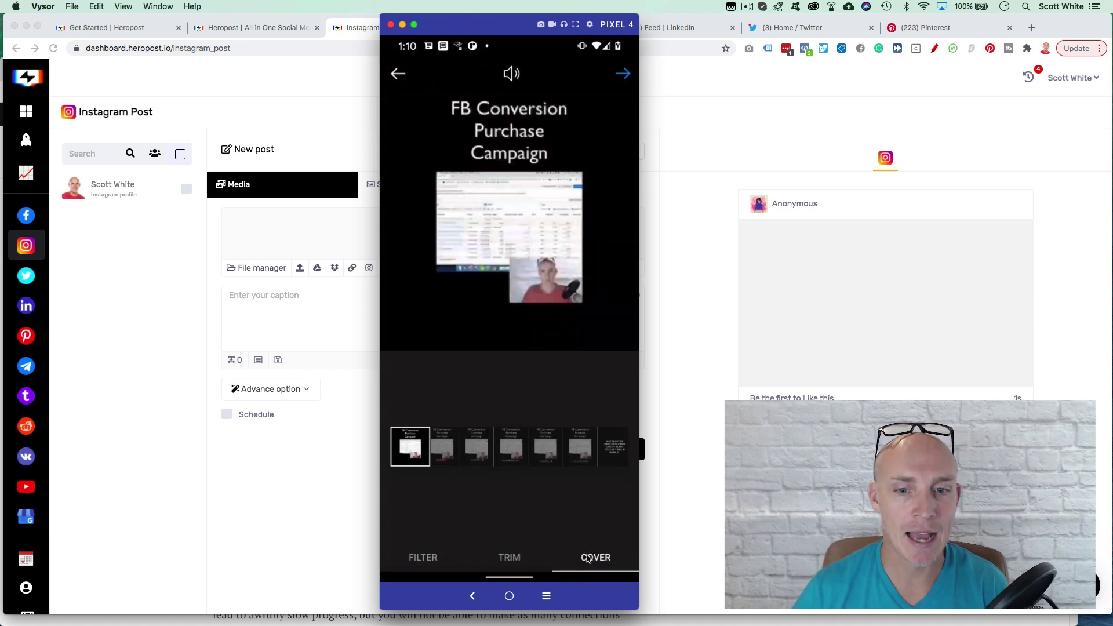
{"action": "left_click_drag", "start_coordinate": [441, 449], "coordinate": [611, 453]}
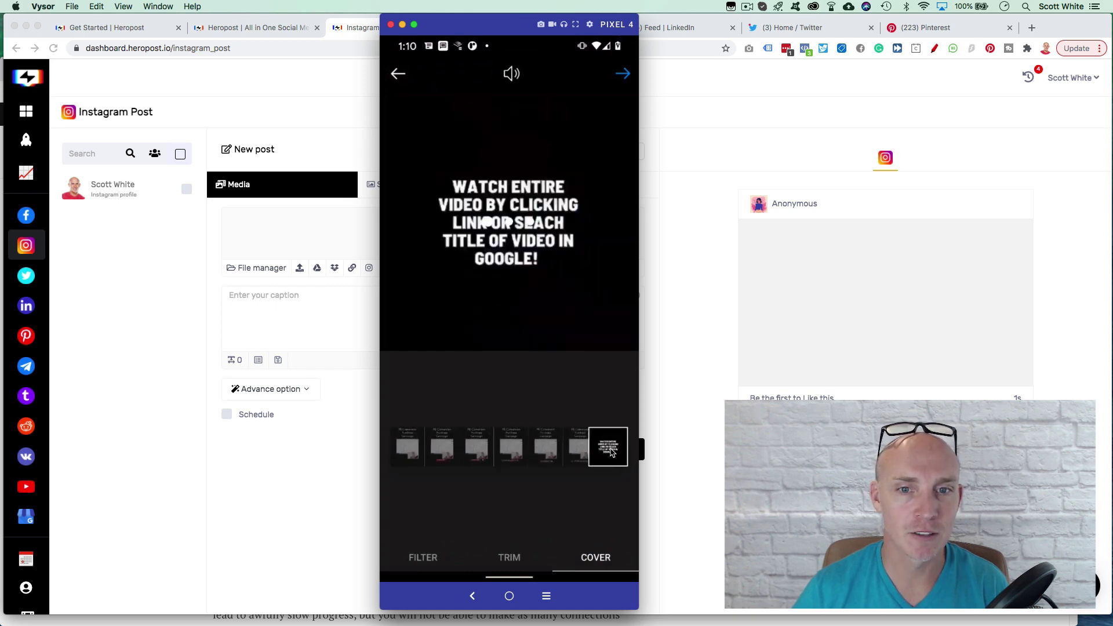
{"action": "left_click", "coordinate": [404, 449]}
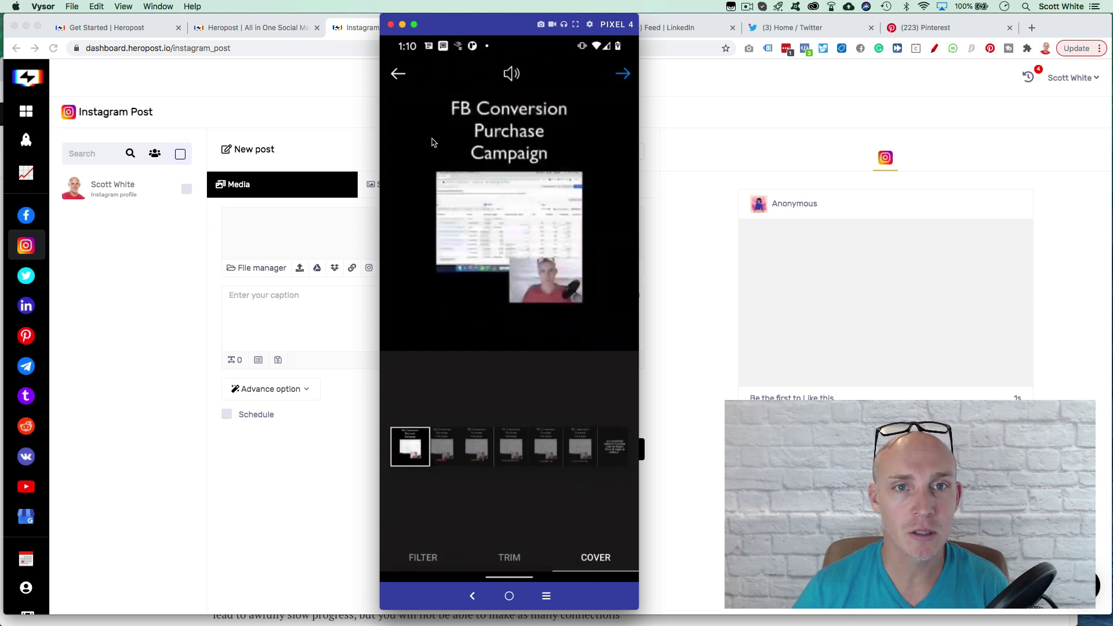
{"action": "left_click_drag", "start_coordinate": [466, 24], "coordinate": [1112, 24]}
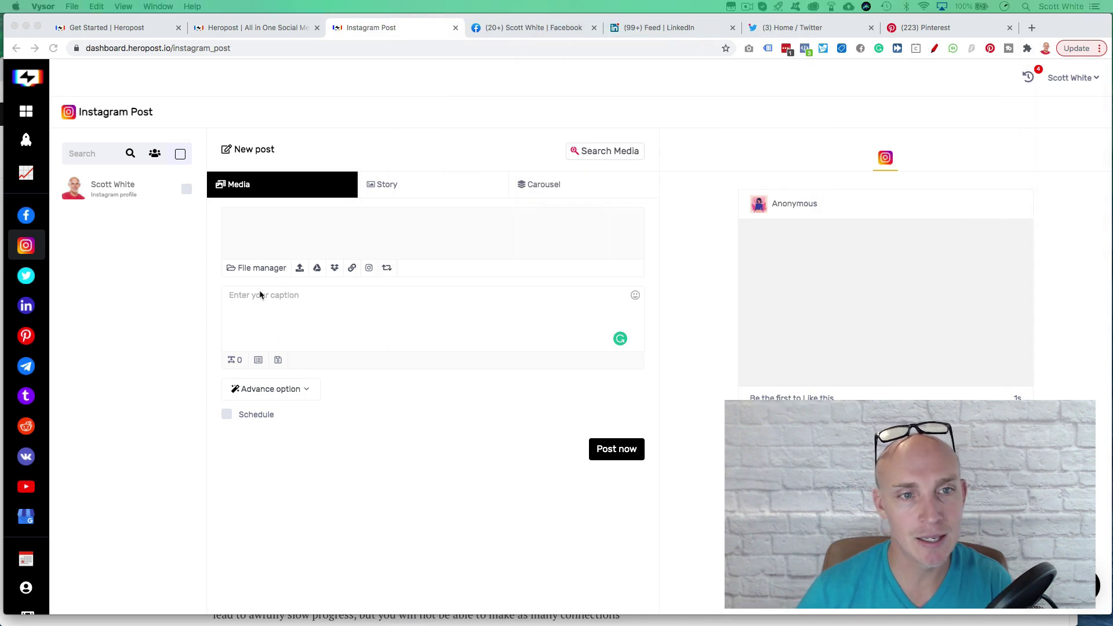
- Look at the composer's Story post type for Instagram and return to the Media type
{"action": "left_click", "coordinate": [280, 315]}
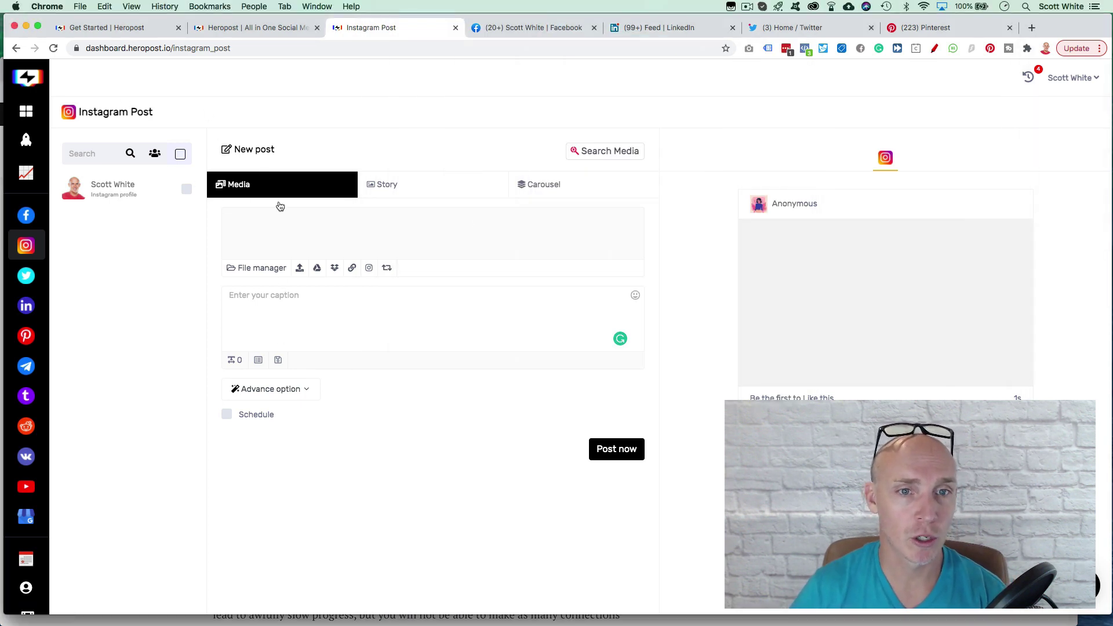
{"action": "left_click", "coordinate": [442, 185]}
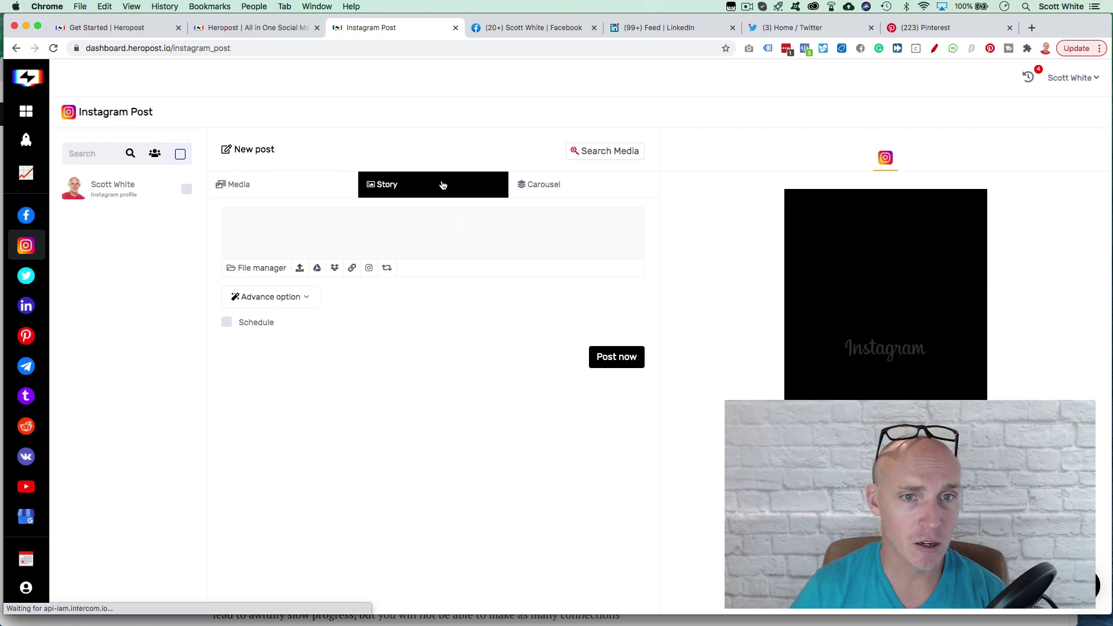
{"action": "left_click", "coordinate": [242, 187]}
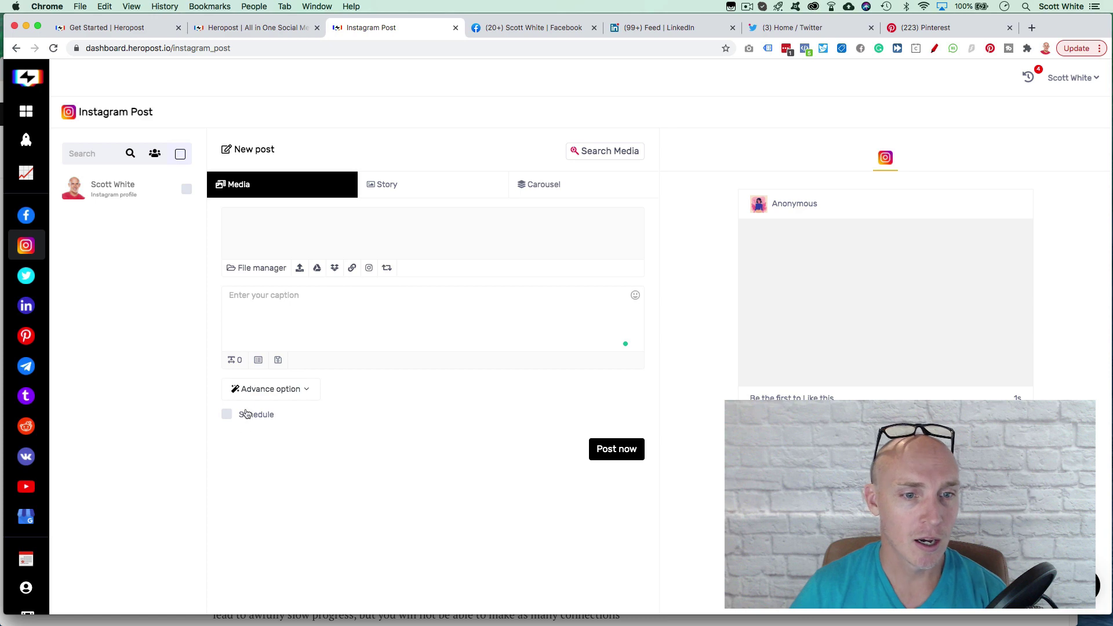
- Expand the Instagram post's advanced options for location, user tags and first comment, and briefly check the support chat
{"action": "left_click", "coordinate": [299, 388]}
{"action": "left_click", "coordinate": [259, 293]}
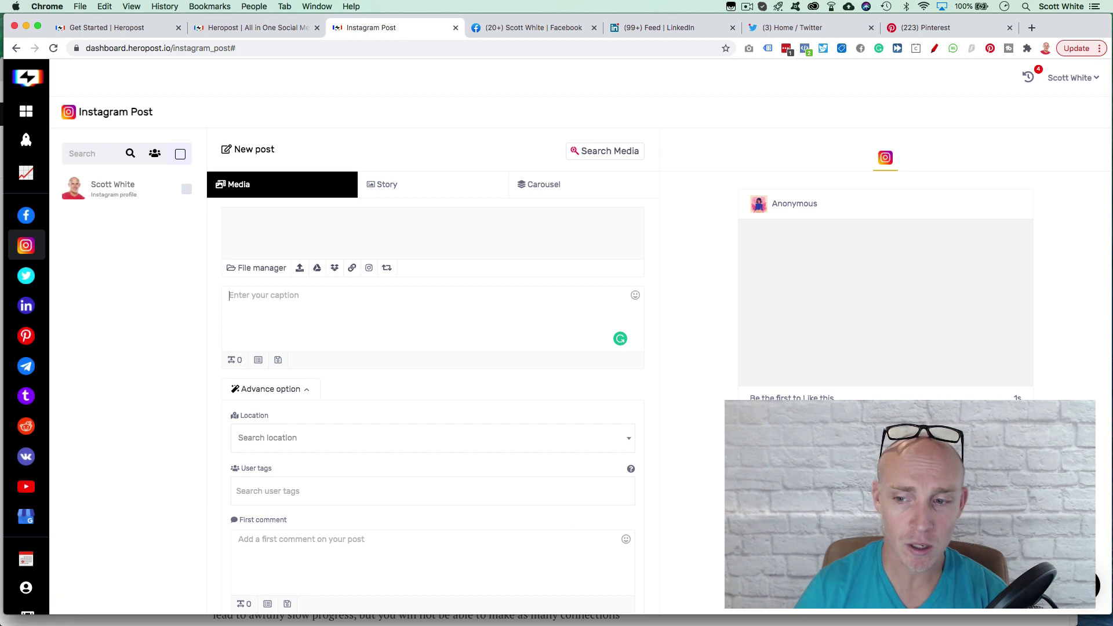
{"action": "left_click", "coordinate": [1090, 586]}
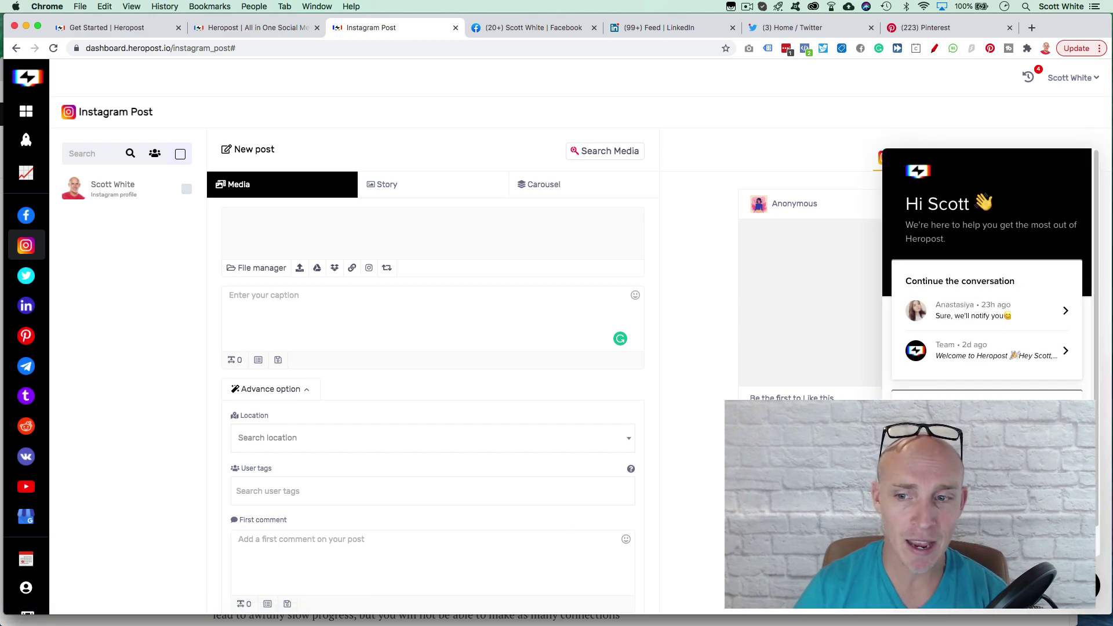
{"action": "left_click", "coordinate": [1090, 585]}
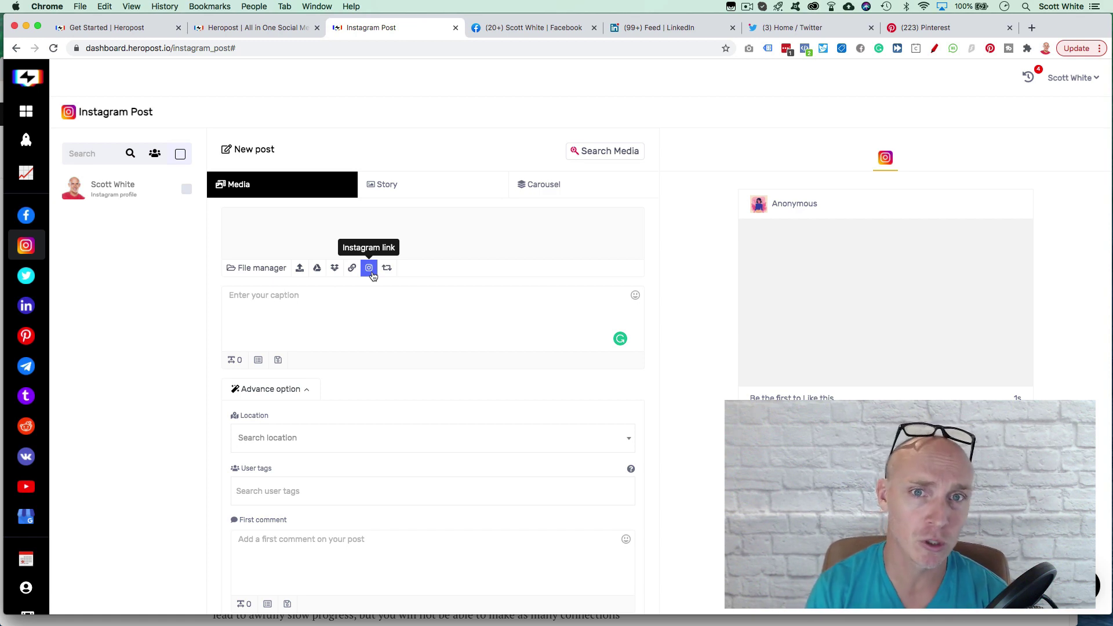
- Open Heropost's media files page and move on to the schedules calendar
{"action": "mouse_move", "coordinate": [29, 438]}
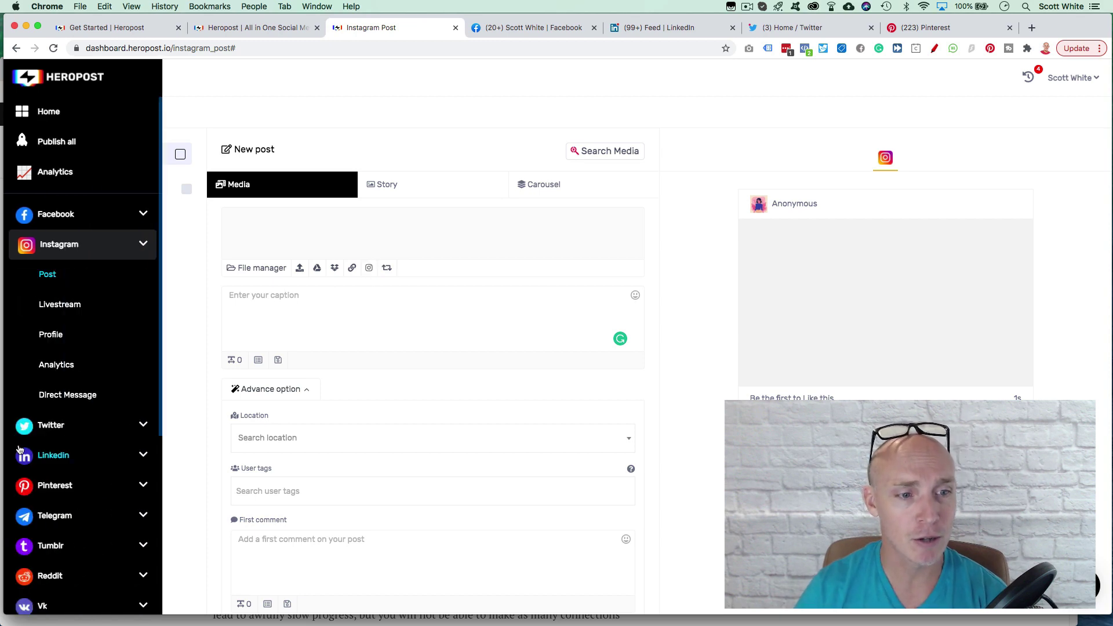
{"action": "scroll", "coordinate": [86, 471], "scroll_direction": "down", "scroll_amount": 5}
{"action": "scroll", "coordinate": [87, 471], "scroll_direction": "down", "scroll_amount": 1}
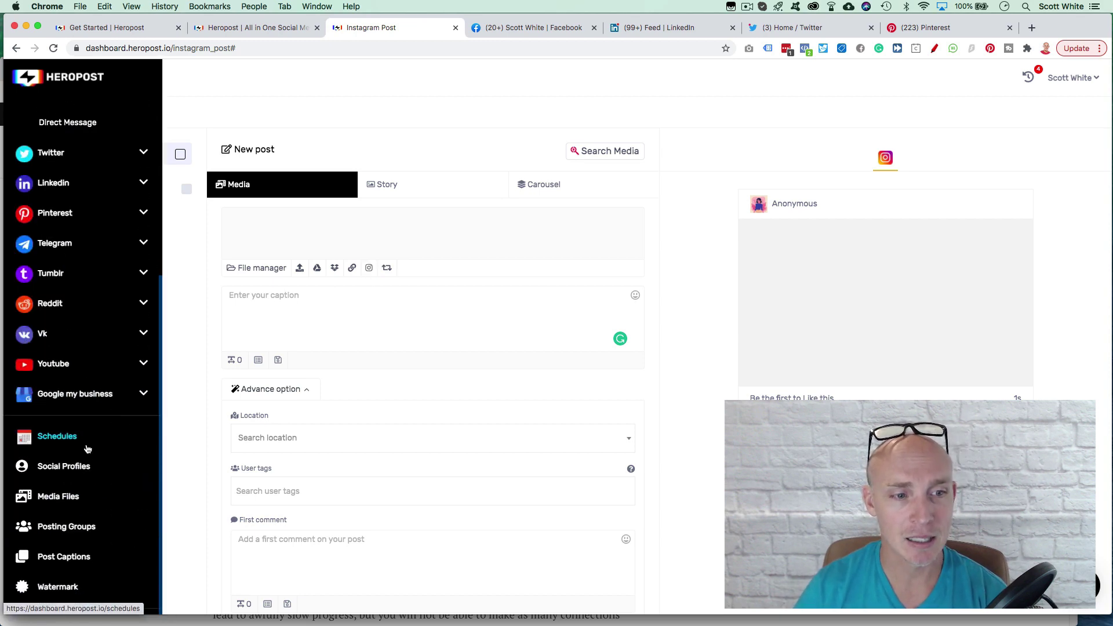
{"action": "left_click", "coordinate": [58, 497]}
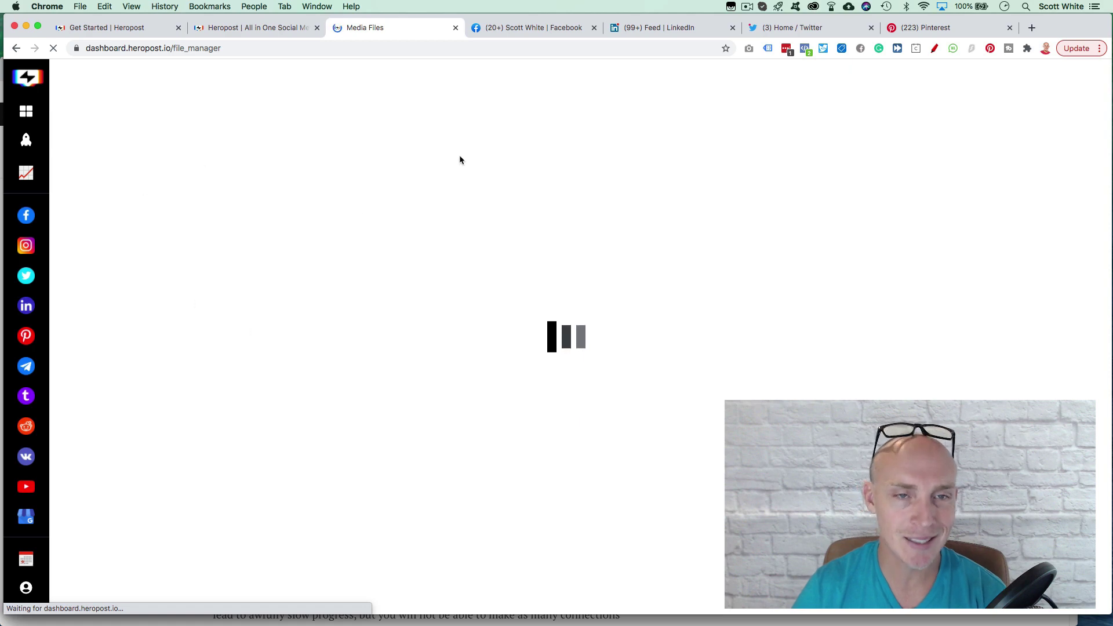
{"action": "mouse_move", "coordinate": [21, 573]}
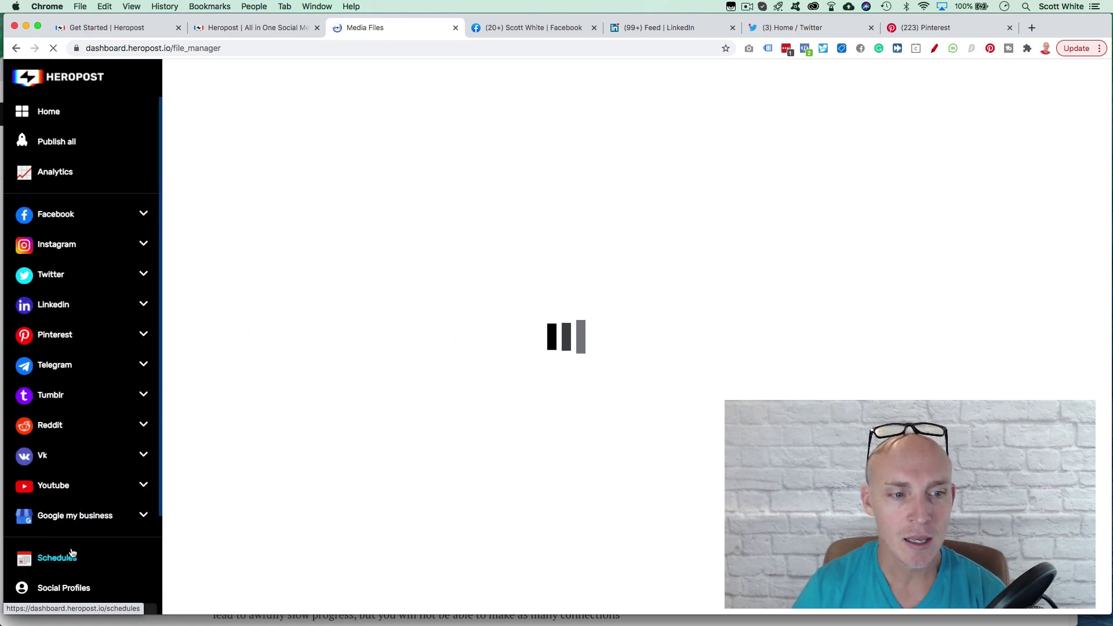
{"action": "scroll", "coordinate": [58, 561], "scroll_direction": "down", "scroll_amount": 3}
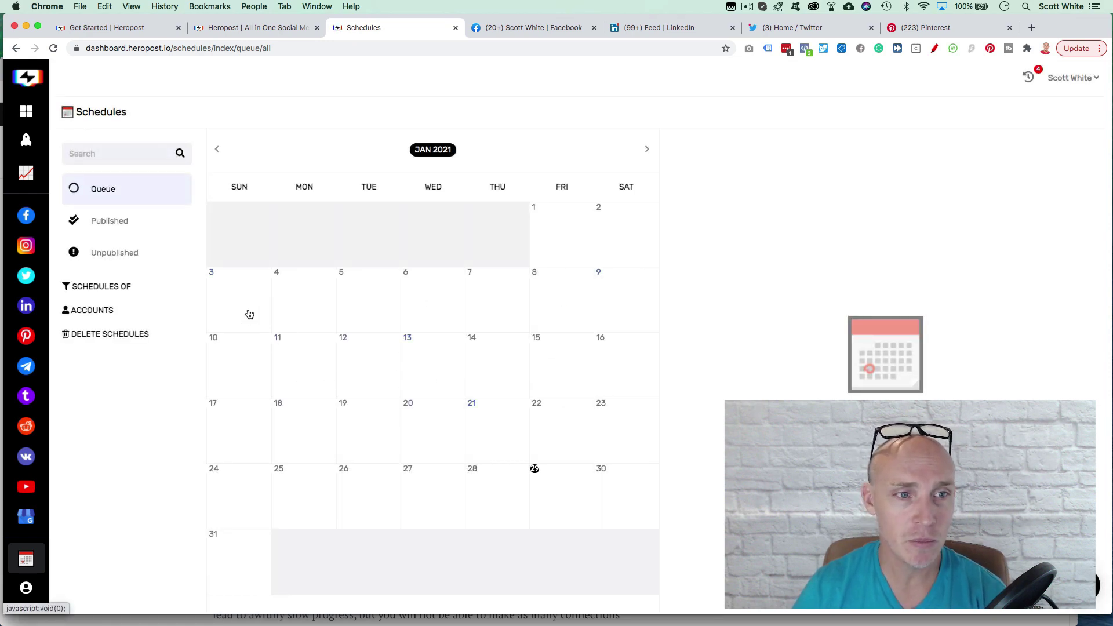
- Open the post captions page and view its form for adding a new caption
{"action": "mouse_move", "coordinate": [36, 304]}
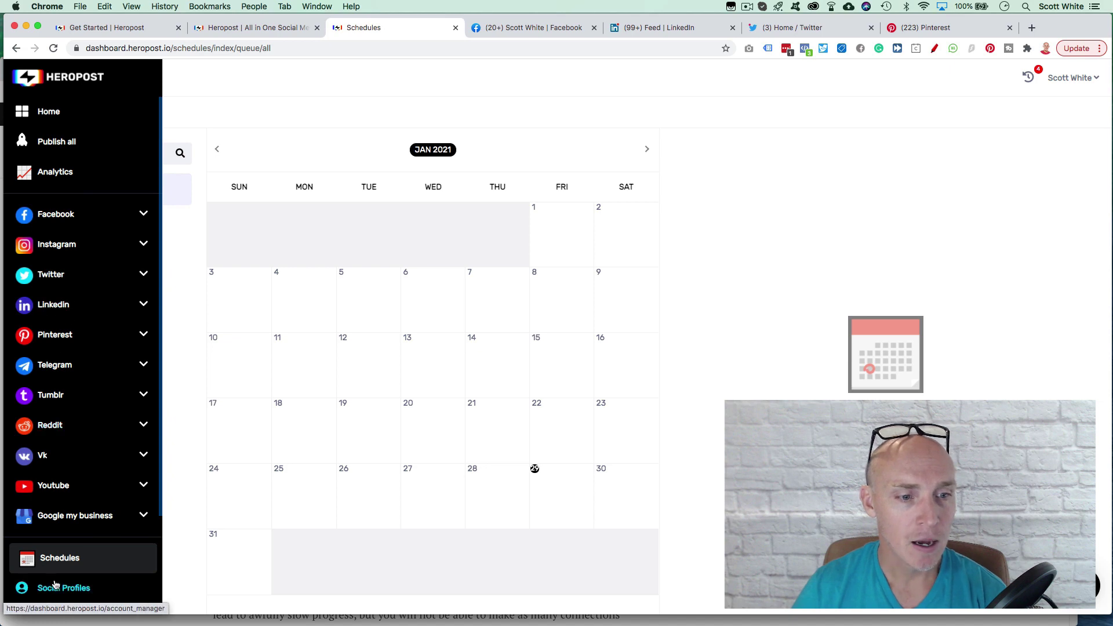
{"action": "scroll", "coordinate": [55, 584], "scroll_direction": "down", "scroll_amount": 3}
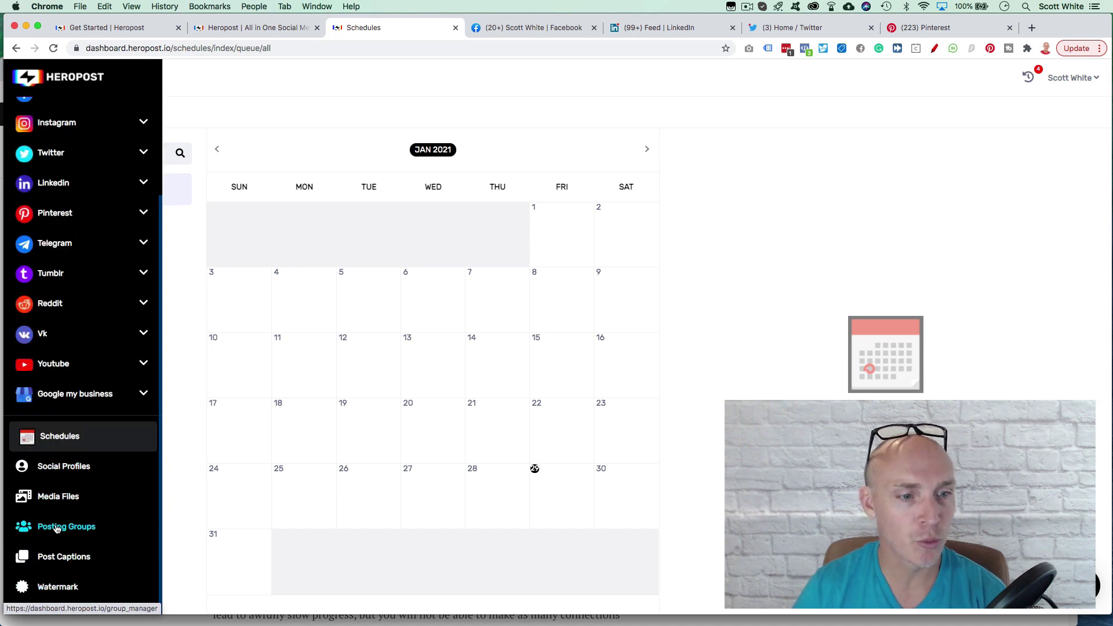
{"action": "left_click", "coordinate": [64, 557]}
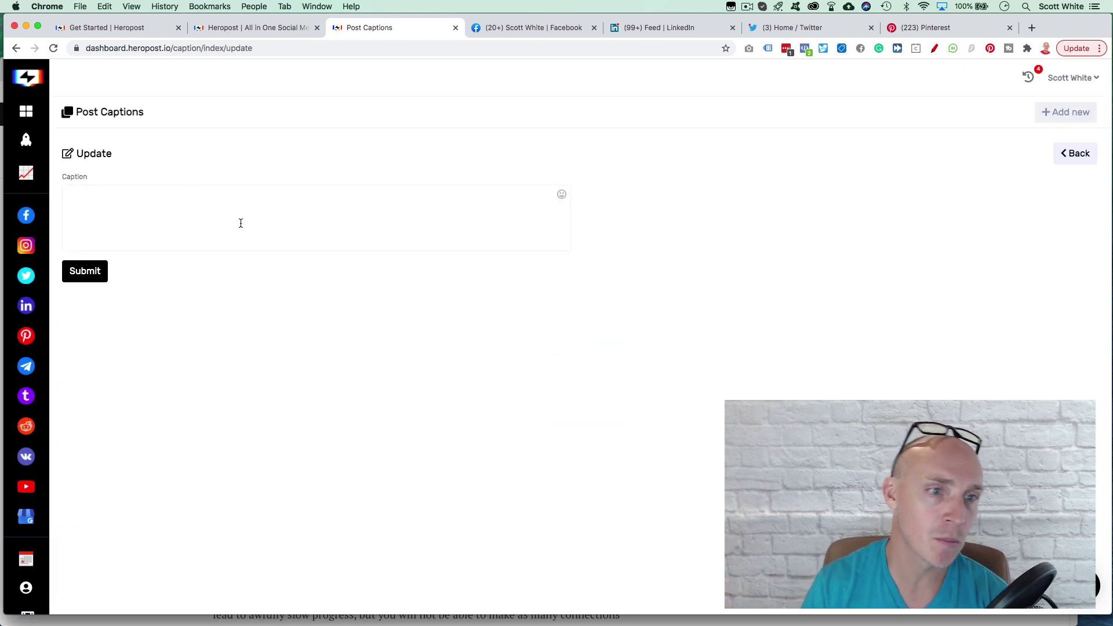
- Open the watermark page and examine its position, size, transparency and logo upload settings
{"action": "mouse_move", "coordinate": [50, 585]}
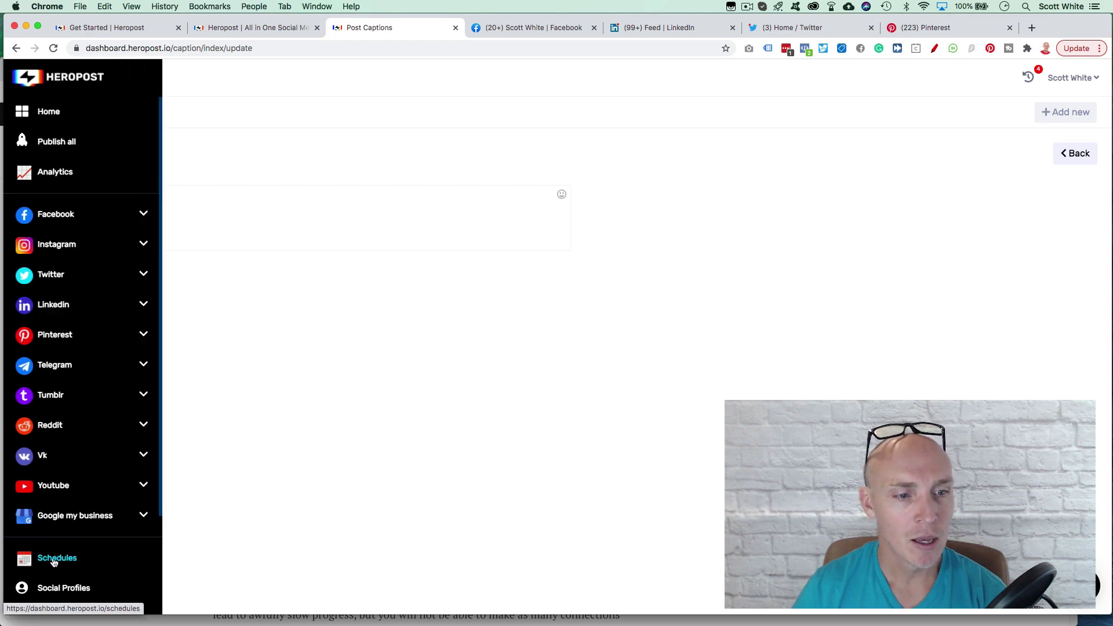
{"action": "scroll", "coordinate": [53, 565], "scroll_direction": "down", "scroll_amount": 3}
{"action": "left_click", "coordinate": [56, 585]}
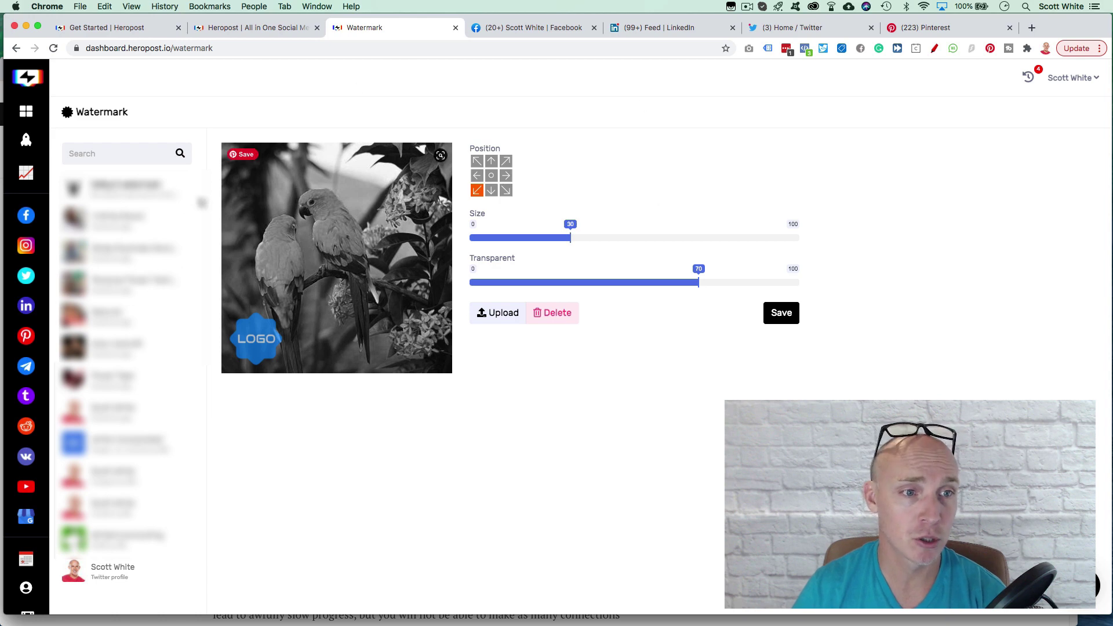
- Open Heropost's Facebook post composer
{"action": "mouse_move", "coordinate": [49, 255]}
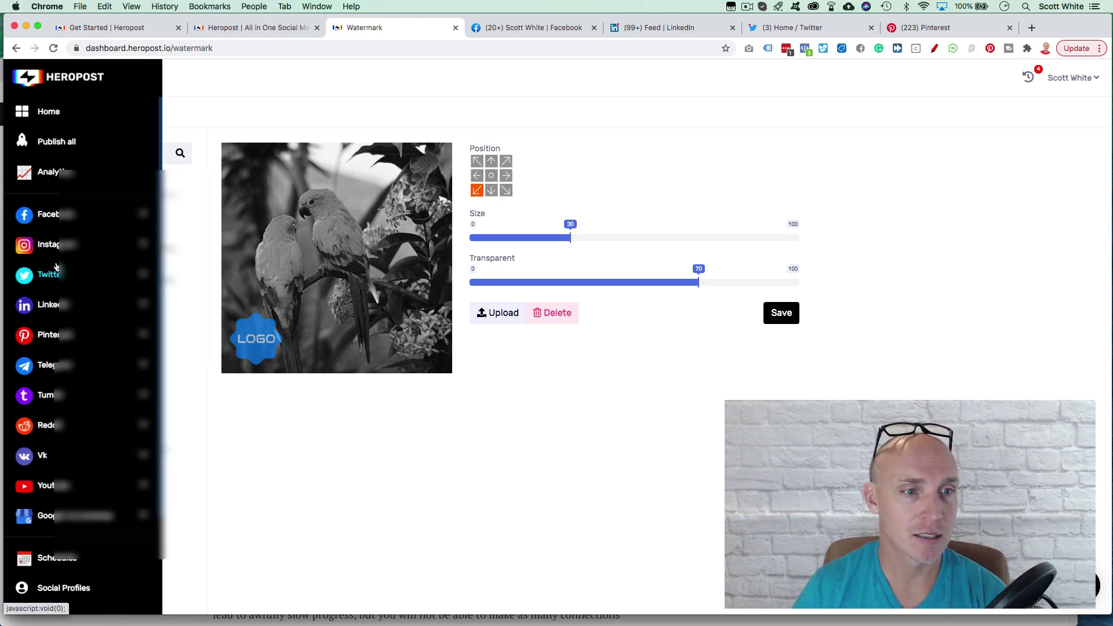
{"action": "left_click", "coordinate": [56, 223]}
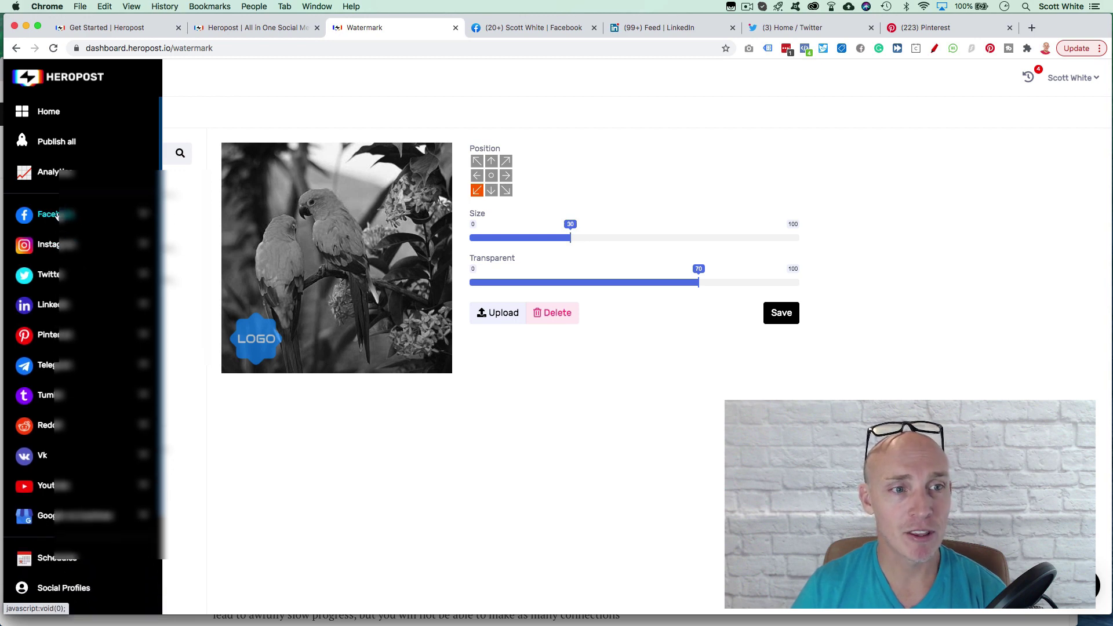
{"action": "left_click", "coordinate": [52, 246]}
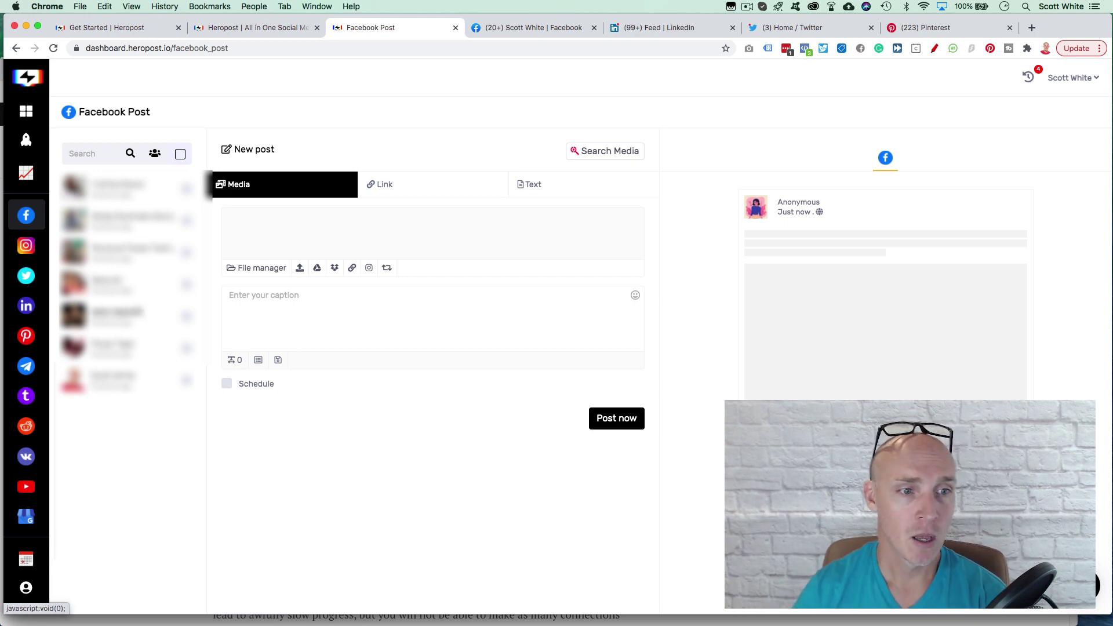
- Open Heropost's Instagram Direct Message page and select the connected Instagram account
{"action": "mouse_move", "coordinate": [40, 357]}
{"action": "left_click", "coordinate": [103, 312]}
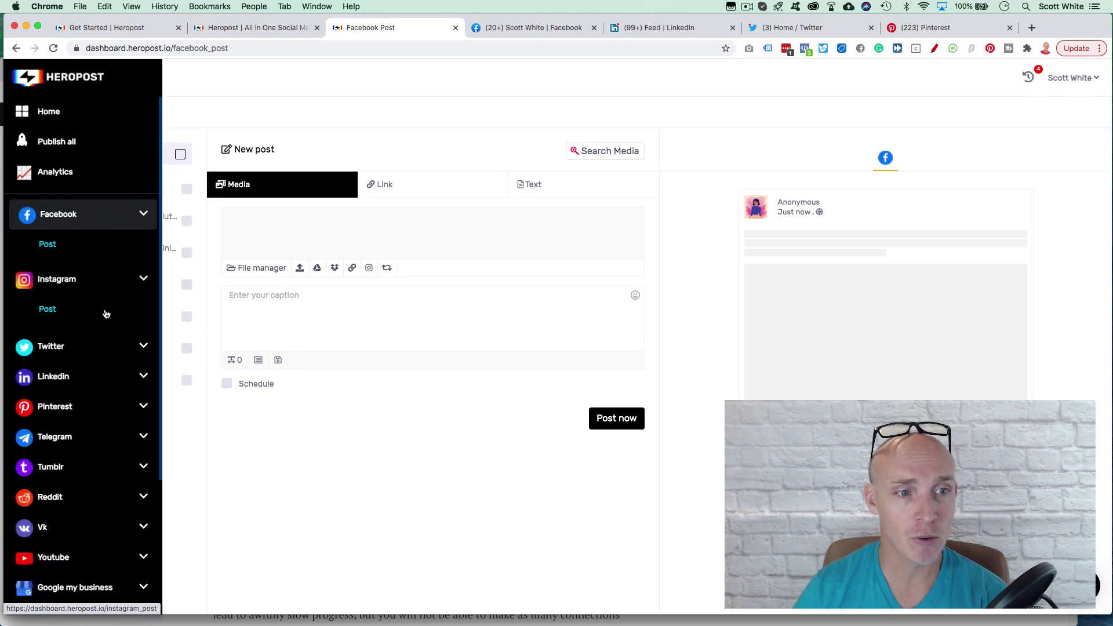
{"action": "left_click", "coordinate": [59, 402]}
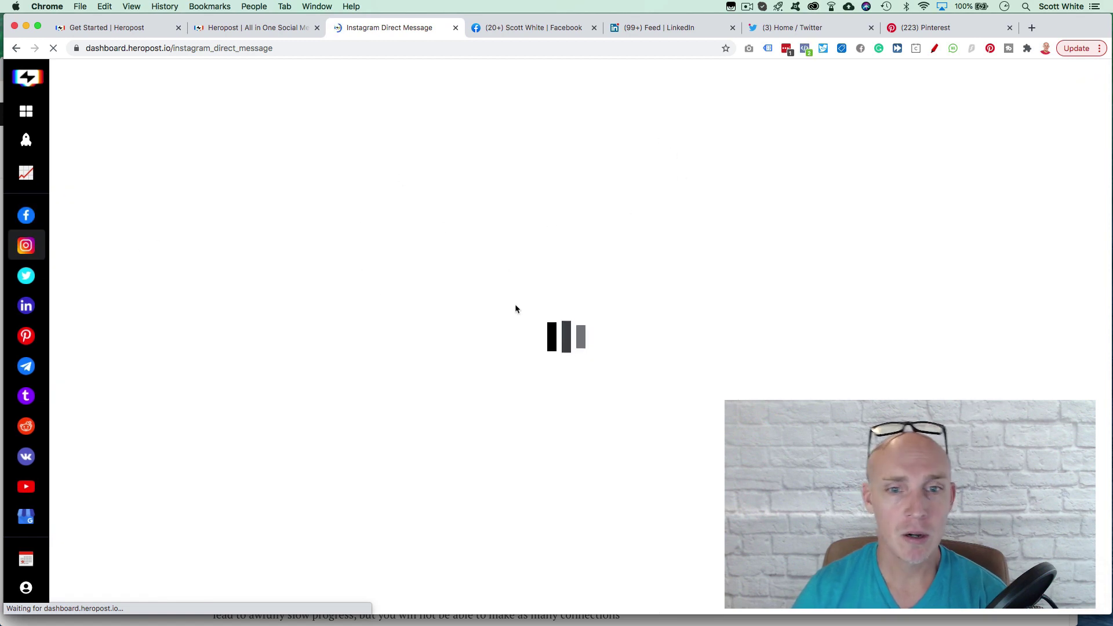
{"action": "mouse_move", "coordinate": [57, 271]}
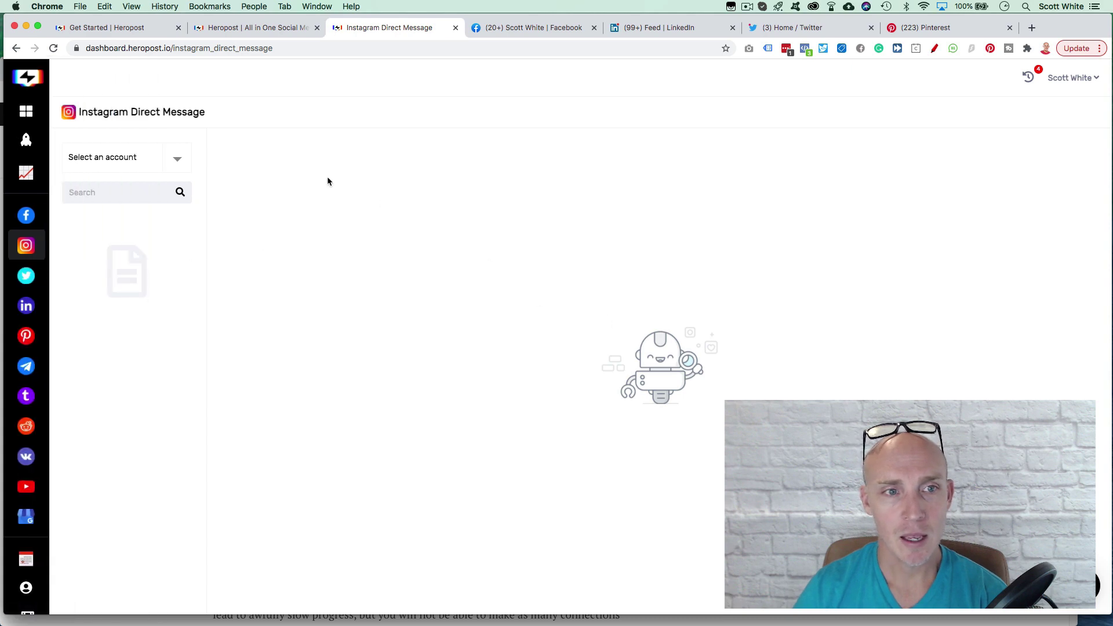
{"action": "left_click", "coordinate": [181, 160]}
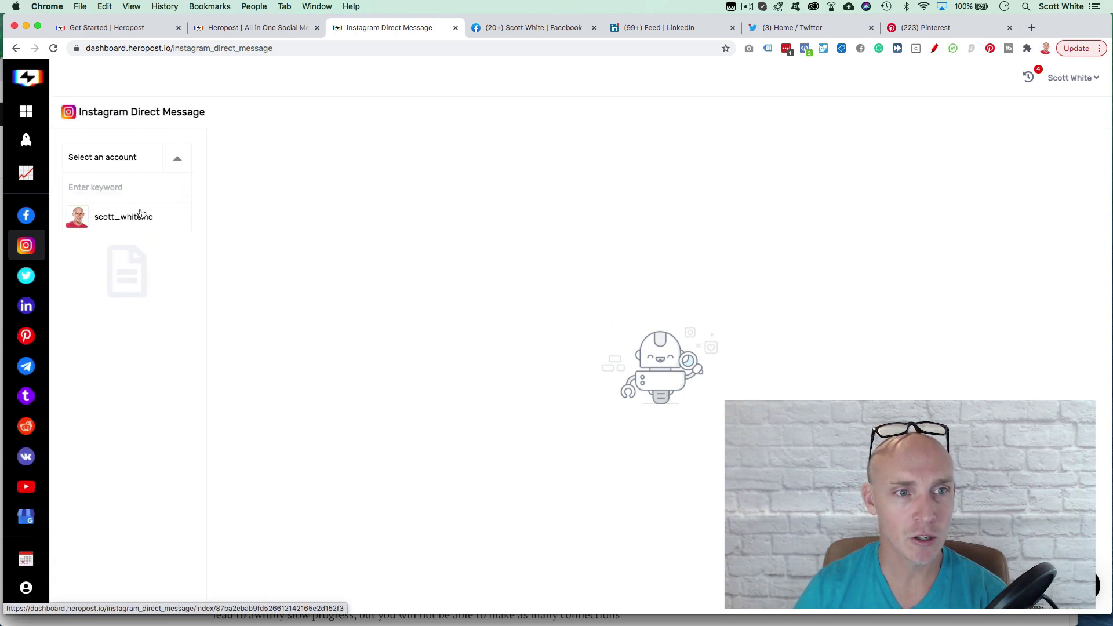
{"action": "left_click", "coordinate": [139, 222]}
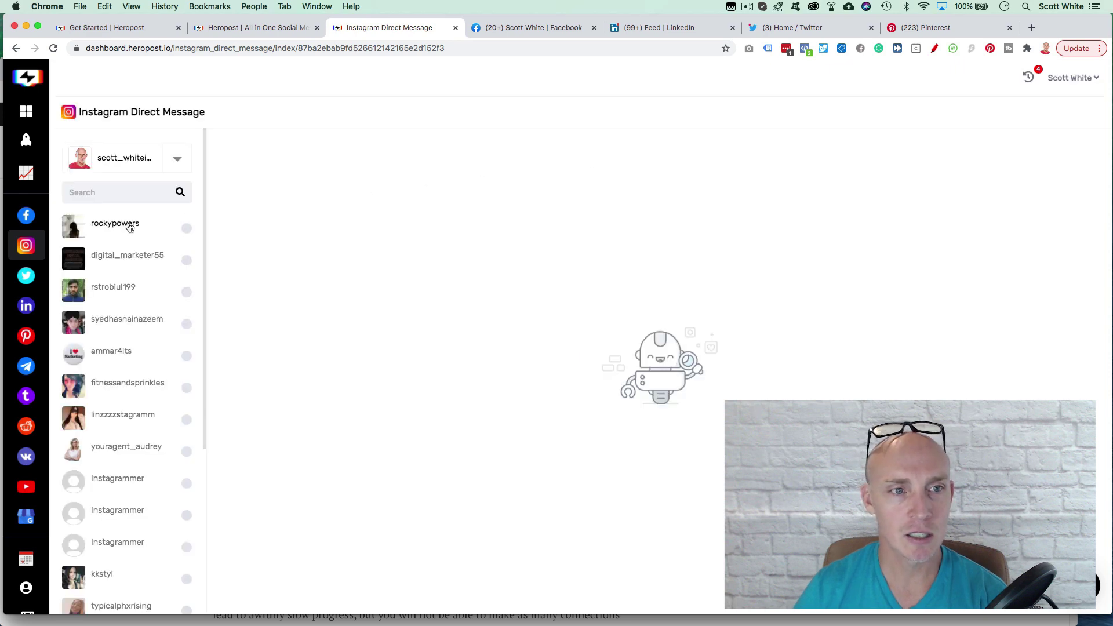
- Try to open the first conversation in the Instagram direct message list and look through the contacts
{"action": "left_click", "coordinate": [145, 233]}
{"action": "scroll", "coordinate": [144, 231], "scroll_direction": "down", "scroll_amount": 5}
{"action": "scroll", "coordinate": [145, 232], "scroll_direction": "up", "scroll_amount": 5}
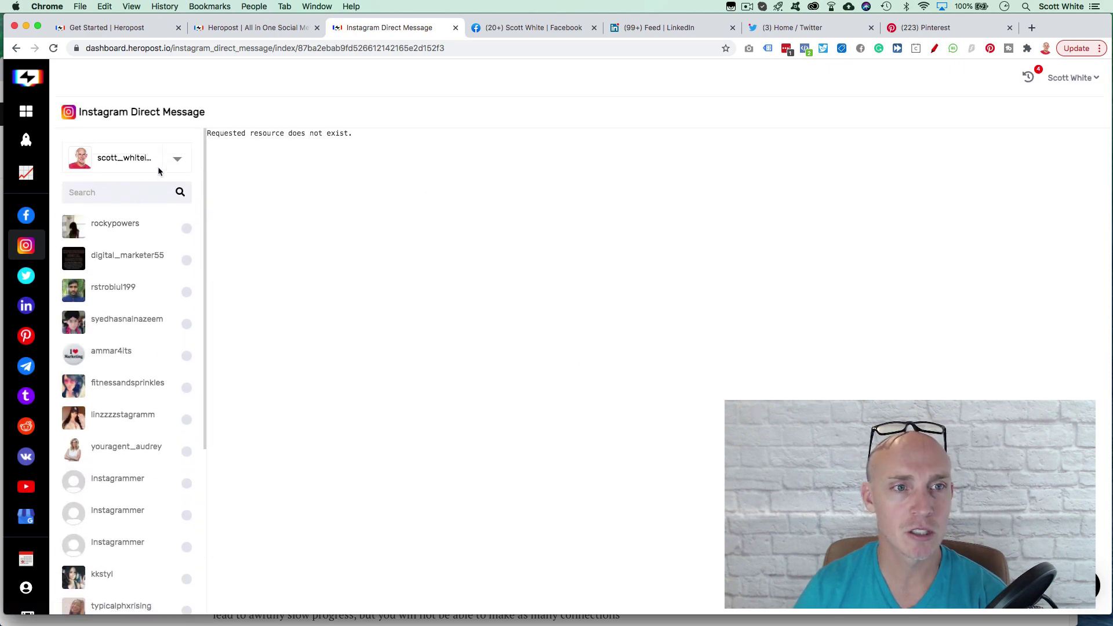
- Open the Instagram Profile page, load the connected account's profile and review its published posts
{"action": "mouse_move", "coordinate": [38, 239]}
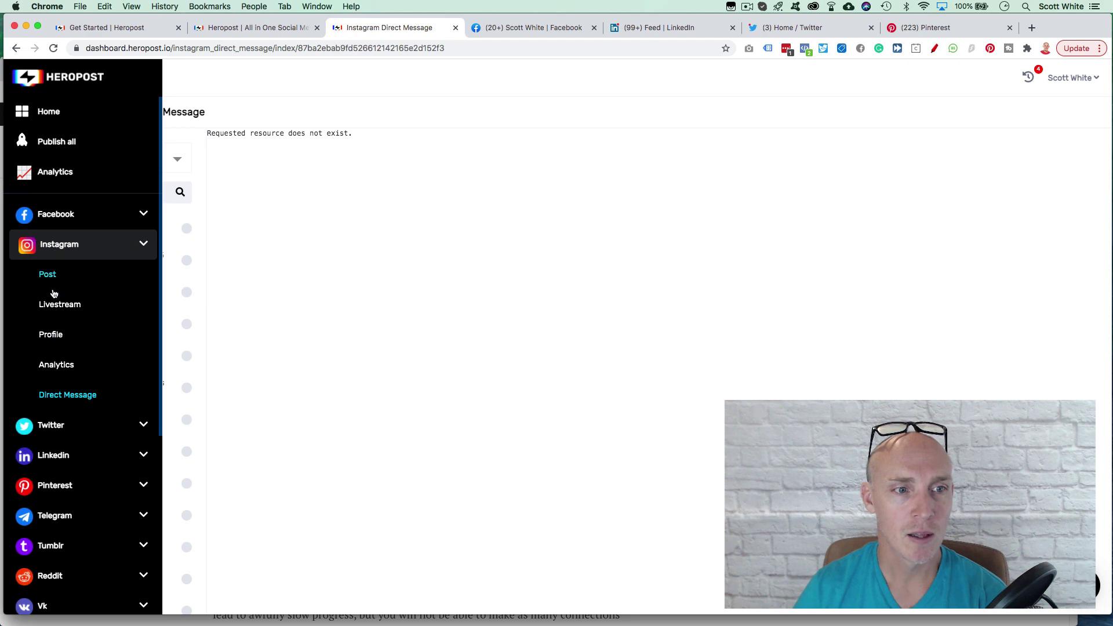
{"action": "left_click", "coordinate": [50, 336]}
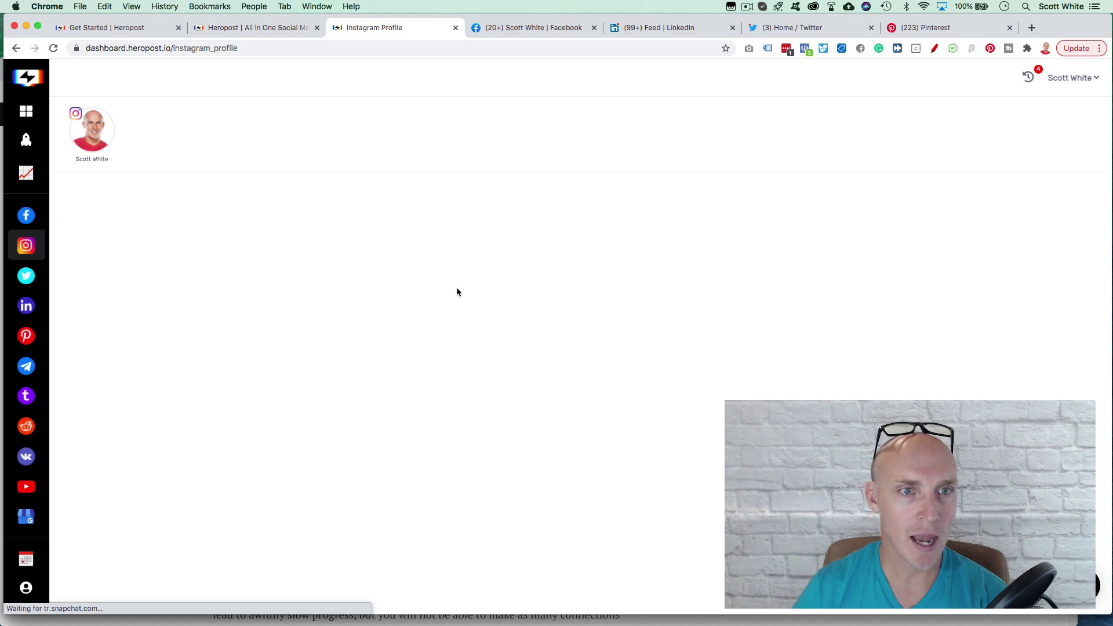
{"action": "mouse_move", "coordinate": [26, 365]}
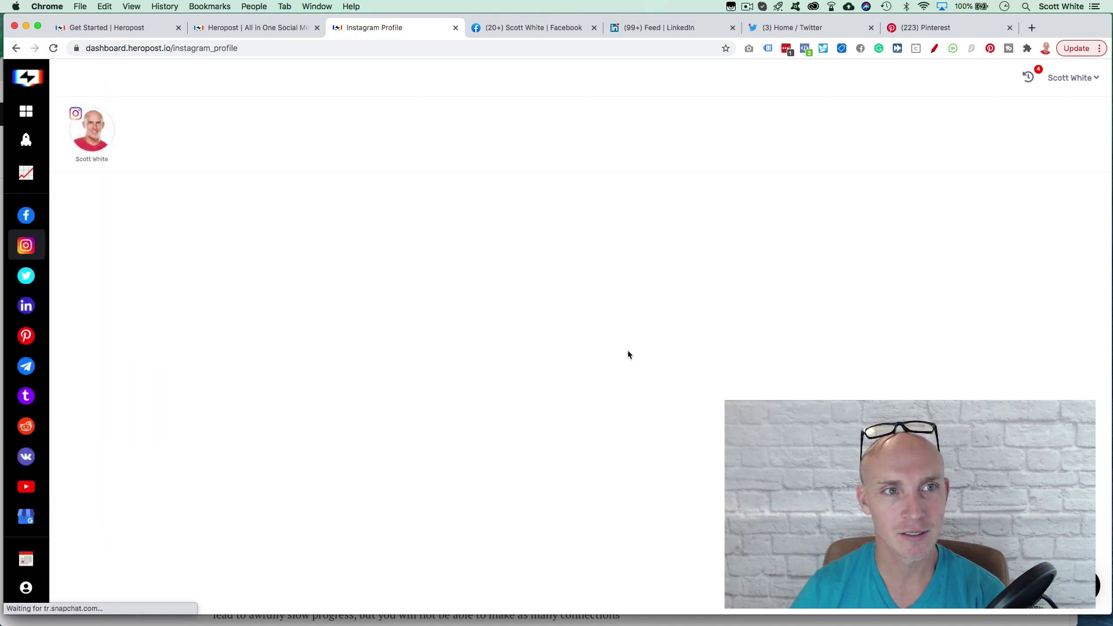
{"action": "left_click", "coordinate": [94, 138]}
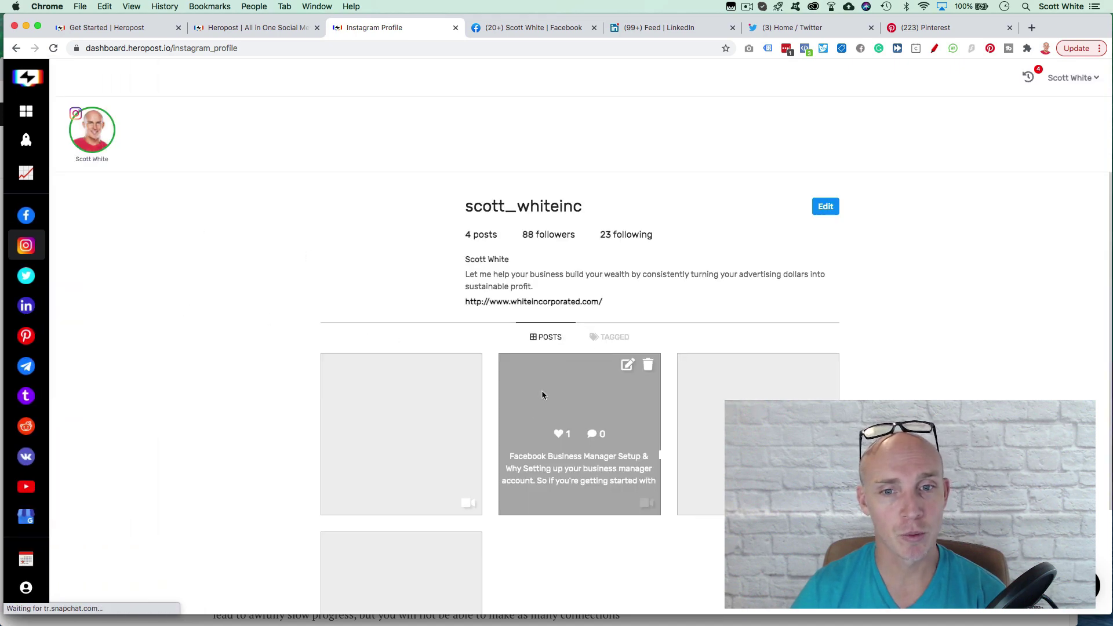
{"action": "scroll", "coordinate": [400, 323], "scroll_direction": "down", "scroll_amount": 2}
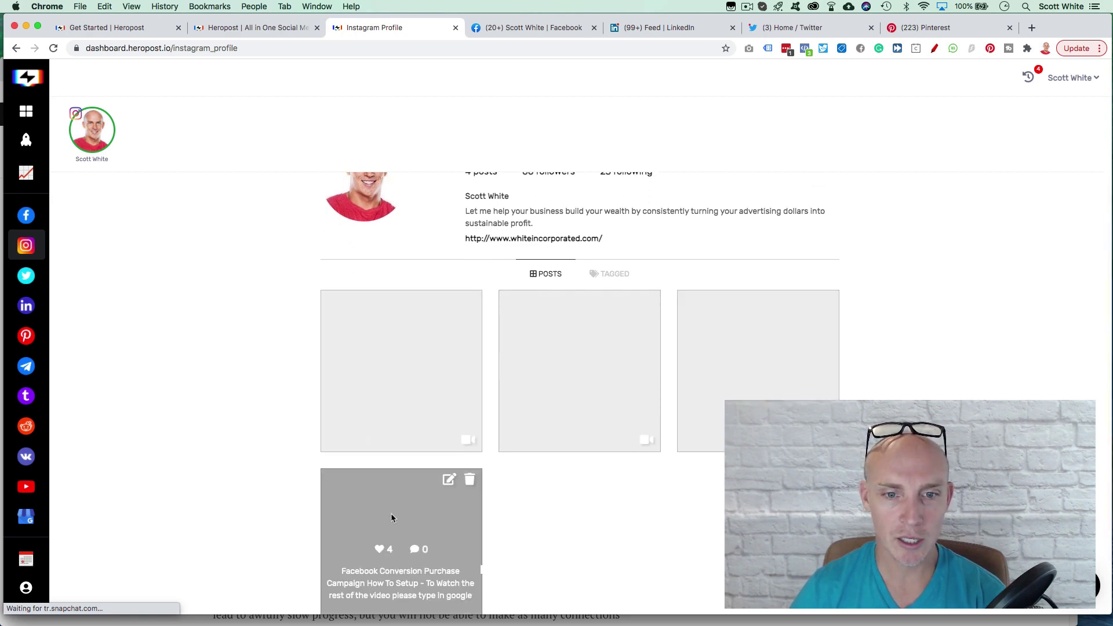
{"action": "scroll", "coordinate": [417, 441], "scroll_direction": "down", "scroll_amount": 2}
{"action": "scroll", "coordinate": [353, 301], "scroll_direction": "up", "scroll_amount": 1}
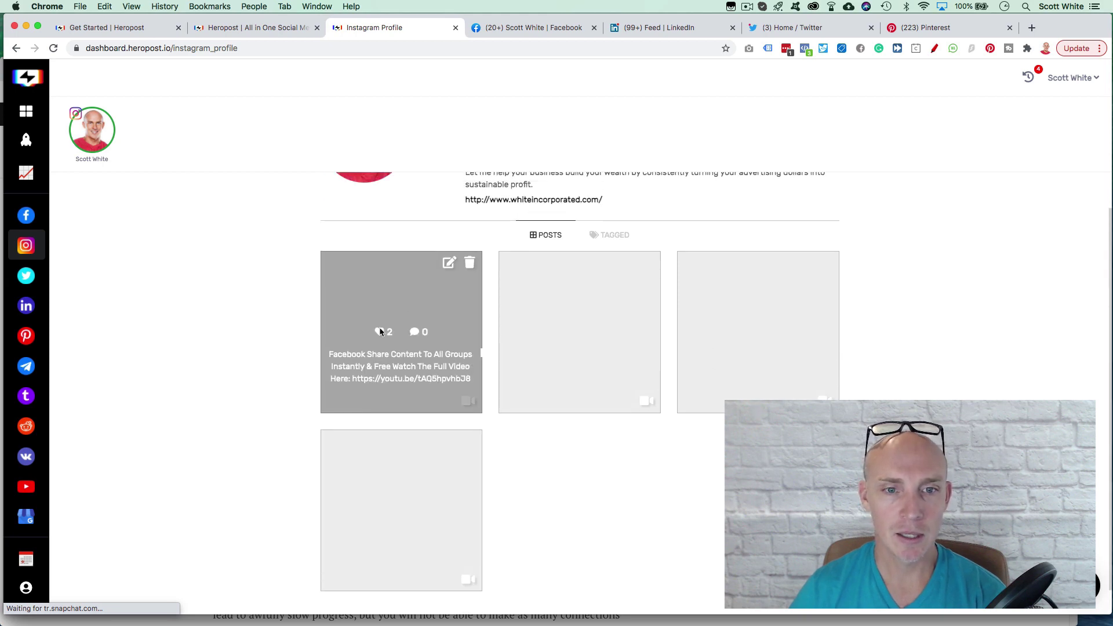
- View the delete confirmation for the first Instagram post and its caption, then dismiss it without deleting
{"action": "left_click", "coordinate": [470, 265]}
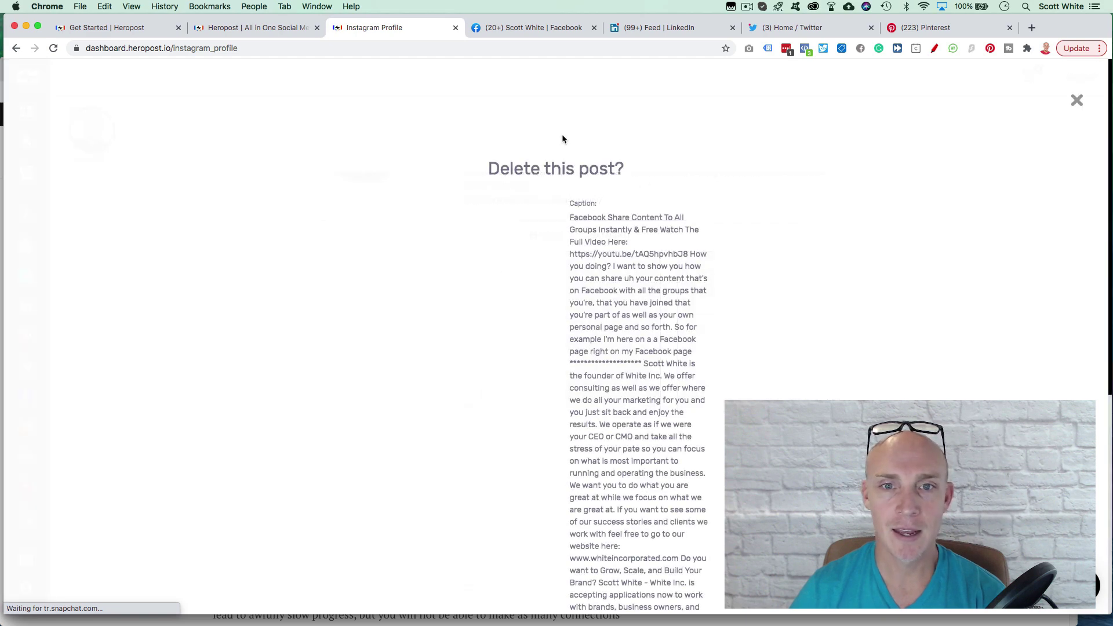
{"action": "scroll", "coordinate": [579, 212], "scroll_direction": "down", "scroll_amount": 6}
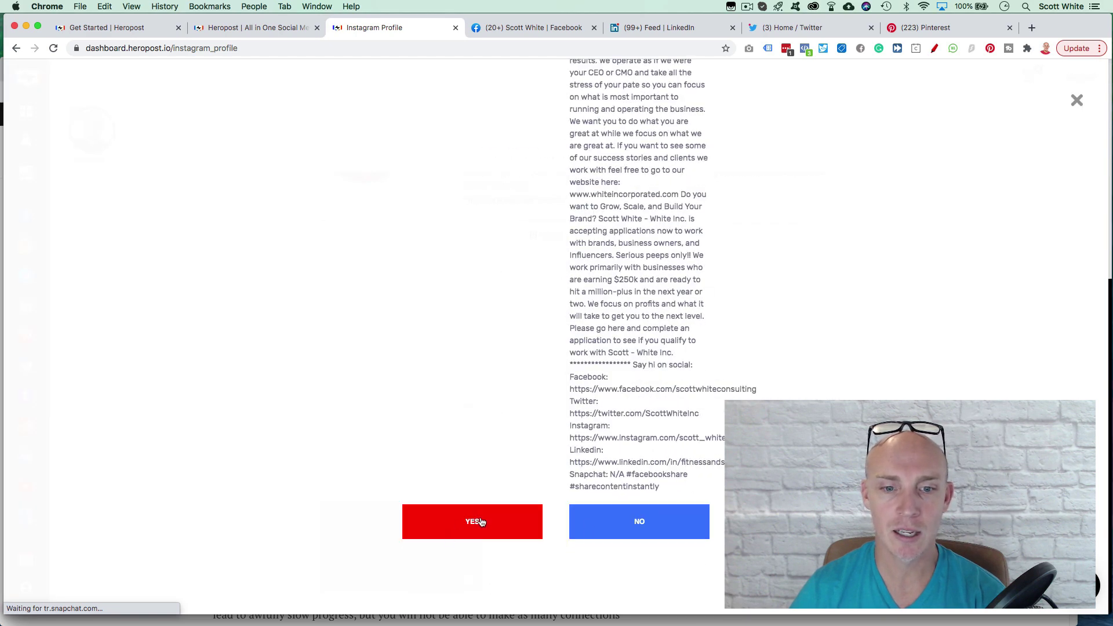
{"action": "left_click", "coordinate": [1076, 101]}
{"action": "scroll", "coordinate": [248, 231], "scroll_direction": "up", "scroll_amount": 2}
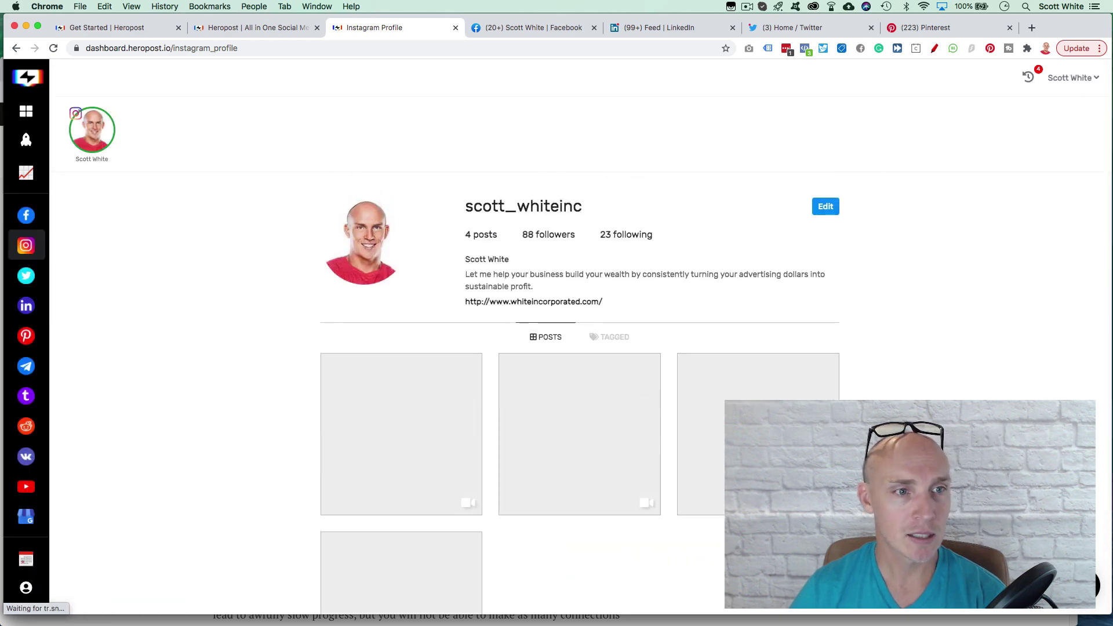
- Examine which features Heropost offers for Facebook, Twitter, LinkedIn, Pinterest, Telegram, Tumblr and Reddit
{"action": "left_click", "coordinate": [58, 215]}
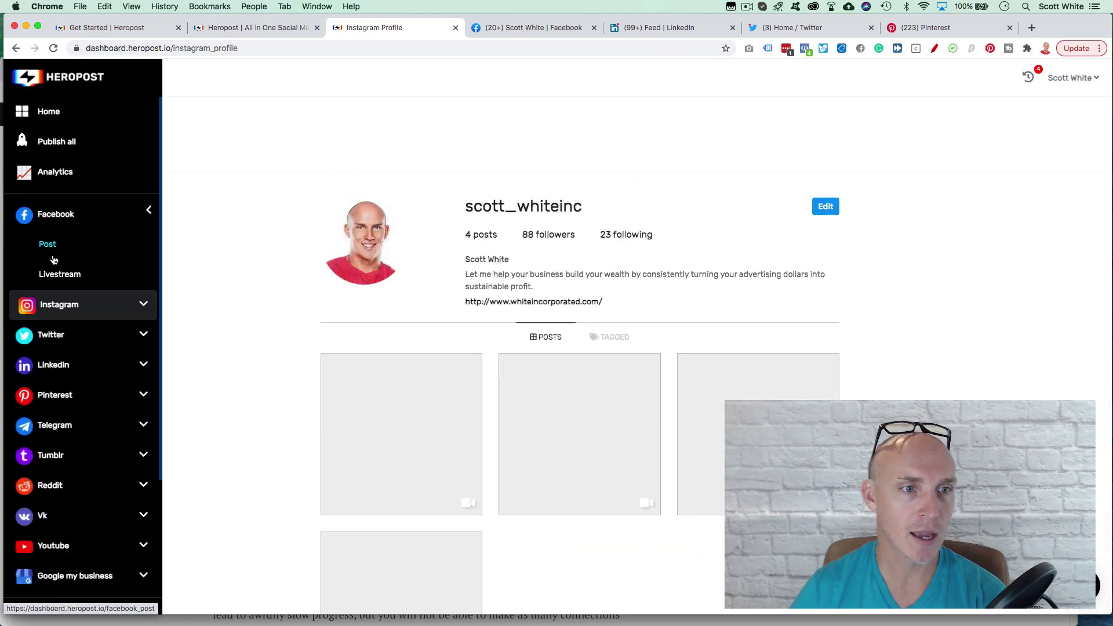
{"action": "left_click", "coordinate": [82, 336]}
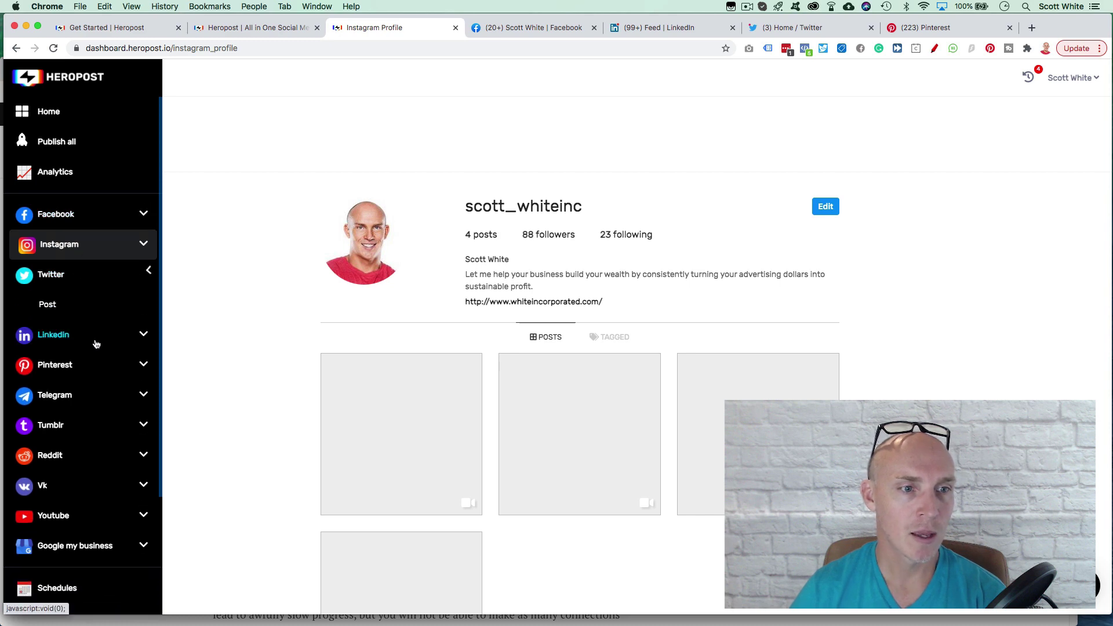
{"action": "left_click", "coordinate": [97, 344]}
{"action": "left_click", "coordinate": [97, 366]}
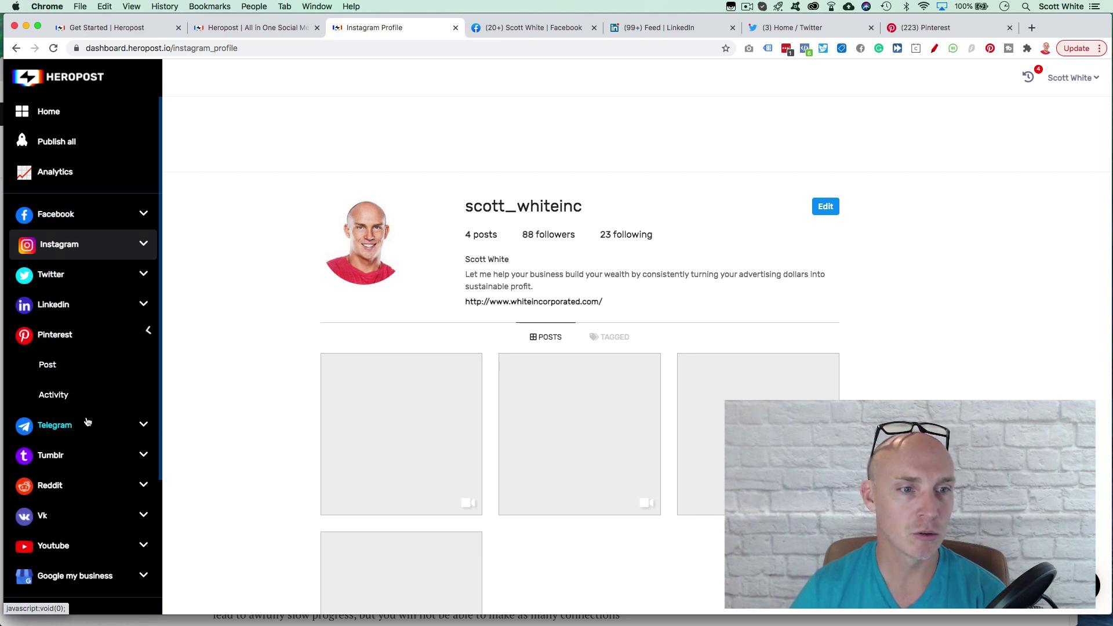
{"action": "left_click", "coordinate": [84, 428]}
{"action": "left_click", "coordinate": [88, 426]}
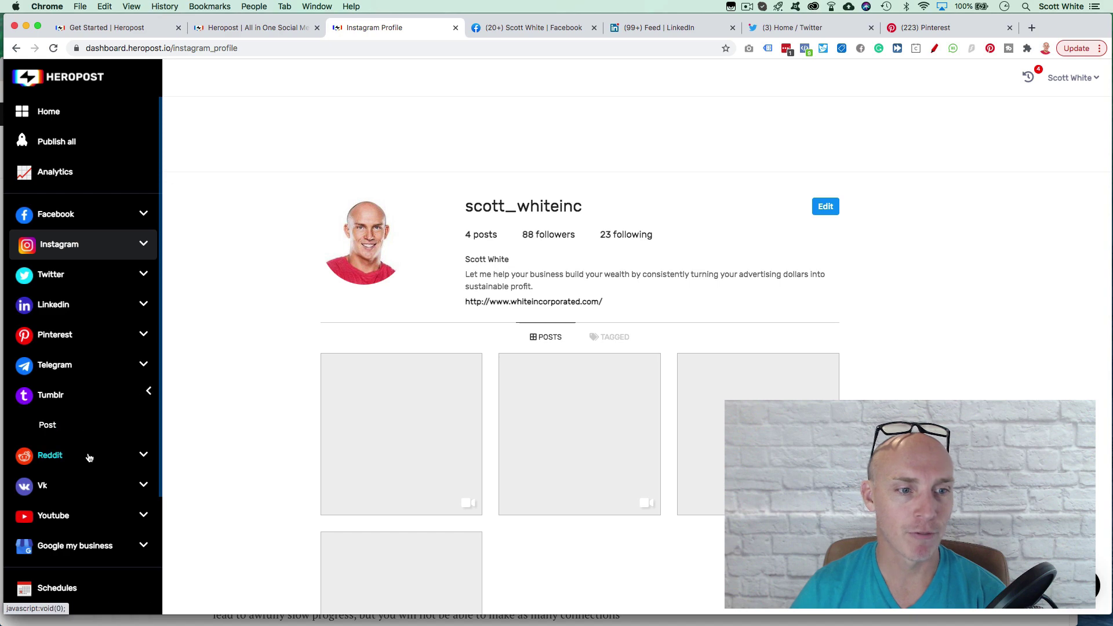
{"action": "left_click", "coordinate": [88, 454]}
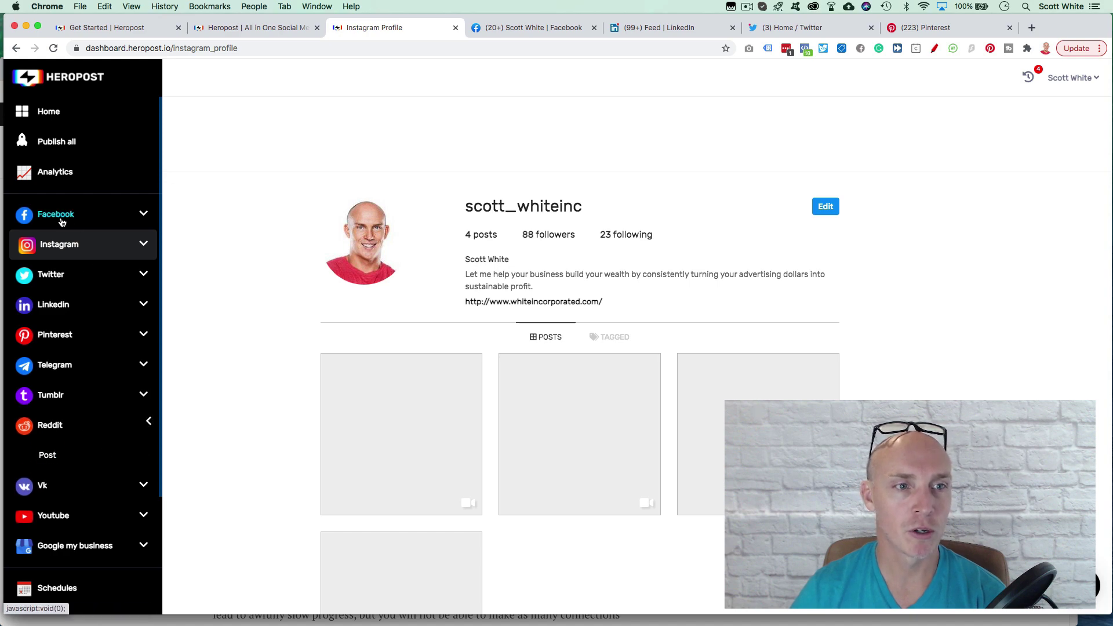
{"action": "left_click", "coordinate": [118, 223]}
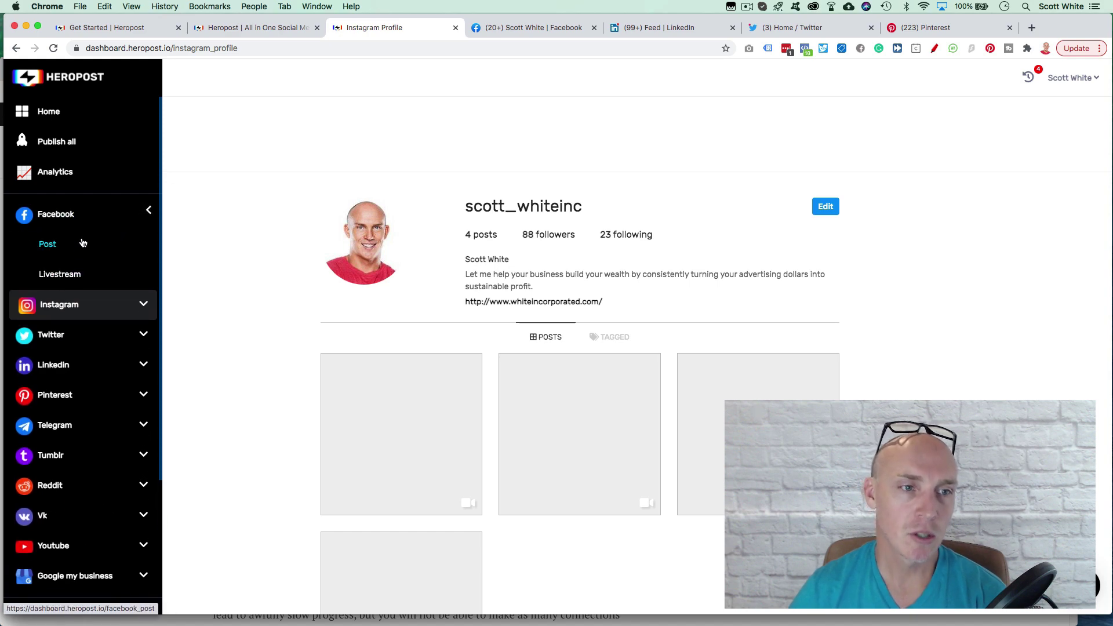